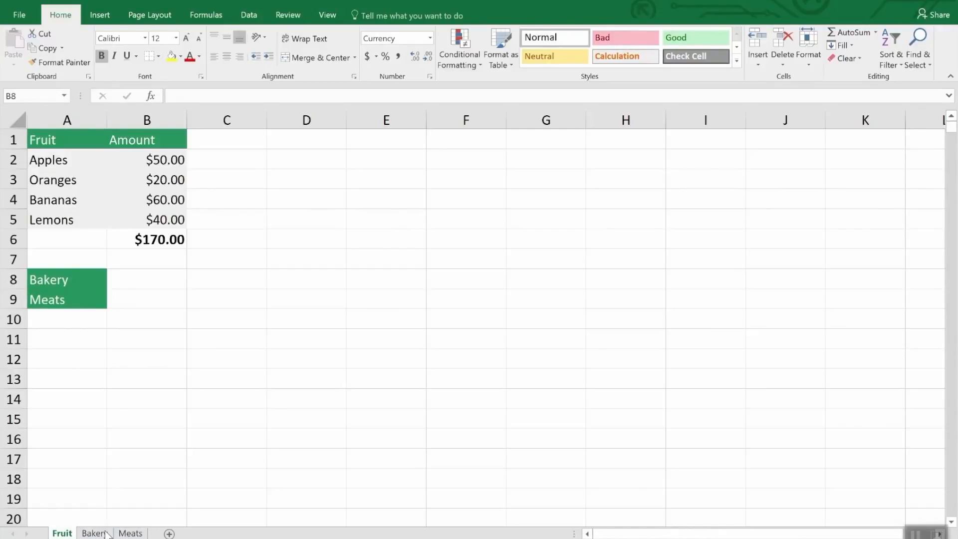
# Step: Create a copy of the Fruit sheet within Inventory.xlsx, placed before the original Fruit sheet
pyautogui.click(106, 533)
pyautogui.click(132, 532)
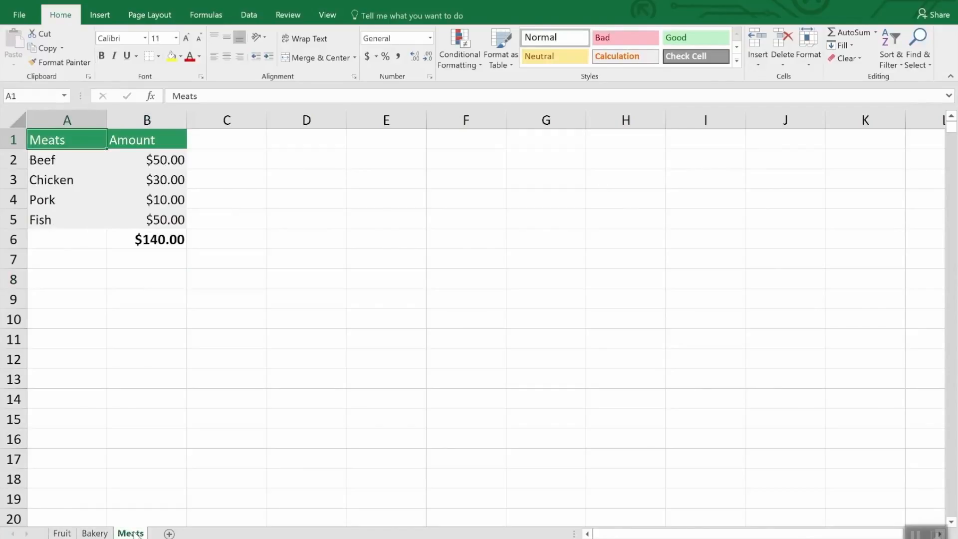
pyautogui.click(67, 533)
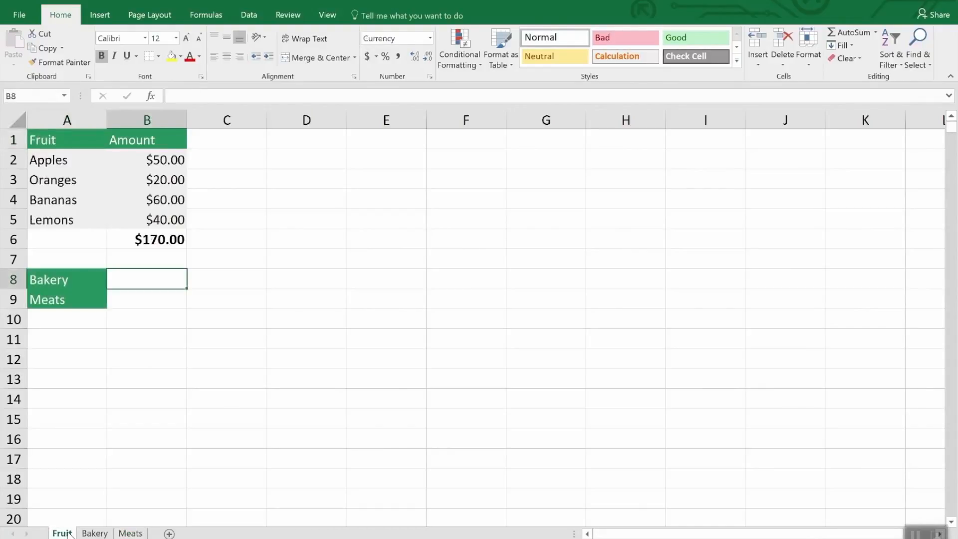
pyautogui.rightClick(68, 532)
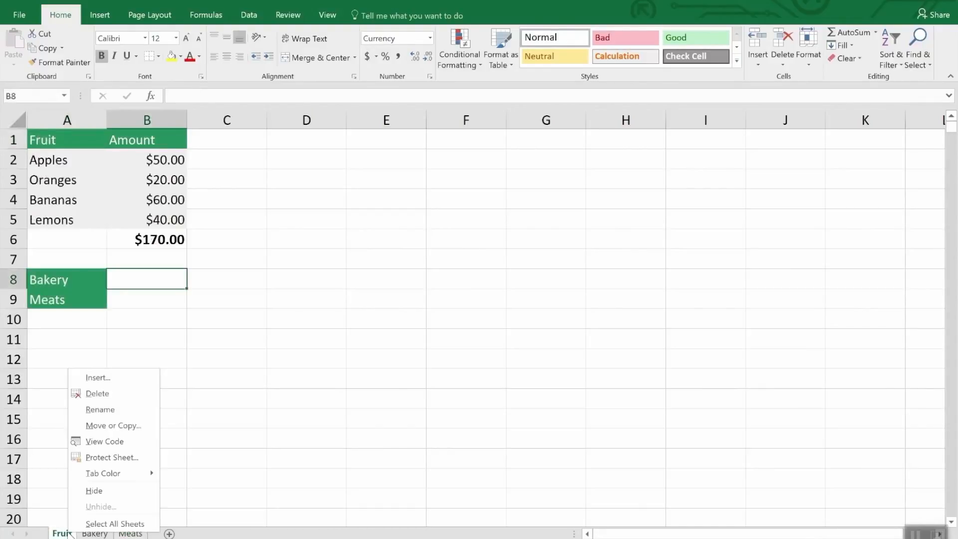
pyautogui.click(123, 428)
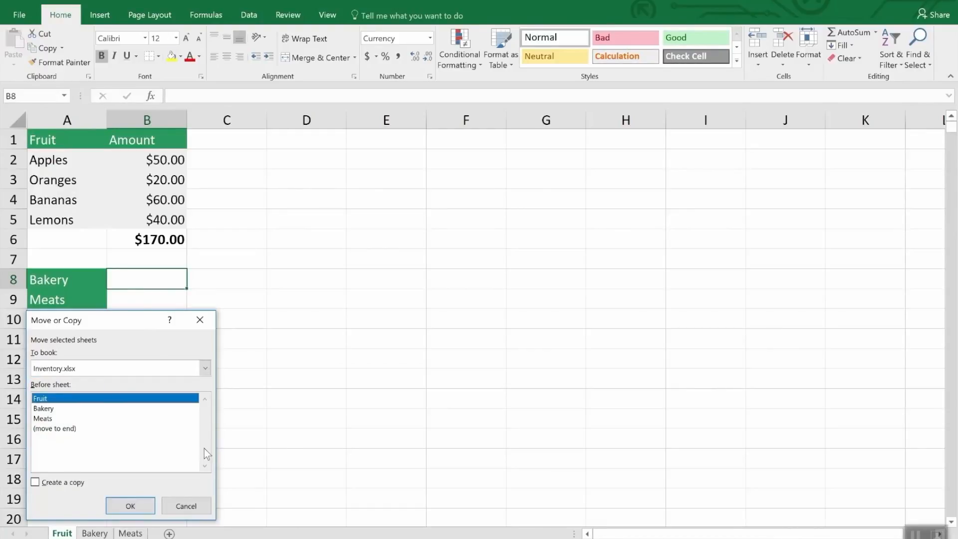
pyautogui.click(58, 487)
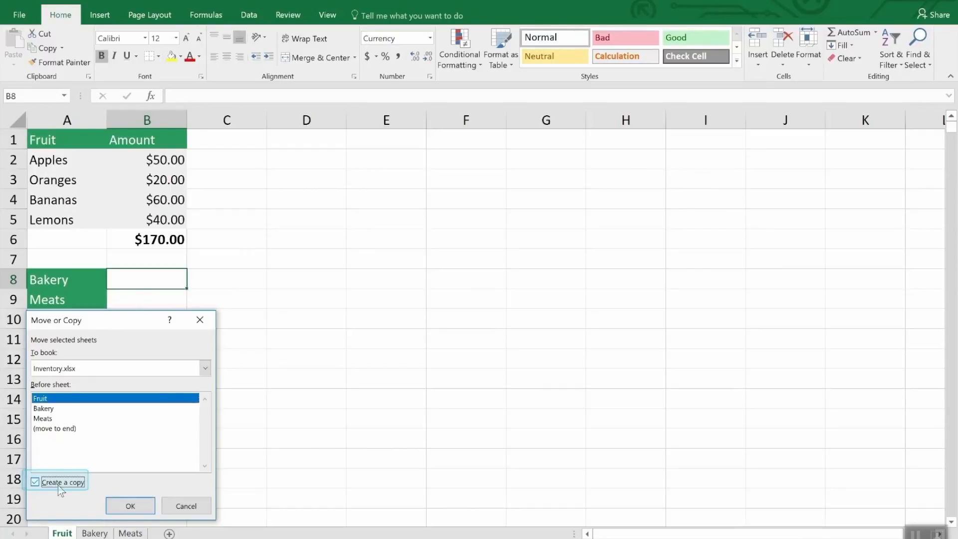
pyautogui.click(127, 506)
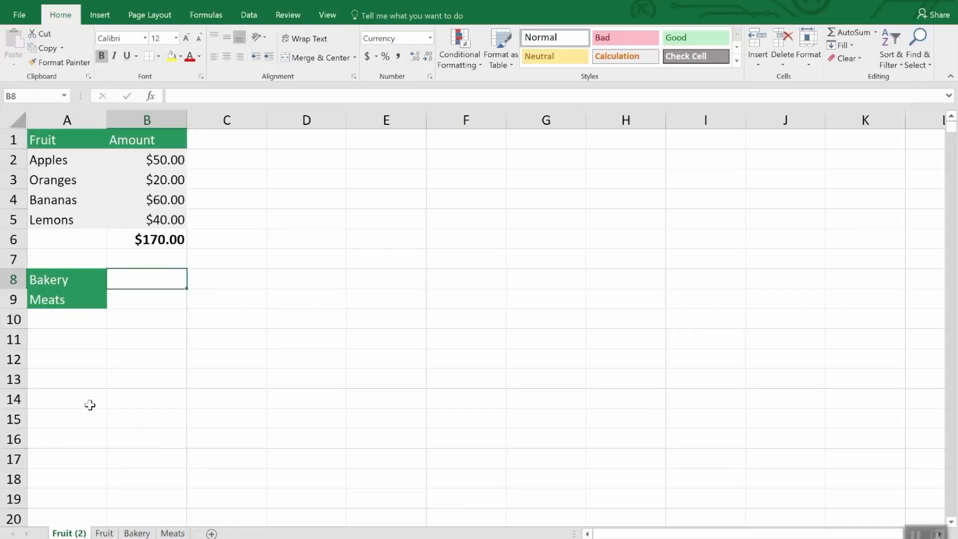
# Step: Delete the duplicated Fruit (2) sheet from the workbook
pyautogui.rightClick(58, 533)
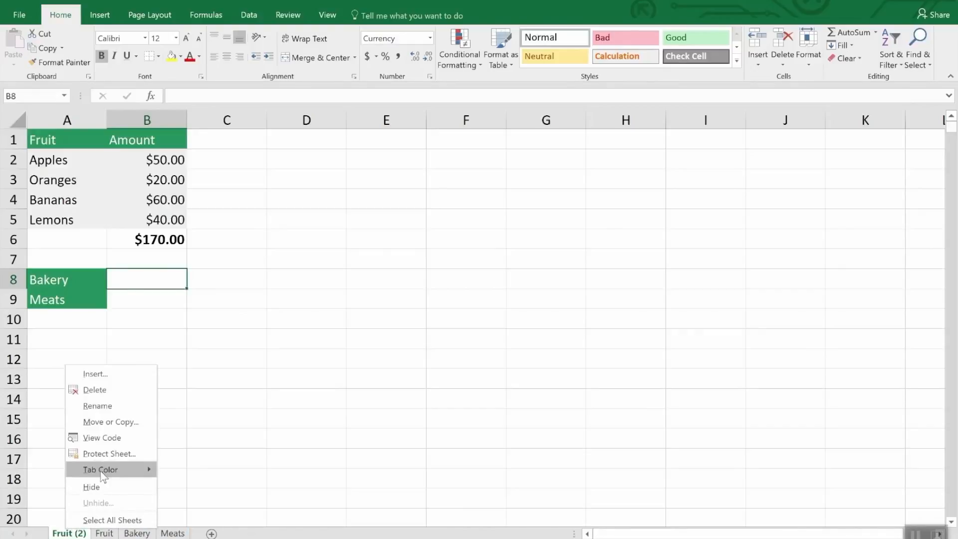
pyautogui.click(103, 388)
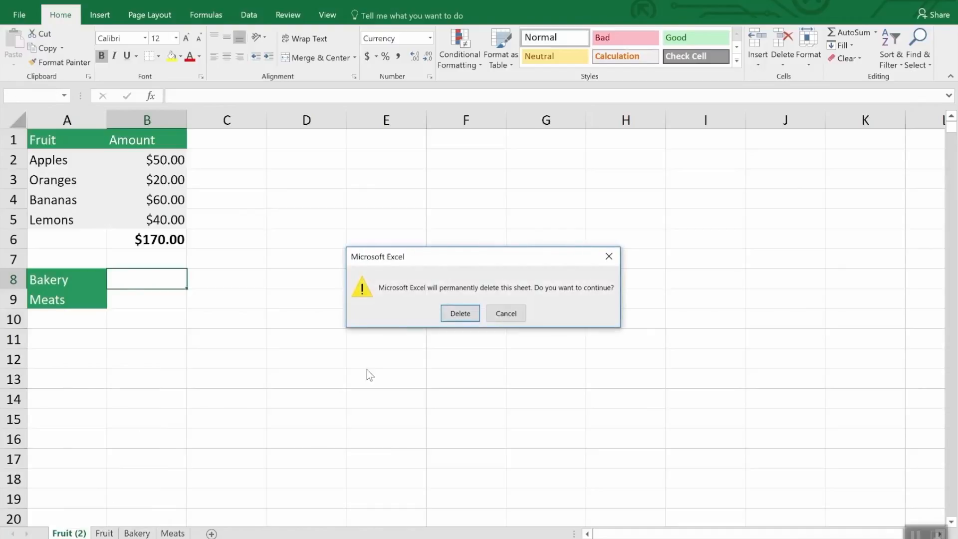
pyautogui.click(455, 313)
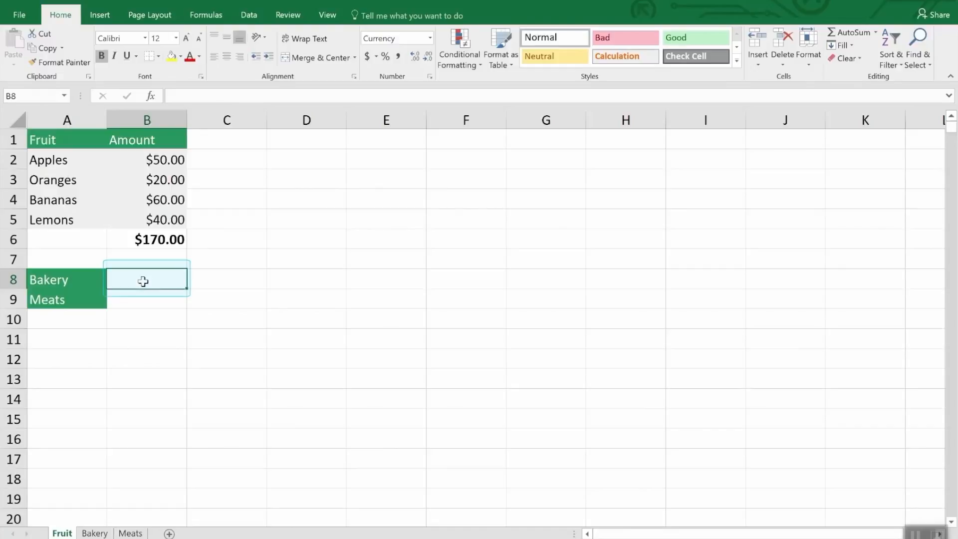
# Step: Enter a SUM formula in cell B8 of the Fruit sheet that references the Bakery total, Bakery!B7
pyautogui.write('=')
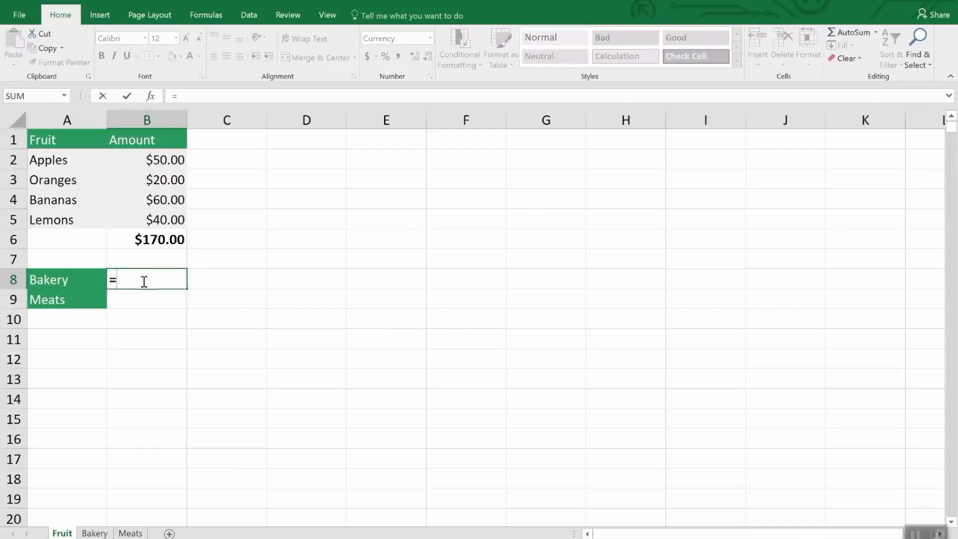
pyautogui.write('sum')
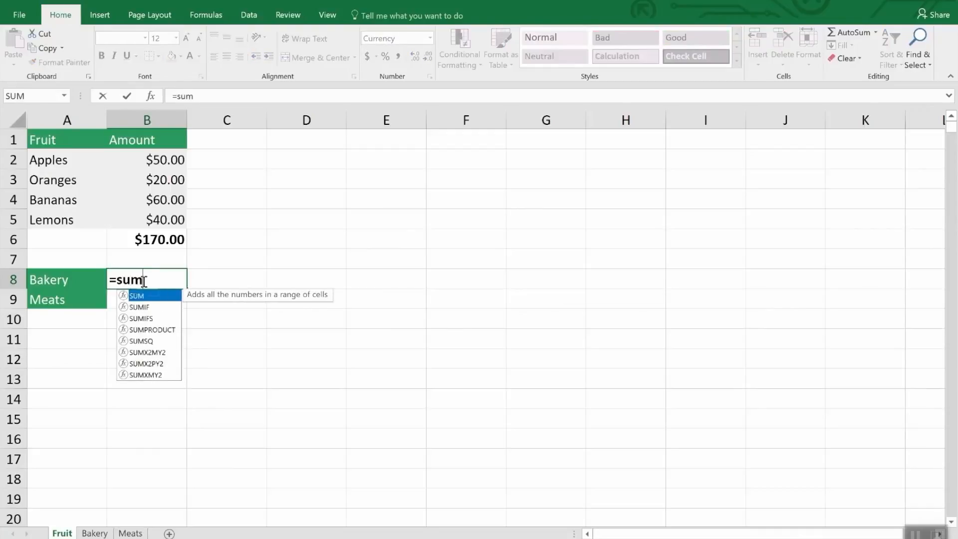
pyautogui.write('(')
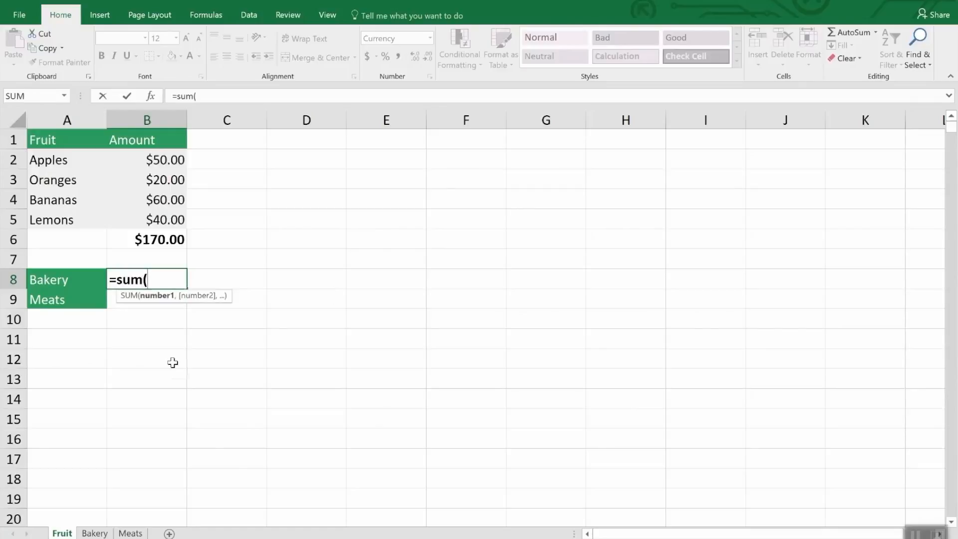
pyautogui.click(98, 532)
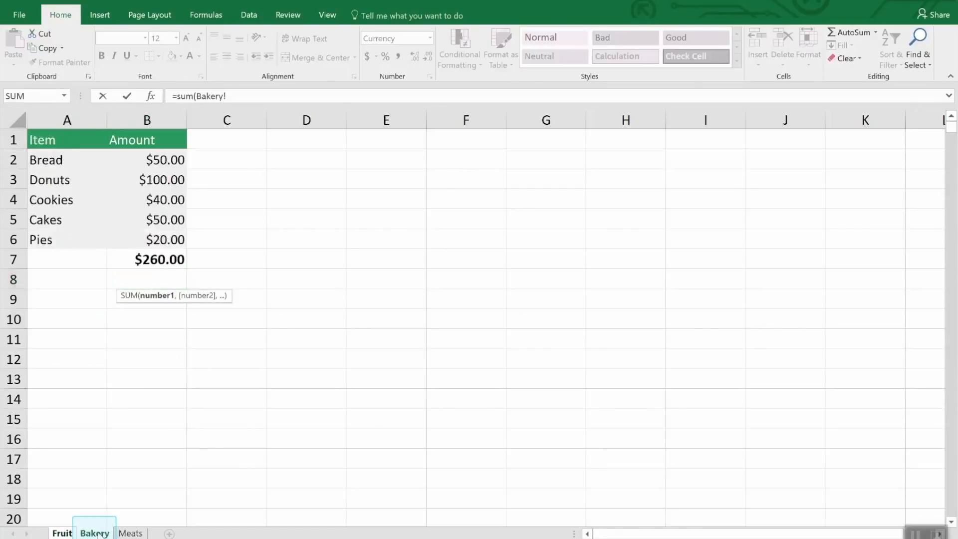
pyautogui.click(168, 257)
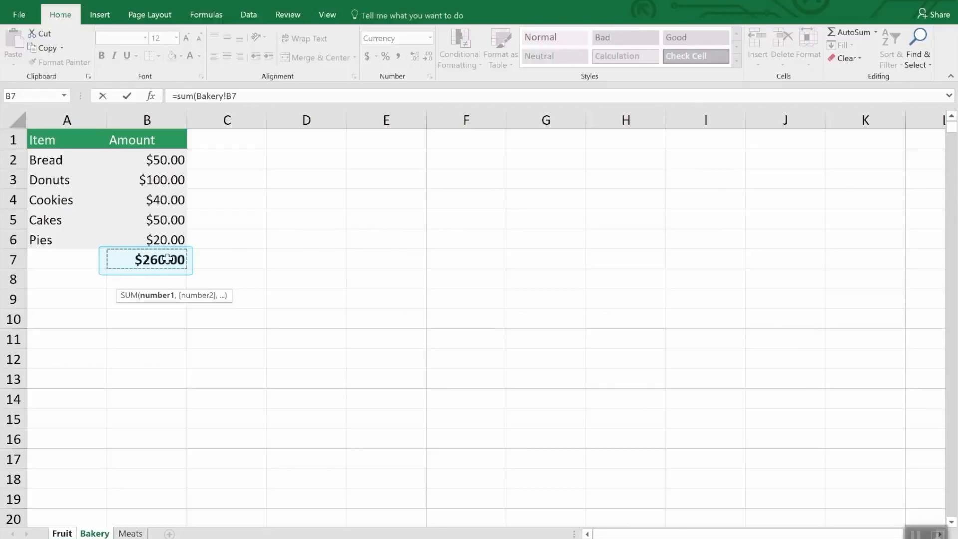
pyautogui.press('Return')
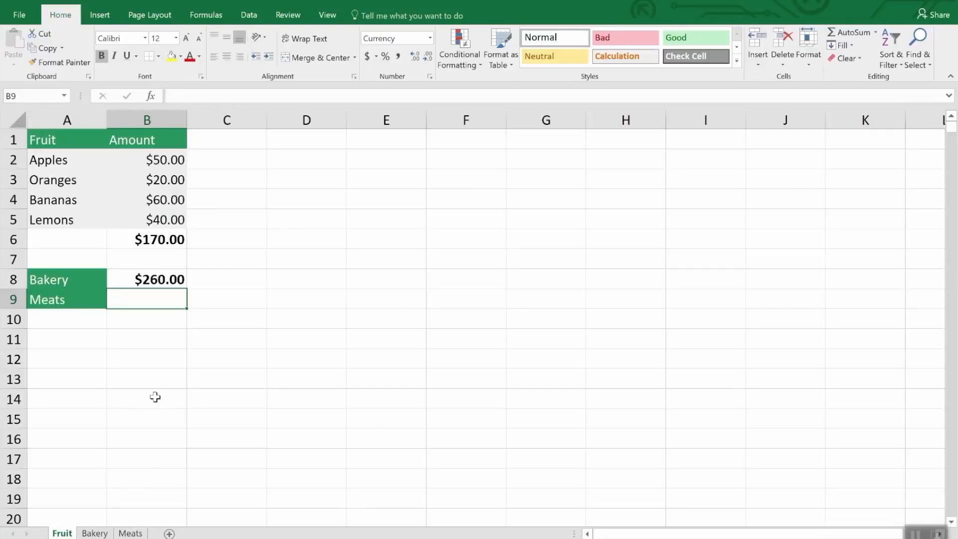
# Step: Enter a SUM formula in cell B9 of the Fruit sheet that adds the Chicken and Fish amounts, Meats!B3 and Meats!B5
pyautogui.write('=sum(')
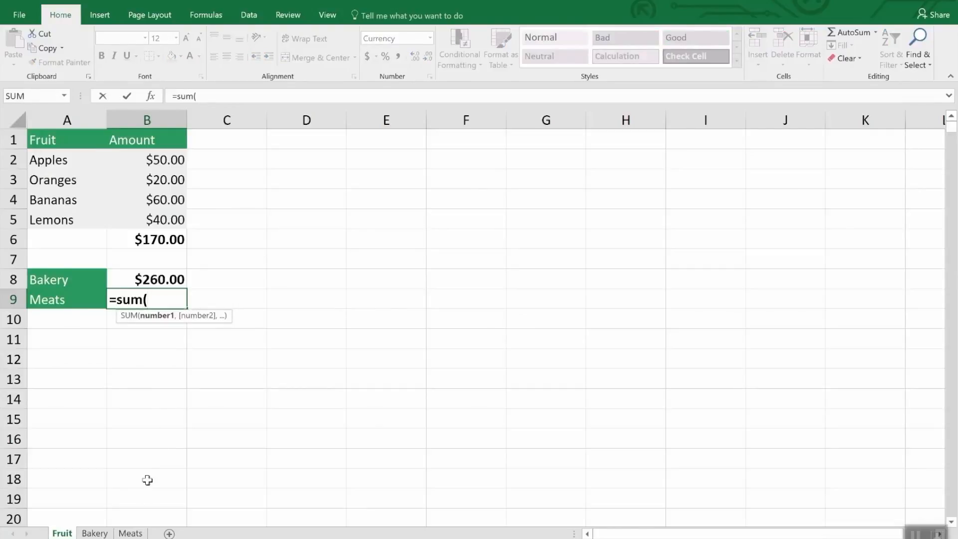
pyautogui.click(138, 532)
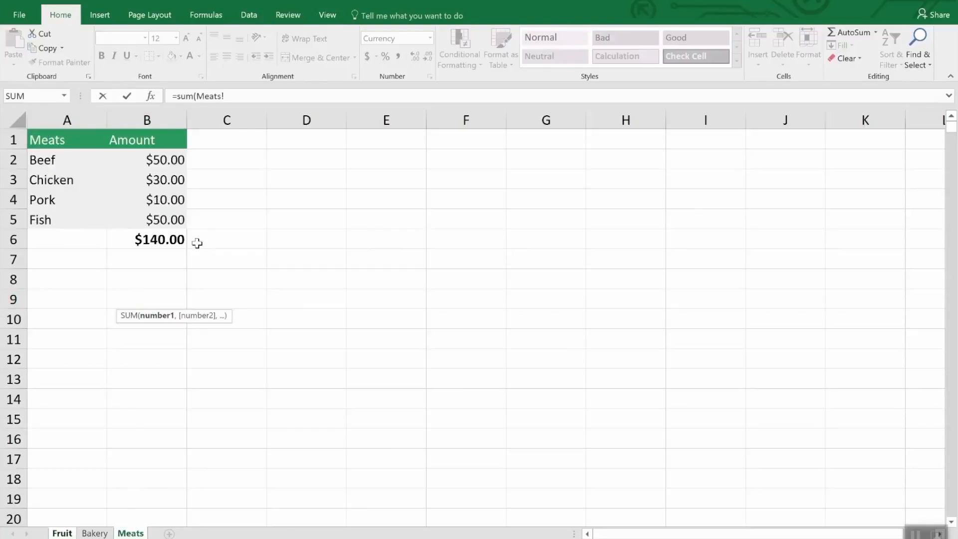
pyautogui.click(169, 178)
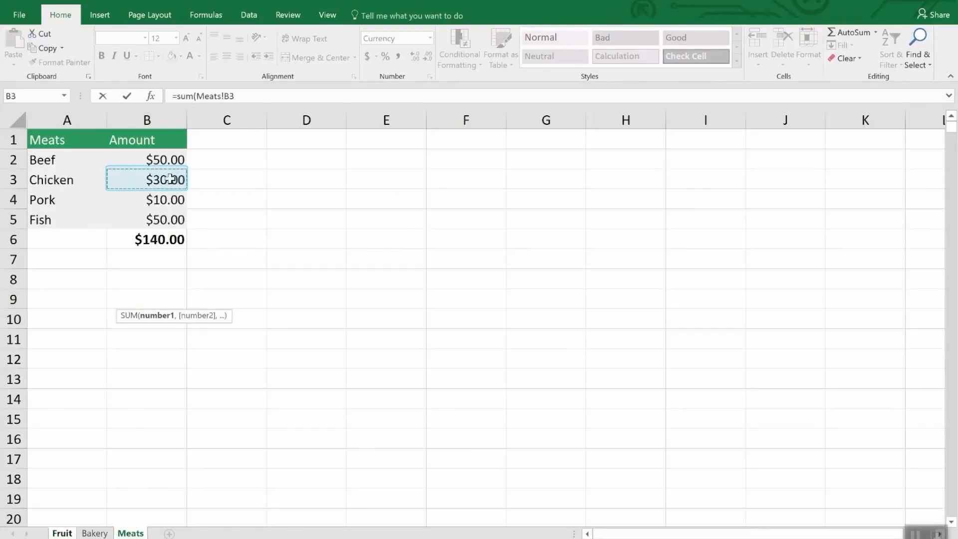
pyautogui.write(',')
pyautogui.click(172, 219)
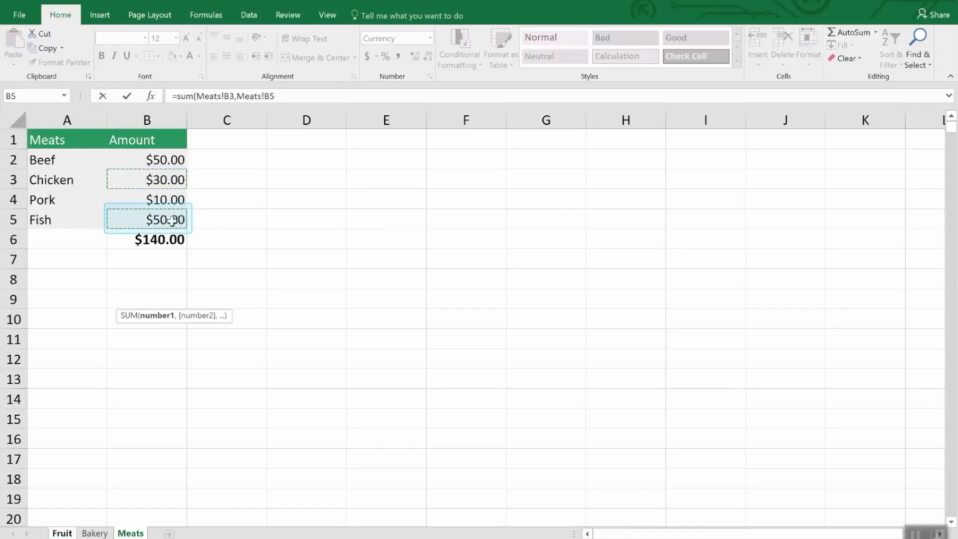
pyautogui.press('Return')
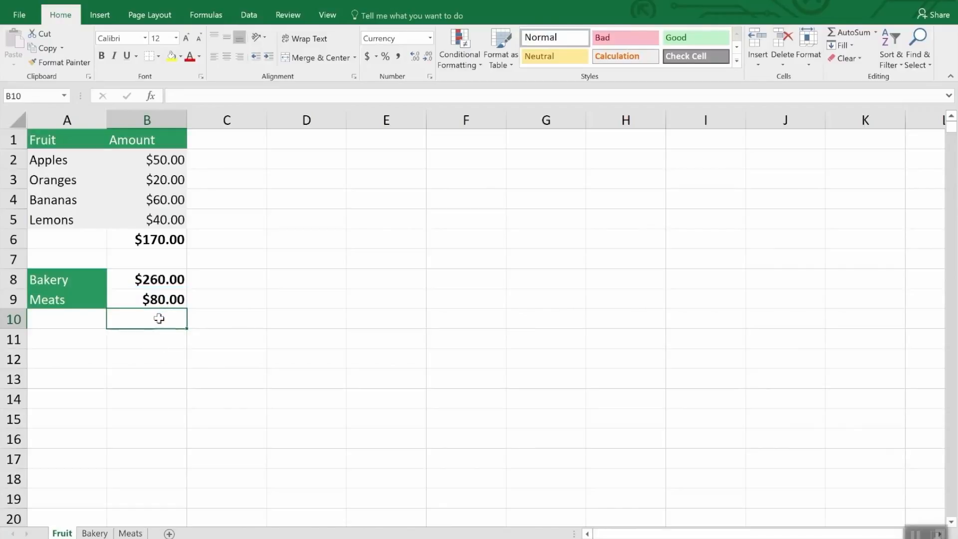
# Step: Edit the formula in cell B8 of the Fruit sheet, replacing its Bakery sheet reference with Meats
pyautogui.click(160, 280)
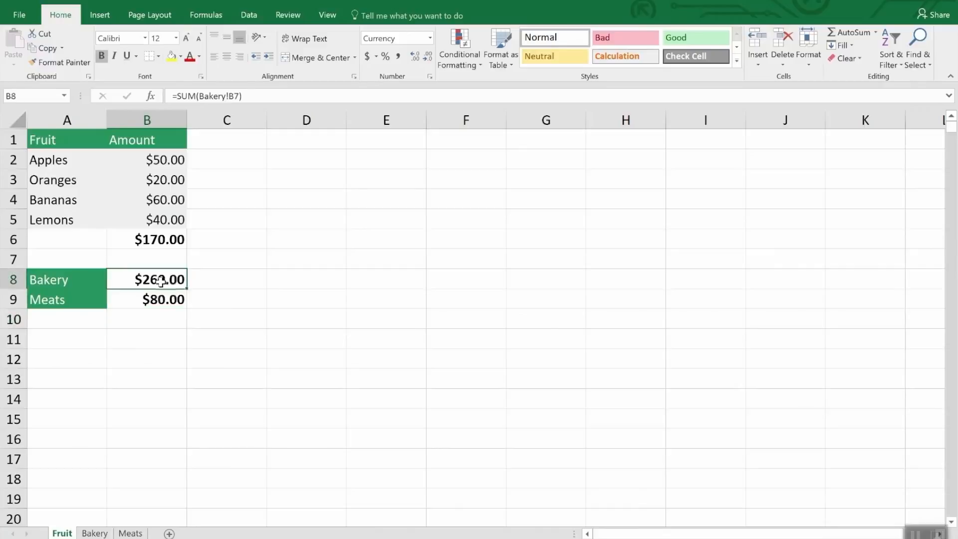
pyautogui.click(263, 96)
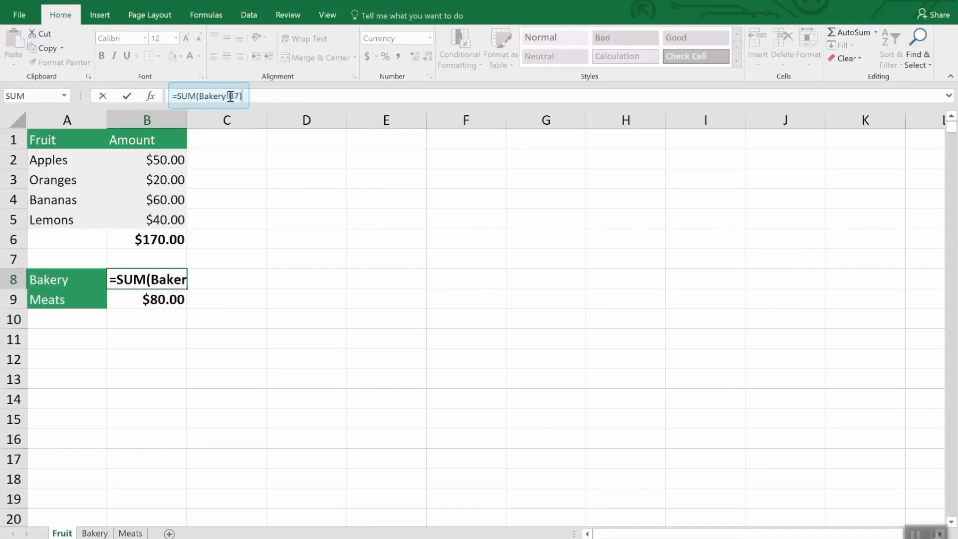
pyautogui.moveTo(231, 96); pyautogui.dragTo(200, 95)
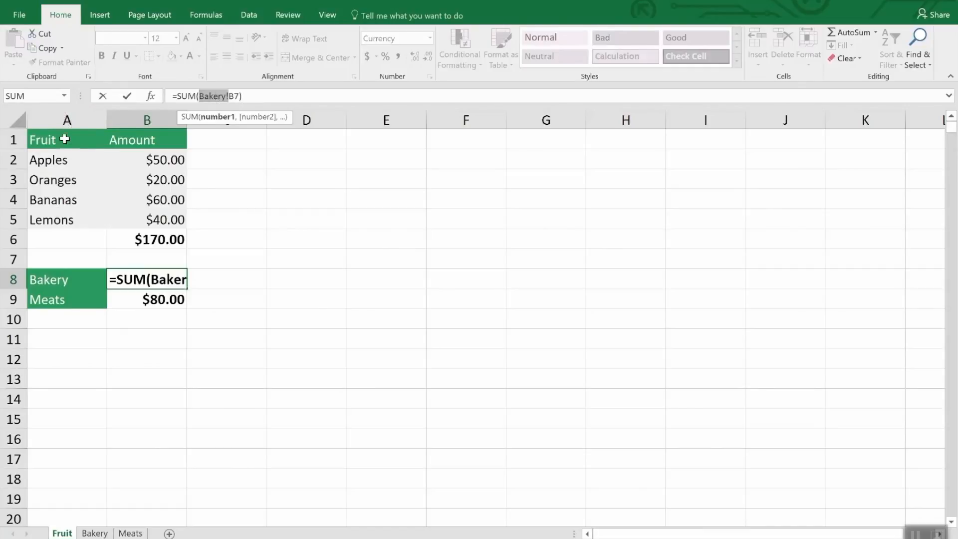
pyautogui.click(90, 532)
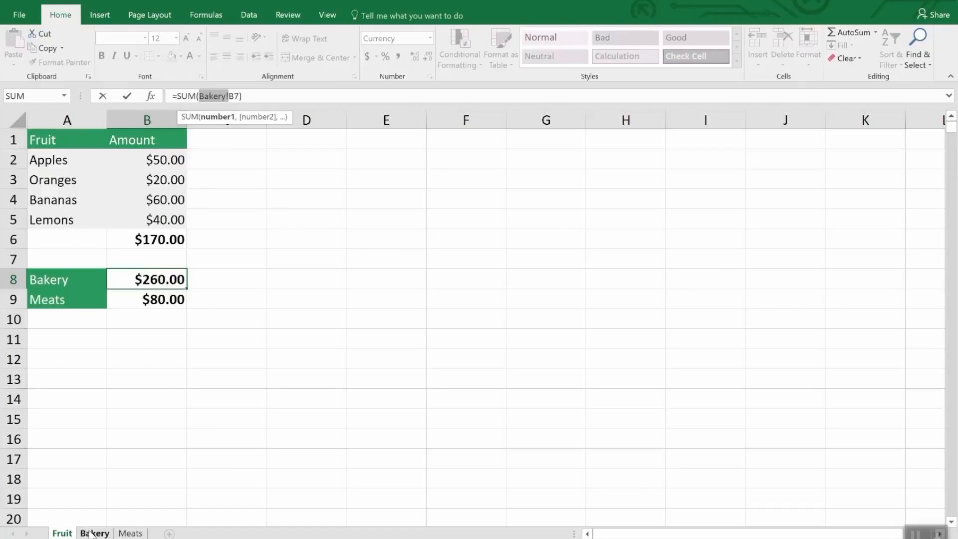
pyautogui.click(130, 532)
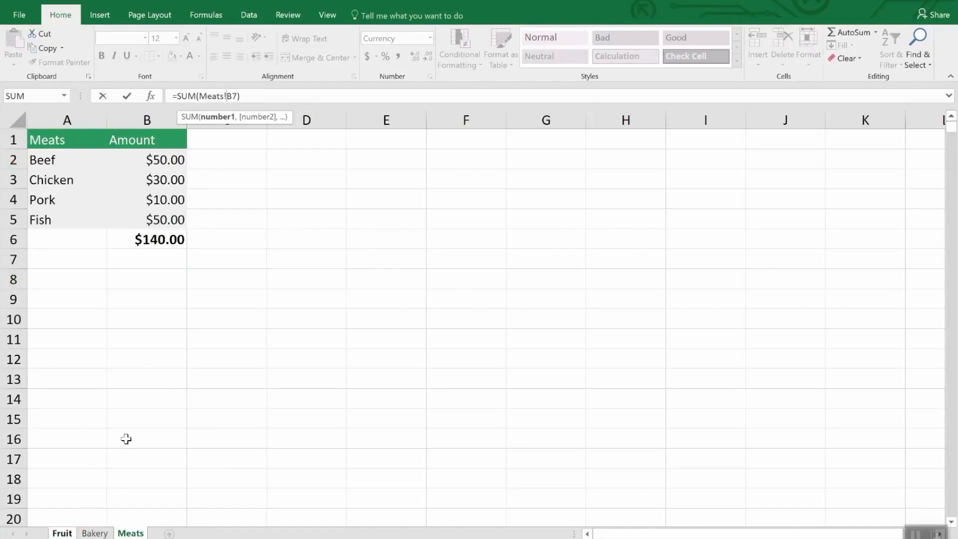
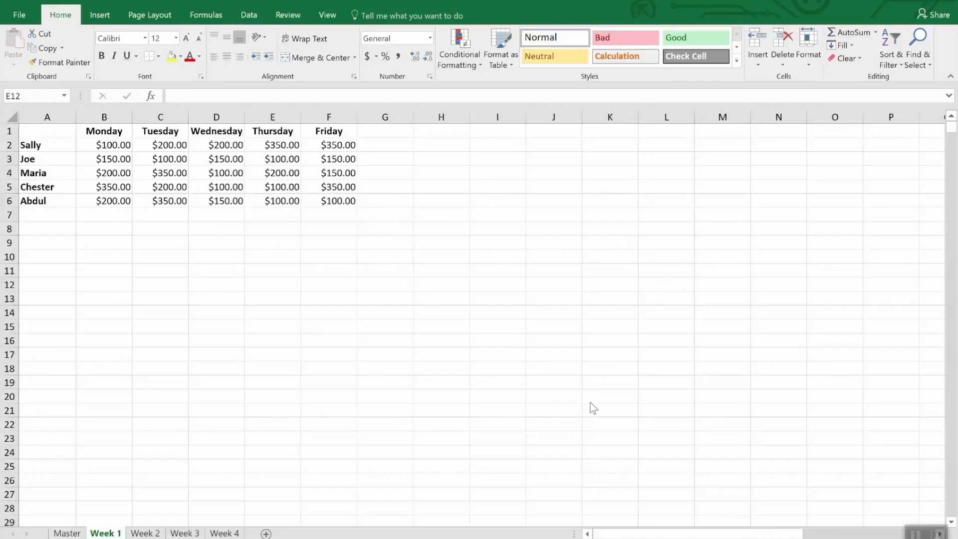
# Step: Start a Consolidate operation in cell A1 of the Master sheet, keeping Sum as the function
pyautogui.click(193, 535)
pyautogui.click(223, 535)
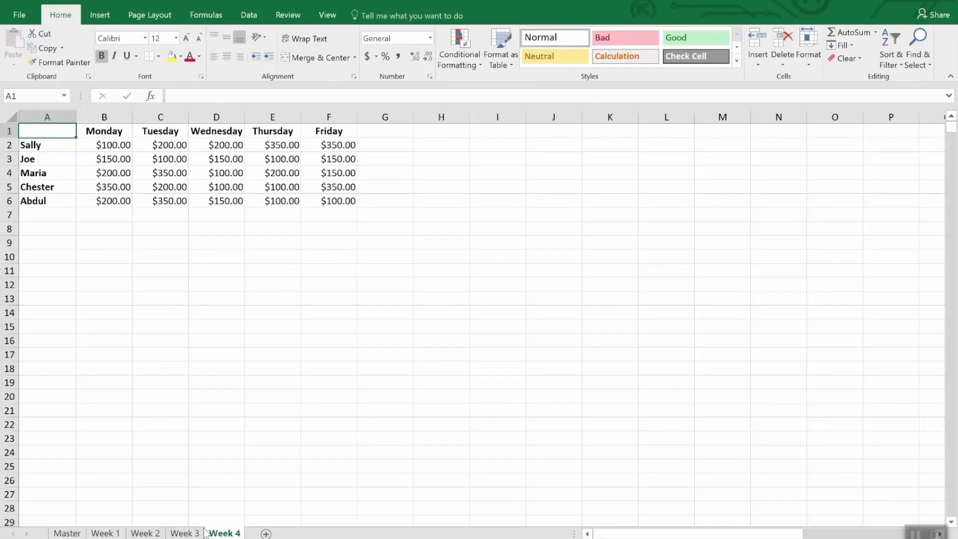
pyautogui.click(67, 533)
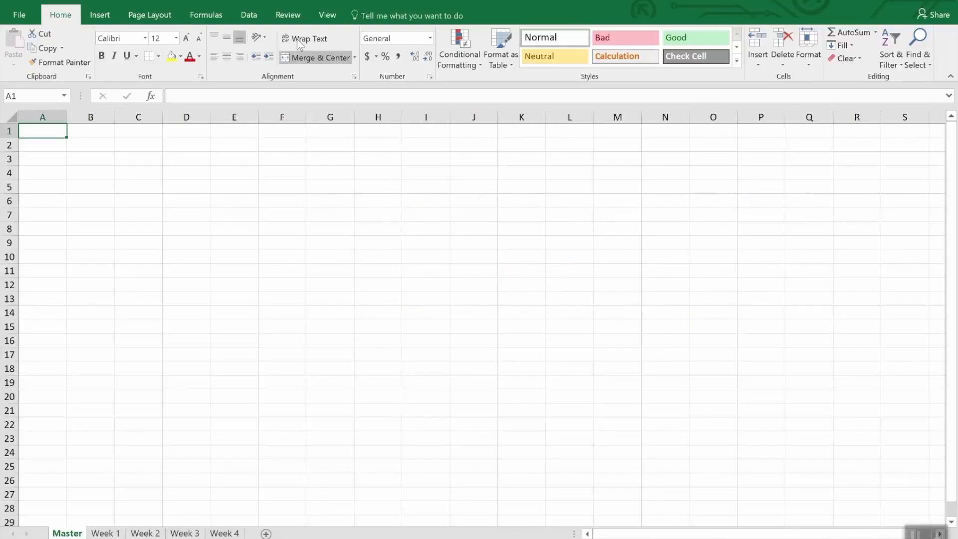
pyautogui.click(251, 15)
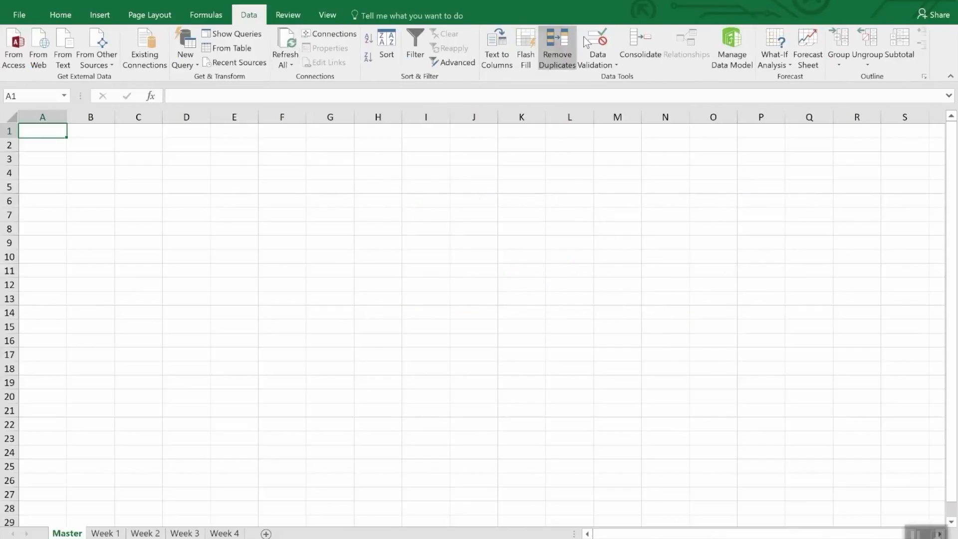
pyautogui.click(639, 42)
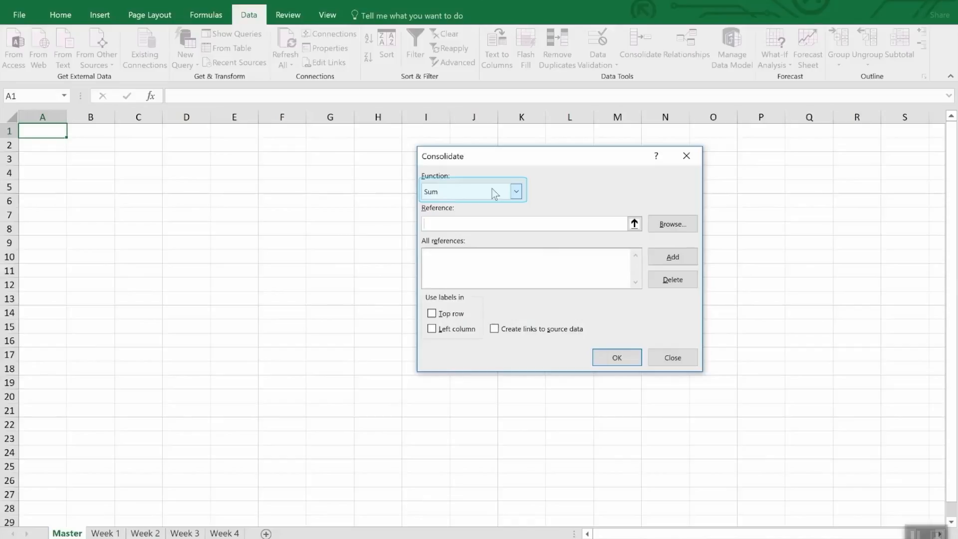
pyautogui.click(516, 193)
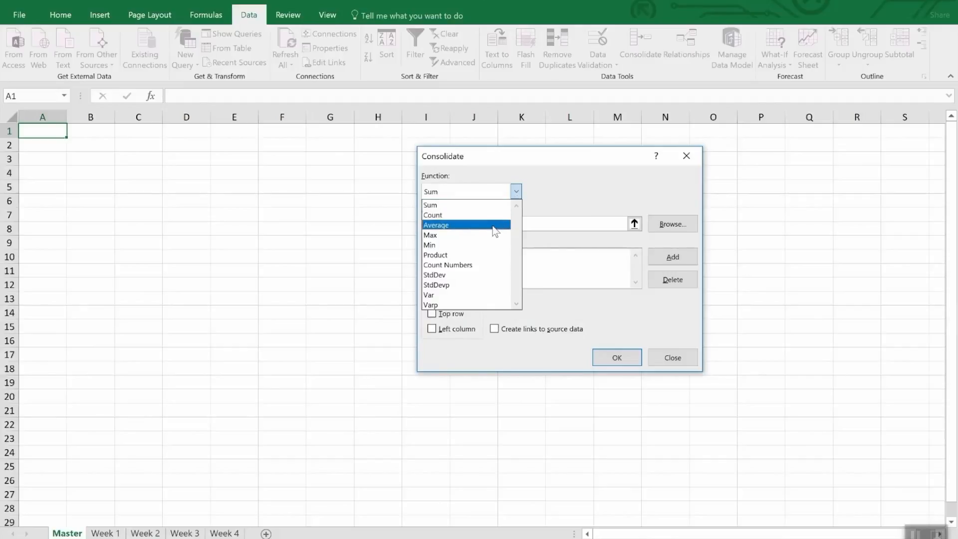
pyautogui.click(575, 190)
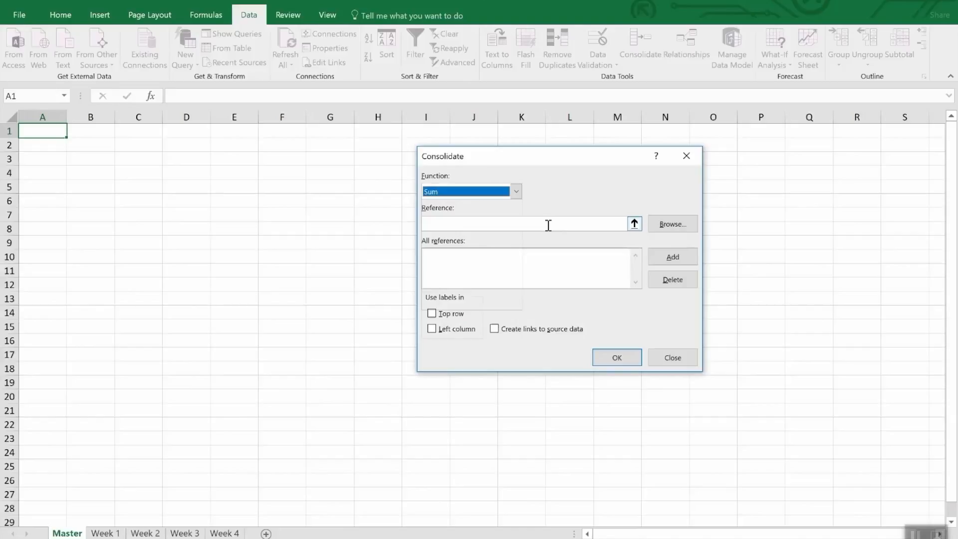
# Step: Add the range A1:F6 of the Week 1 sheet as the first consolidation reference
pyautogui.click(634, 223)
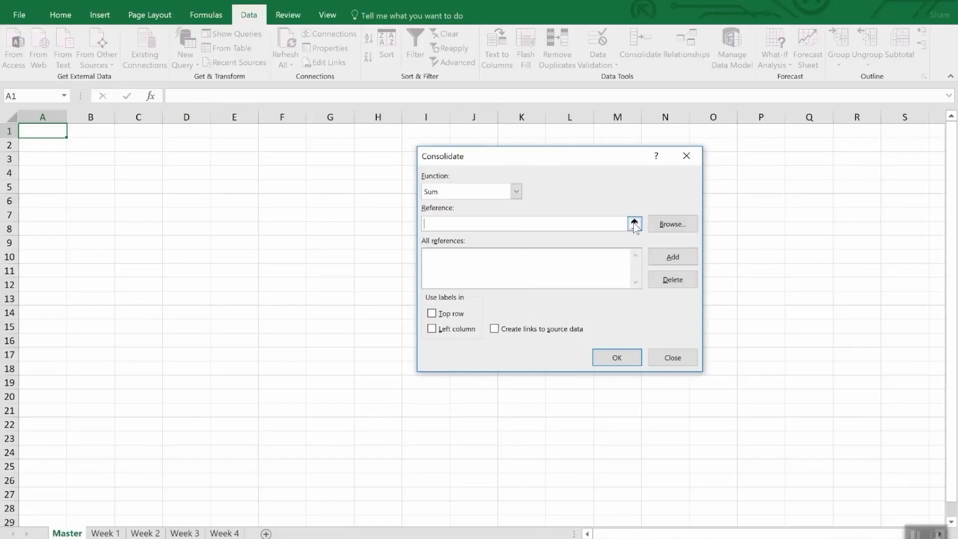
pyautogui.click(105, 533)
pyautogui.moveTo(47, 134)
pyautogui.mouseDown()
pyautogui.moveTo(235, 167)
pyautogui.moveTo(339, 201)
pyautogui.mouseUp()
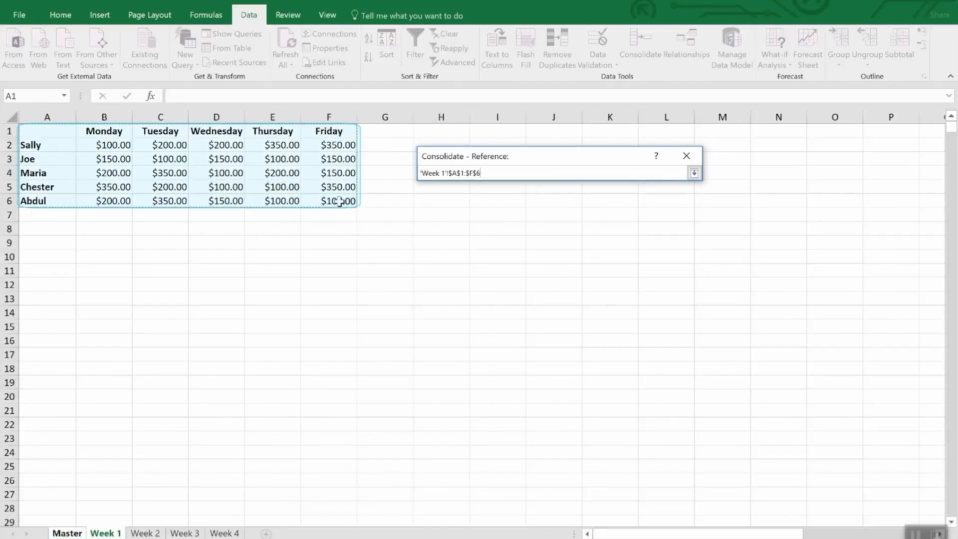
pyautogui.click(695, 173)
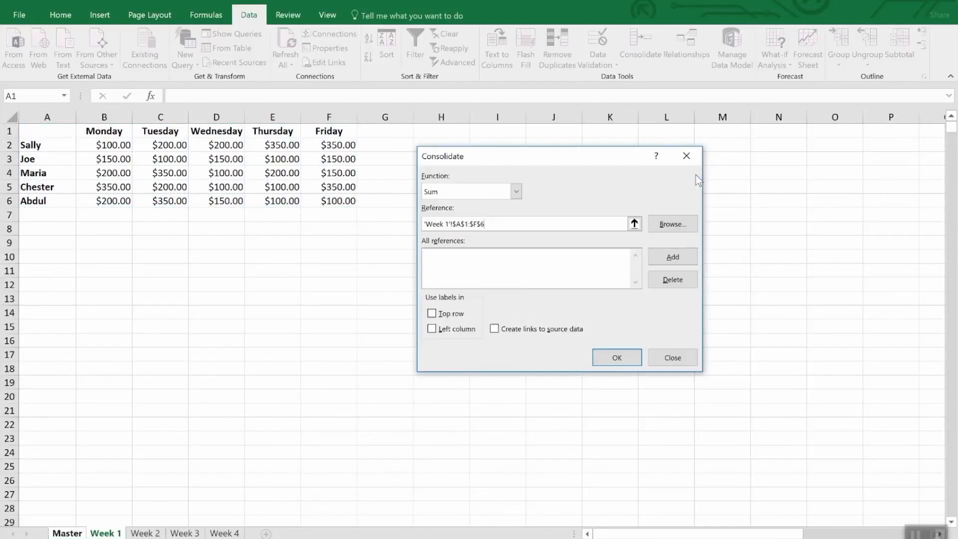
pyautogui.click(663, 253)
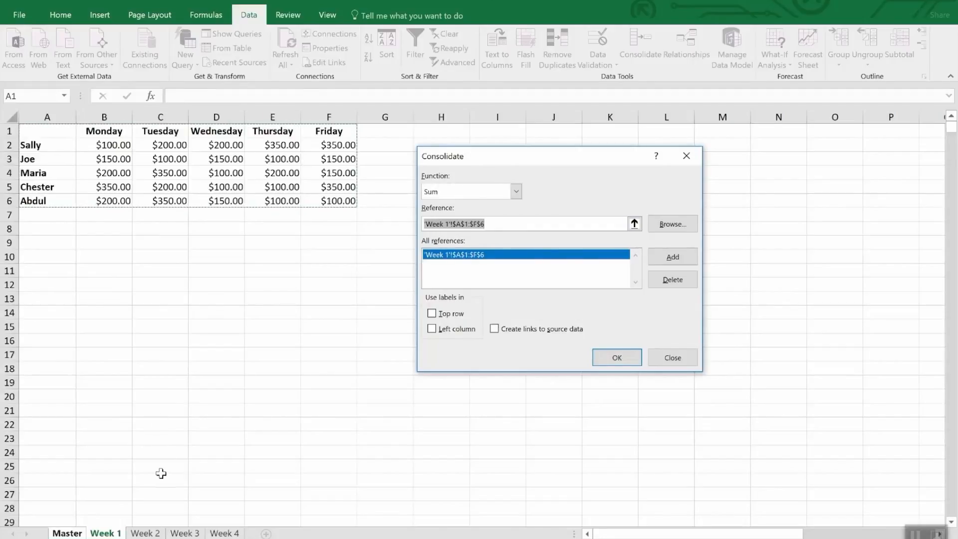
# Step: Add the range A1:F6 from the Week 2, Week 3 and Week 4 sheets to the consolidation references
pyautogui.click(154, 533)
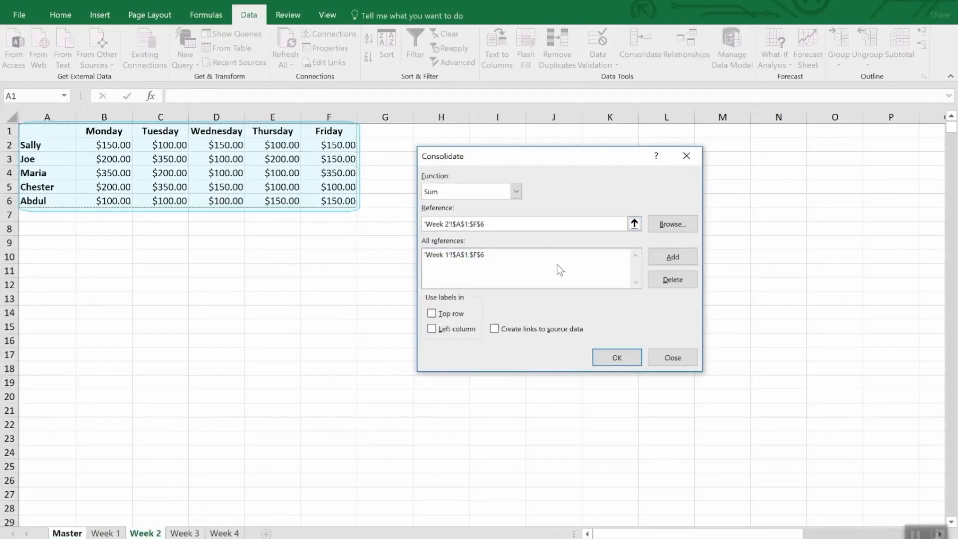
pyautogui.click(668, 257)
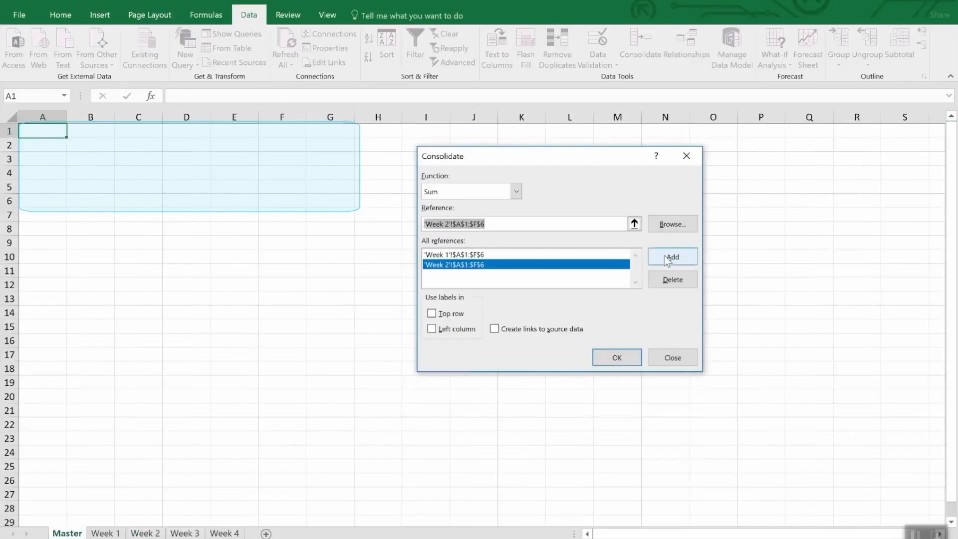
pyautogui.click(196, 533)
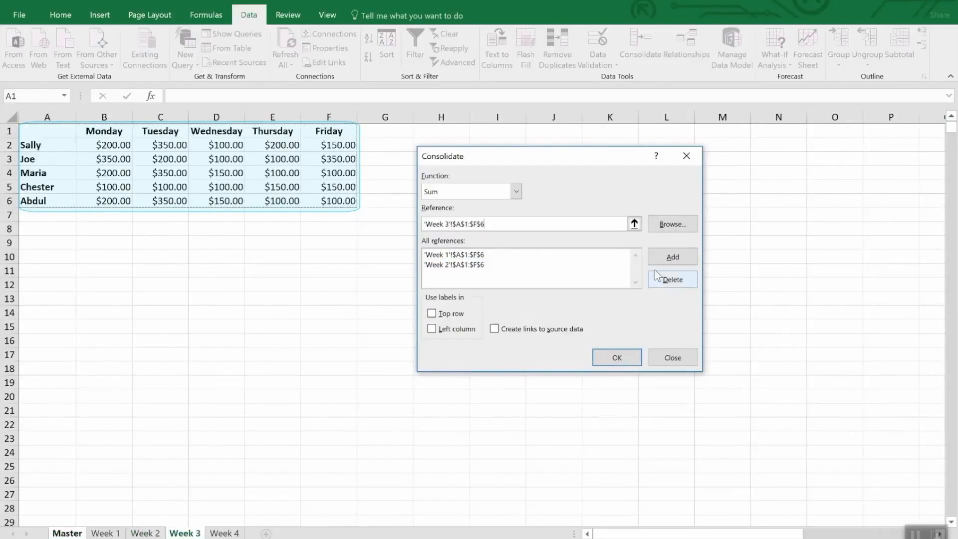
pyautogui.click(670, 257)
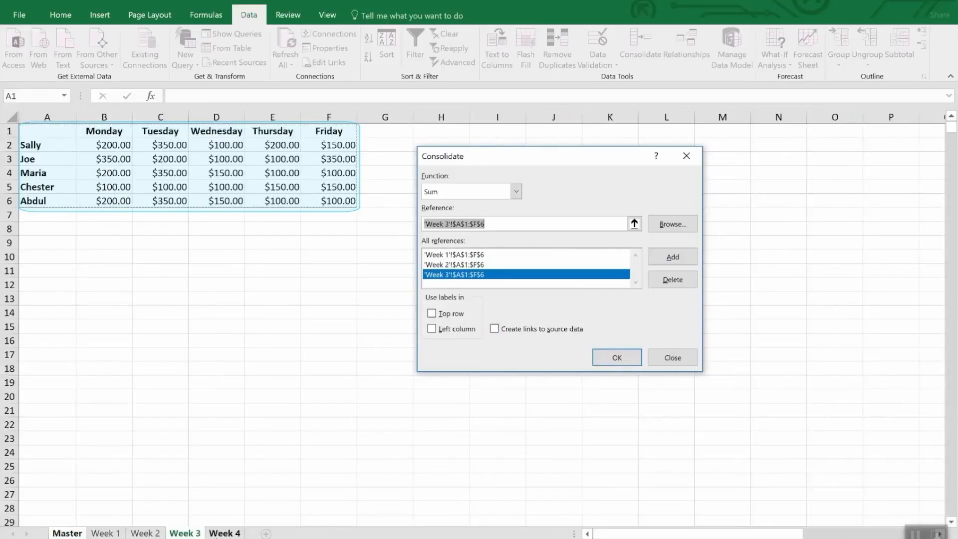
pyautogui.click(214, 533)
pyautogui.click(691, 257)
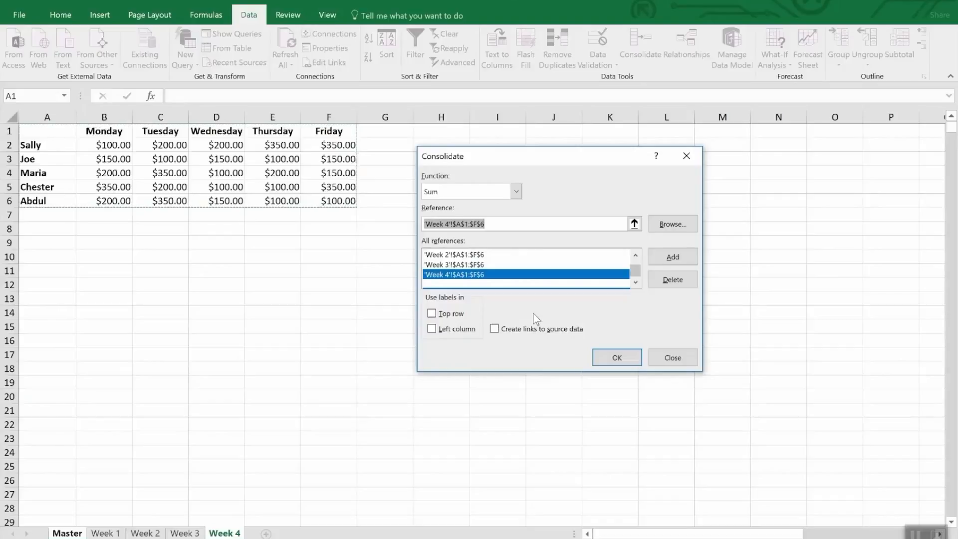
# Step: Use top row and left column labels with links to source data, and run the consolidation
pyautogui.click(457, 316)
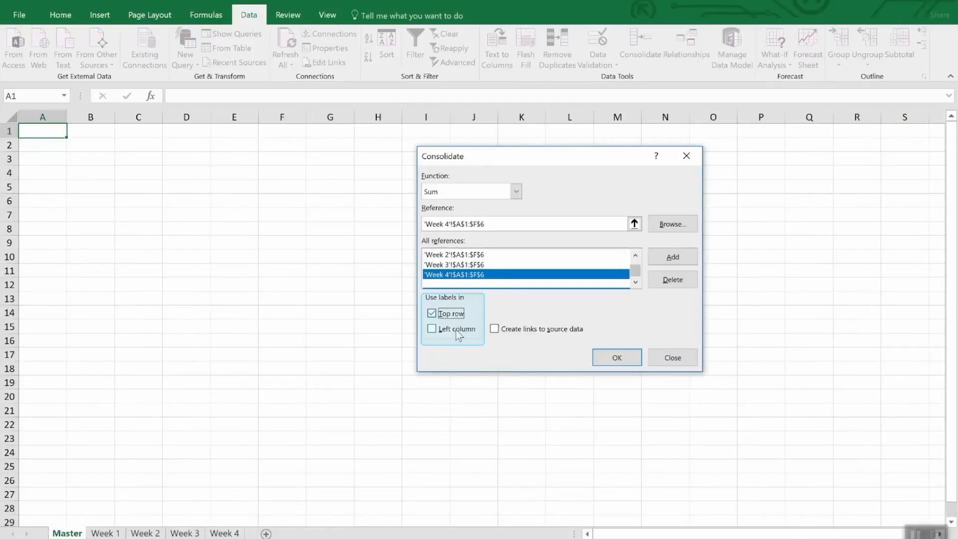
pyautogui.click(456, 330)
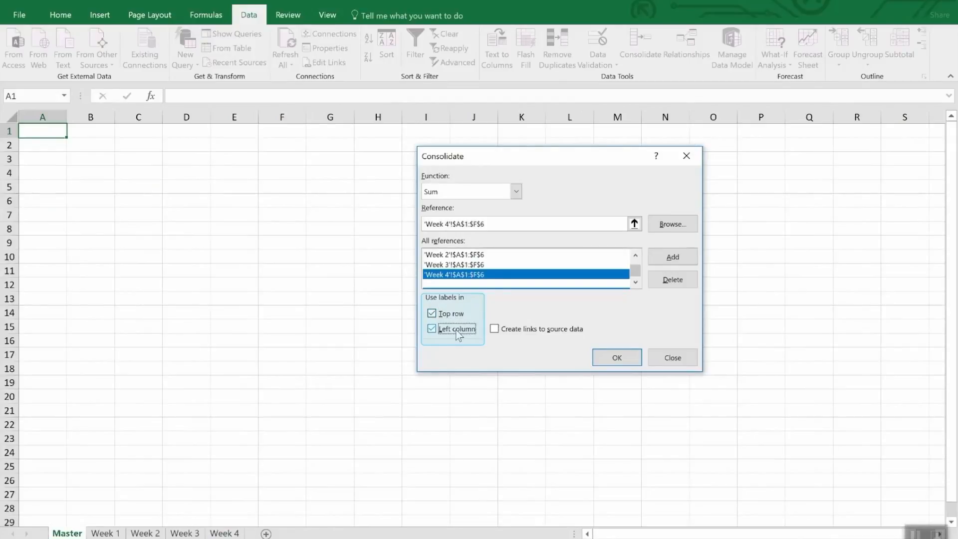
pyautogui.click(543, 334)
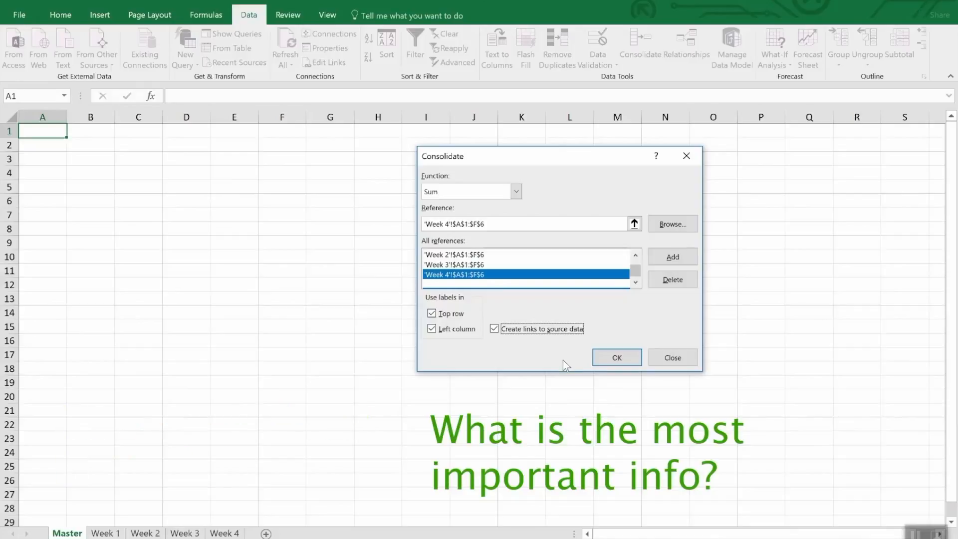
pyautogui.click(609, 362)
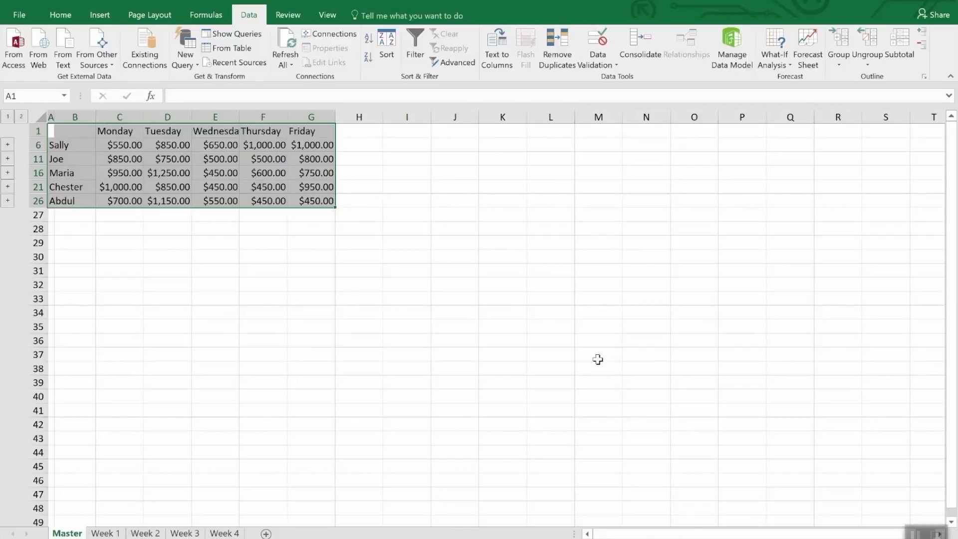
# Step: Unhide rows 1 to 26 of the Master sheet to examine the weekly detail rows, and collapse them again
pyautogui.click(597, 360)
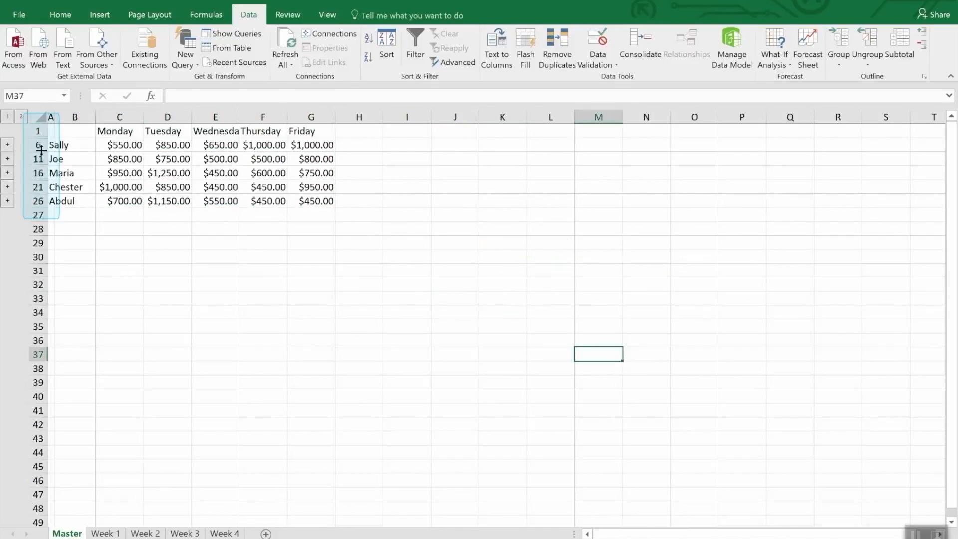
pyautogui.moveTo(37, 130); pyautogui.dragTo(32, 202)
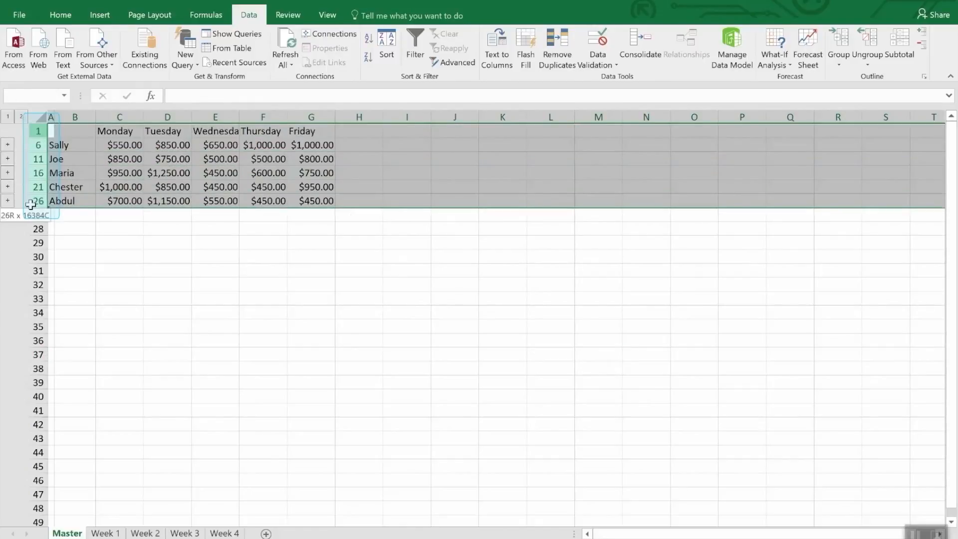
pyautogui.rightClick(31, 202)
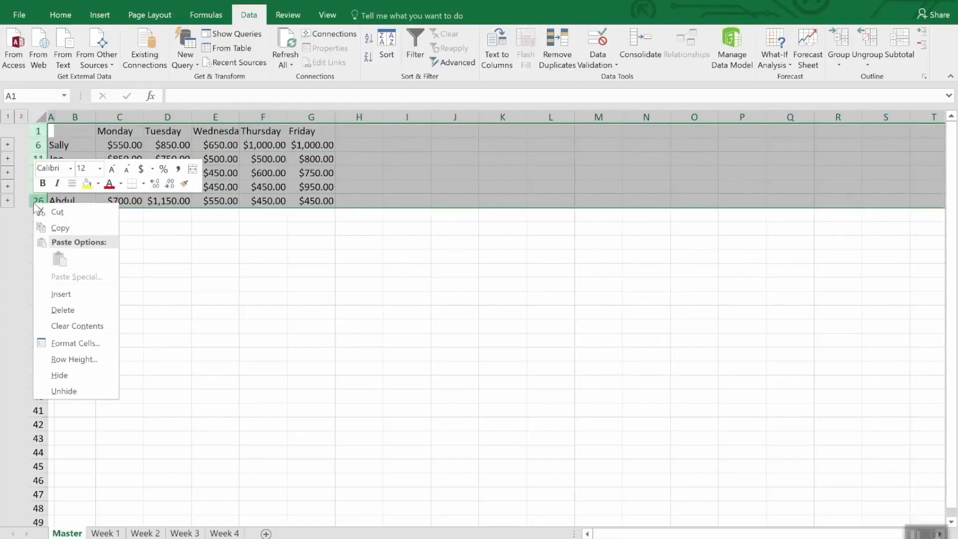
pyautogui.click(53, 391)
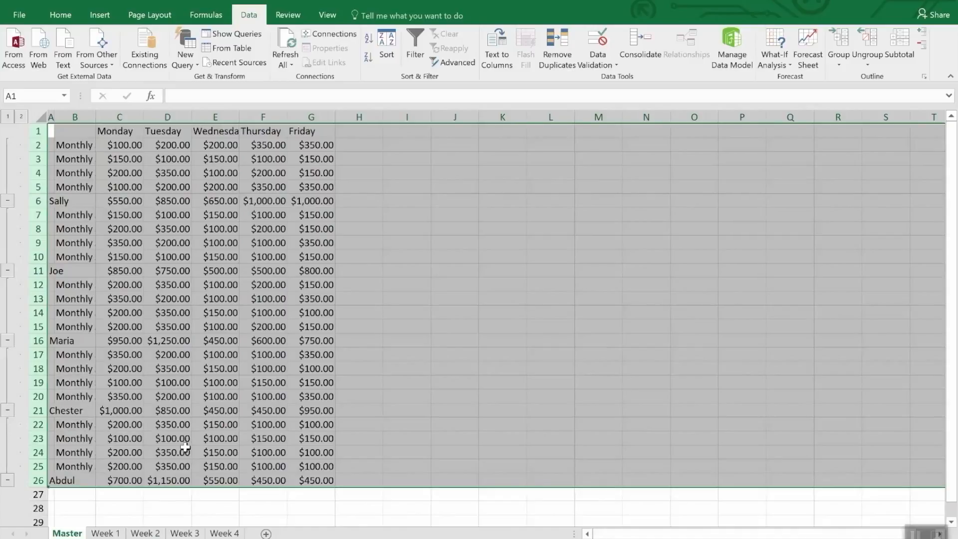
pyautogui.click(213, 505)
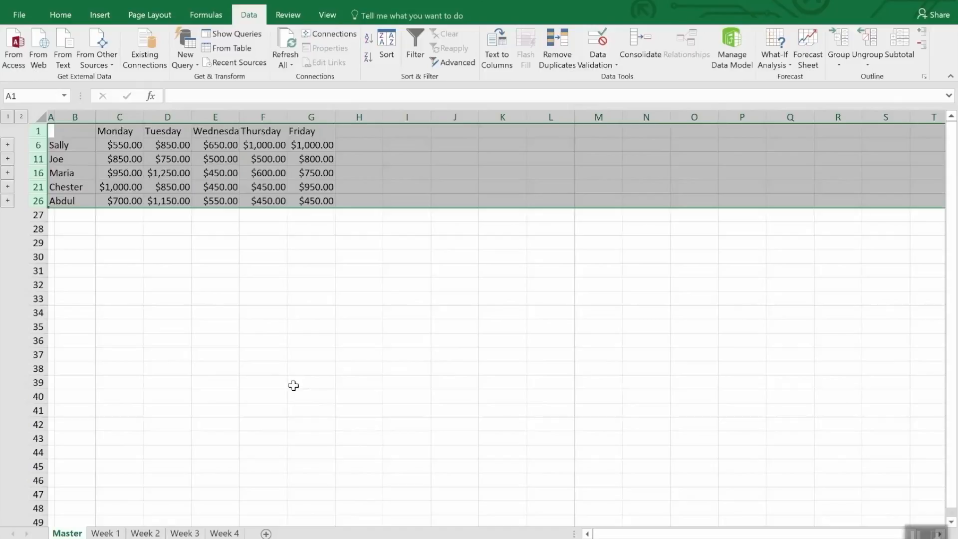
pyautogui.click(258, 263)
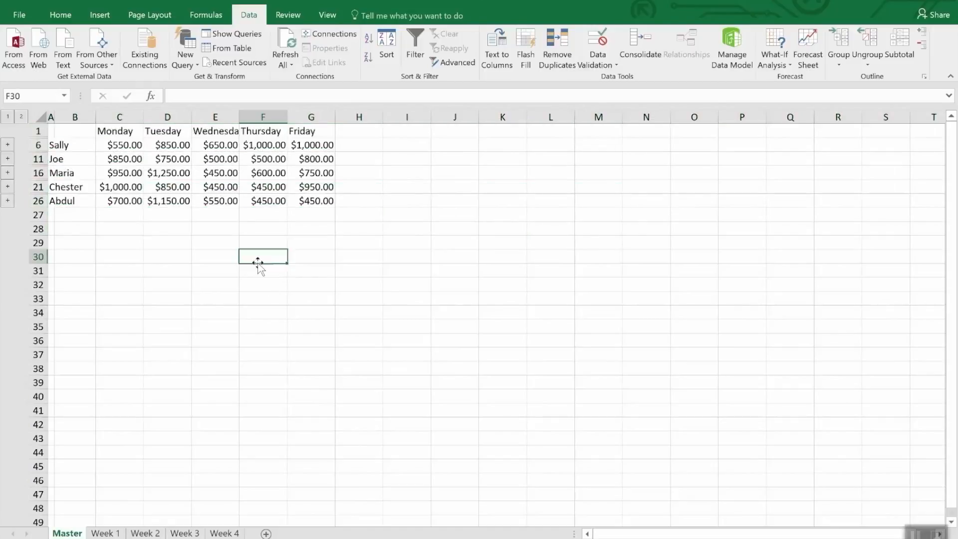
# Step: Set the Thursday amount in cell E2 of the Week 4 sheet to 3500 and check linked cell F6 on the Master sheet
pyautogui.click(277, 145)
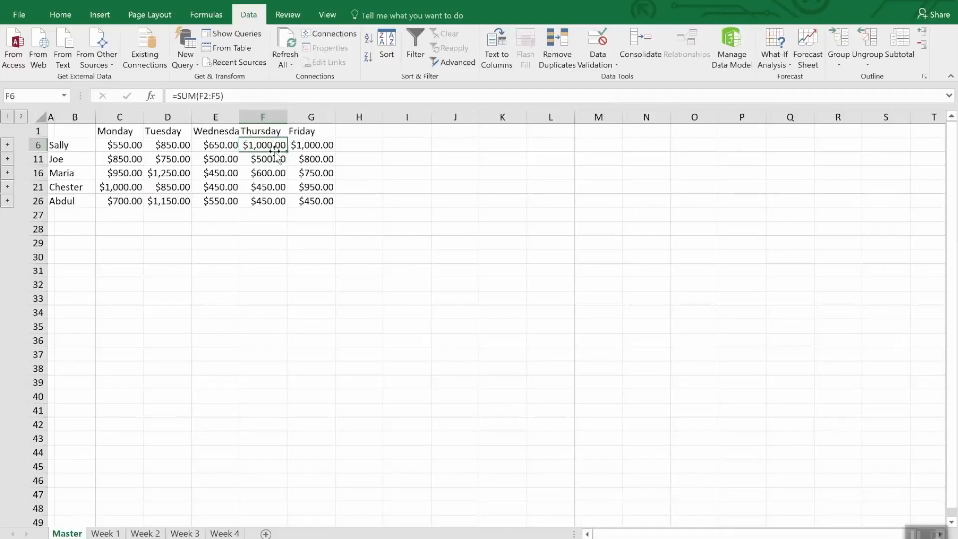
pyautogui.click(220, 533)
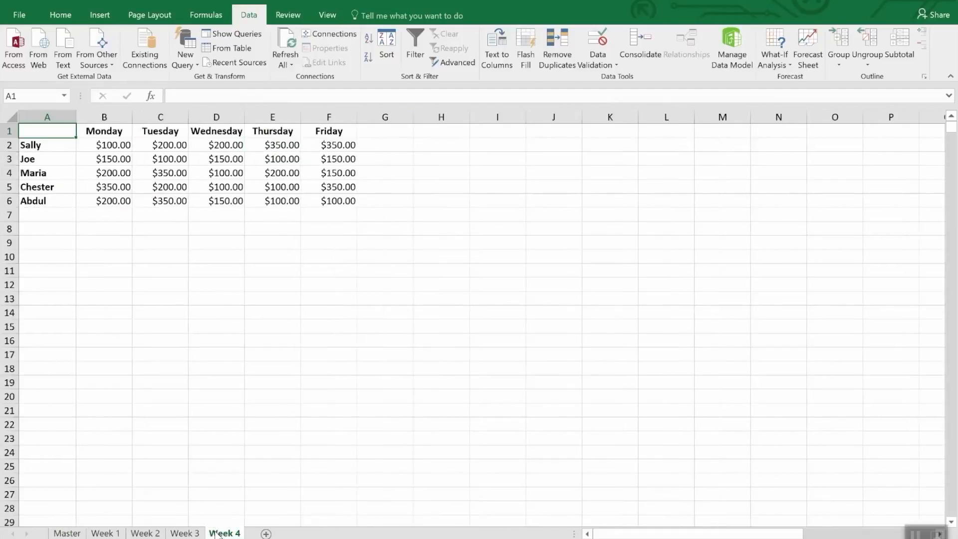
pyautogui.click(282, 147)
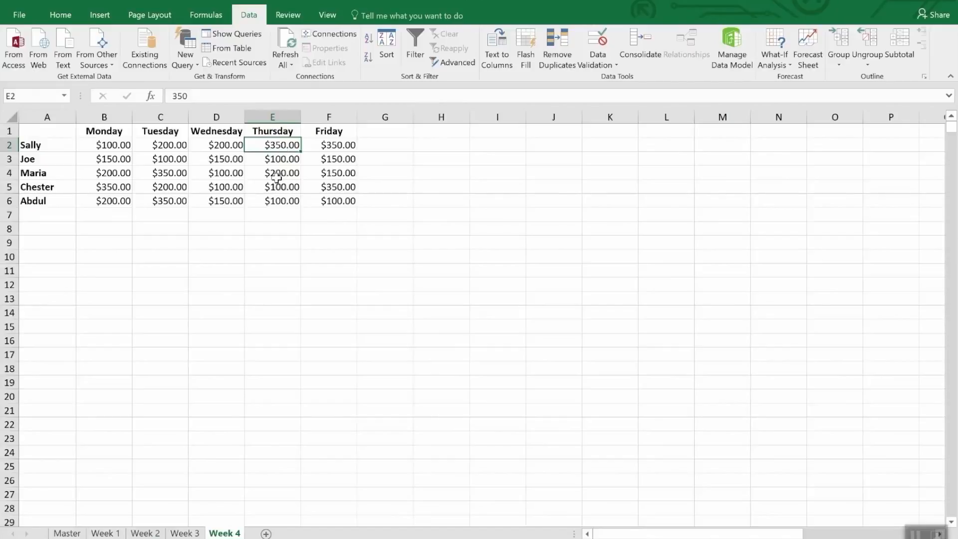
pyautogui.write('35')
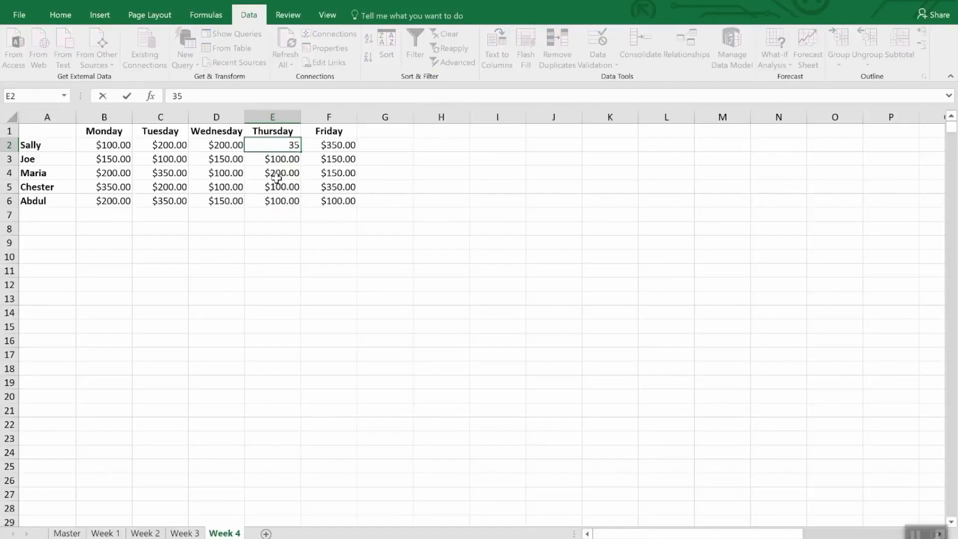
pyautogui.write('00.')
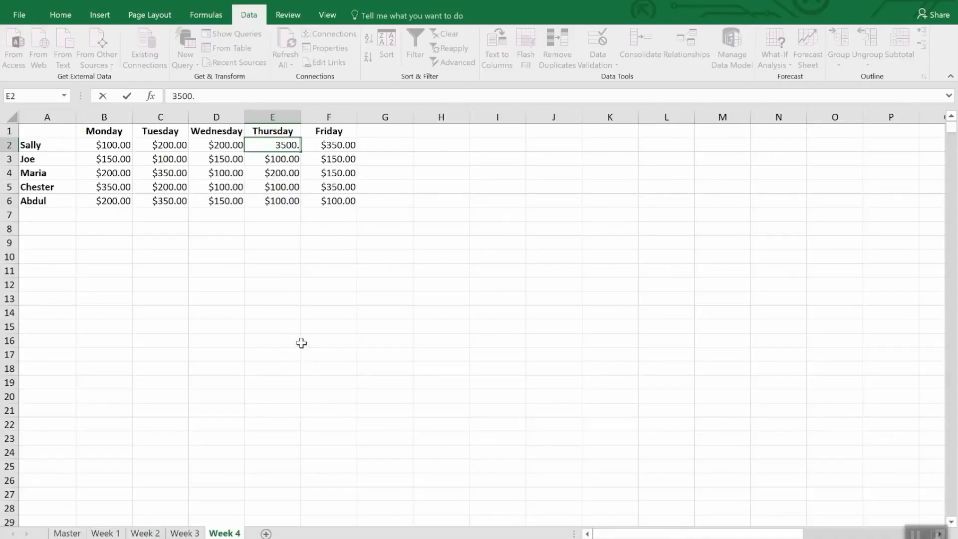
pyautogui.press('Return')
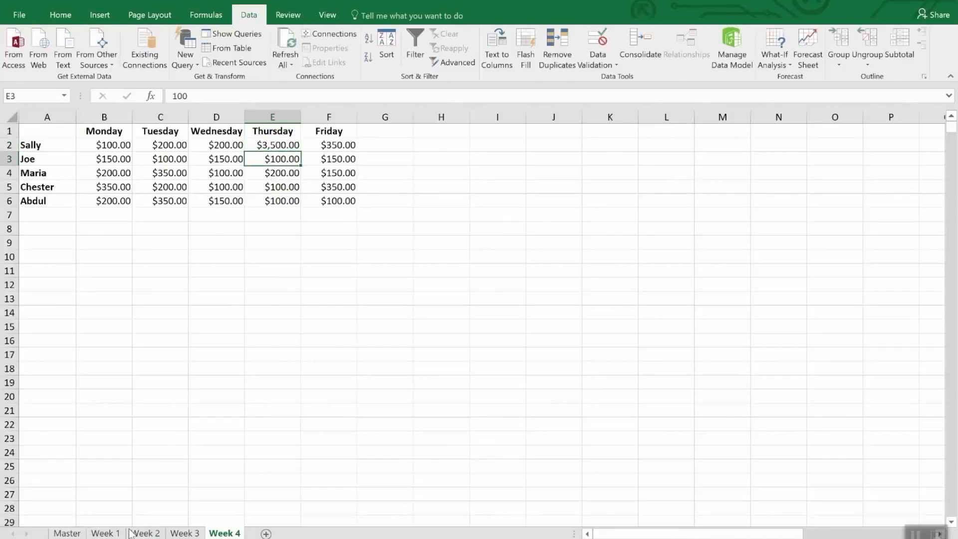
pyautogui.click(68, 533)
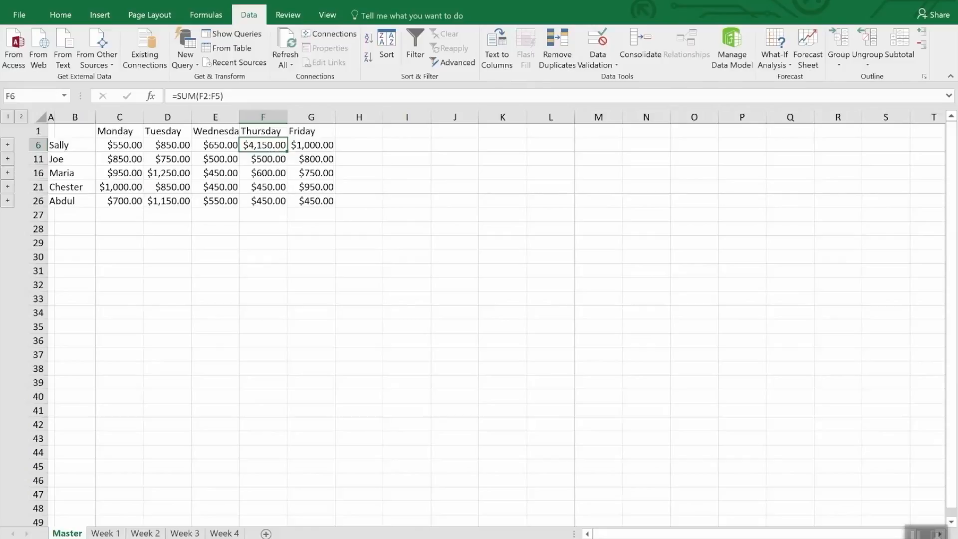
pyautogui.click(648, 43)
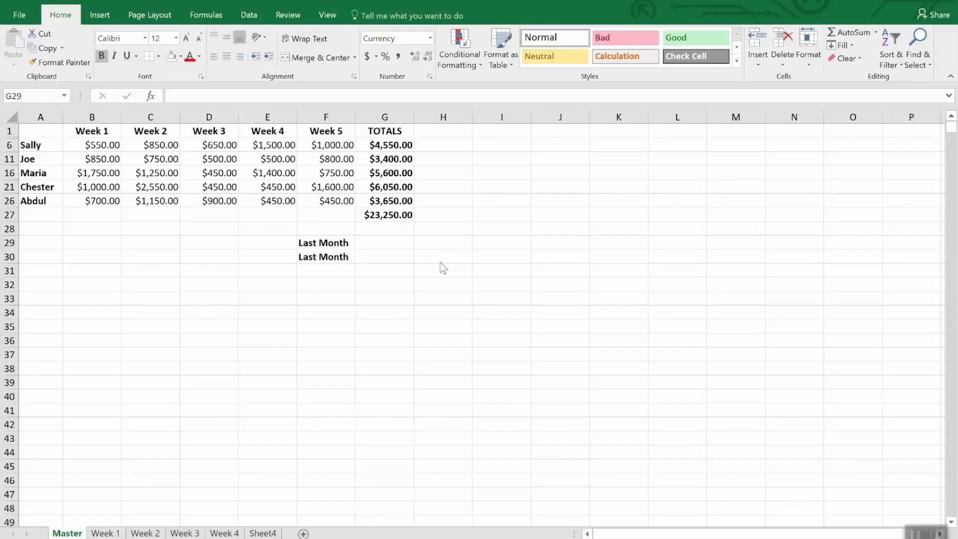
# Step: Enter a formula in Master cell G29 that references total cell G47 on the Master sheet of the Monthly Sales workbook
pyautogui.click(369, 241)
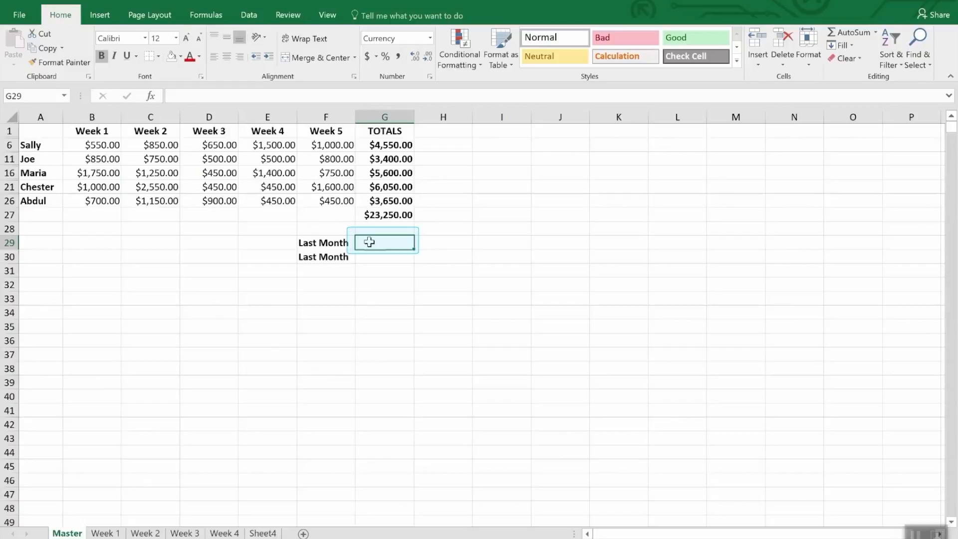
pyautogui.write('=')
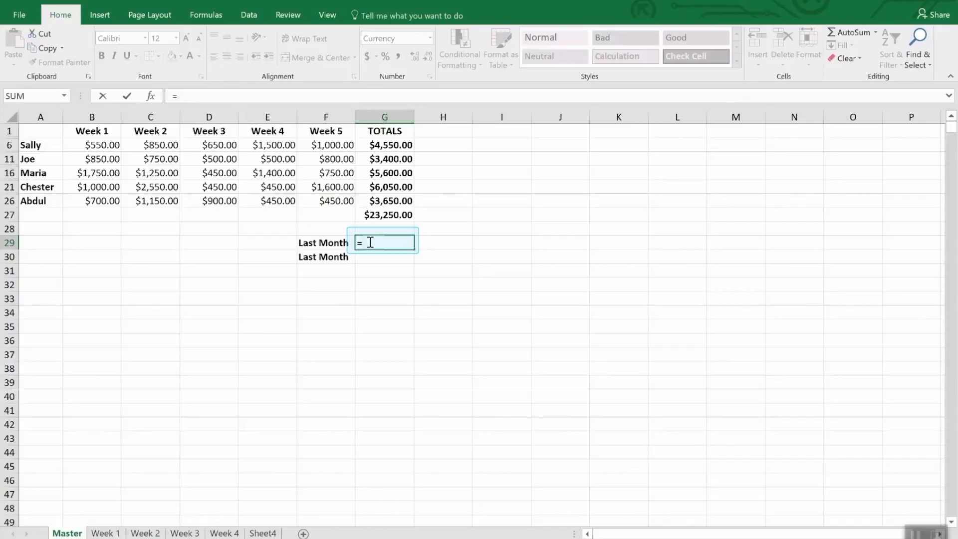
pyautogui.click(327, 15)
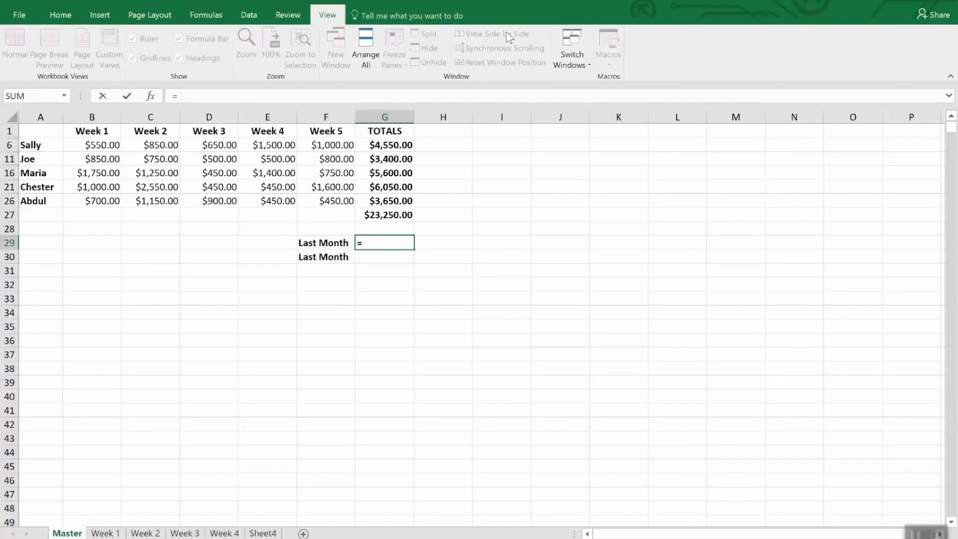
pyautogui.click(584, 55)
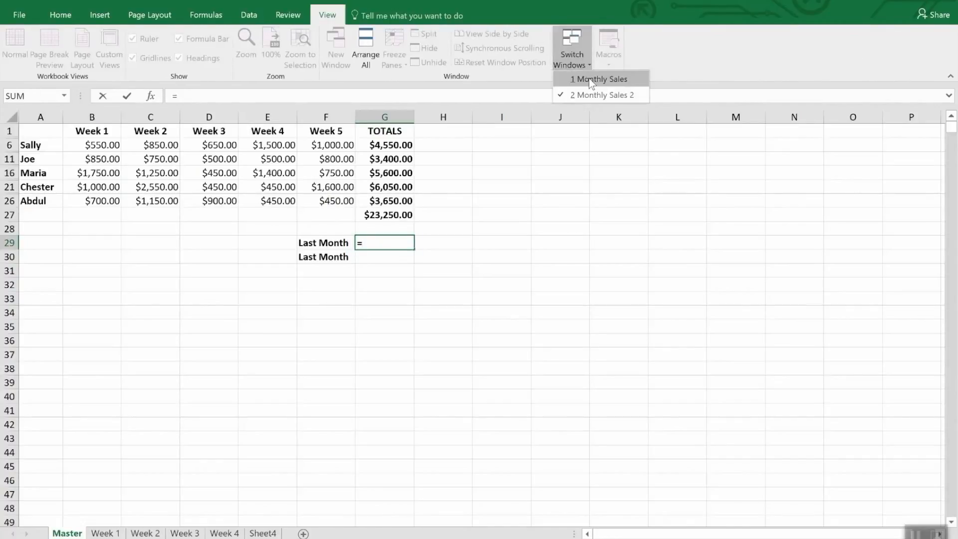
pyautogui.click(589, 79)
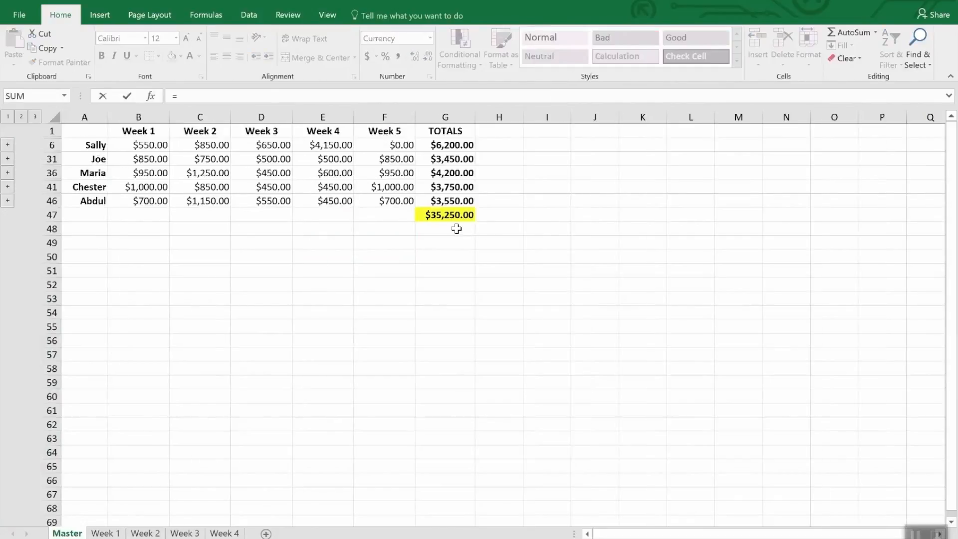
pyautogui.click(449, 214)
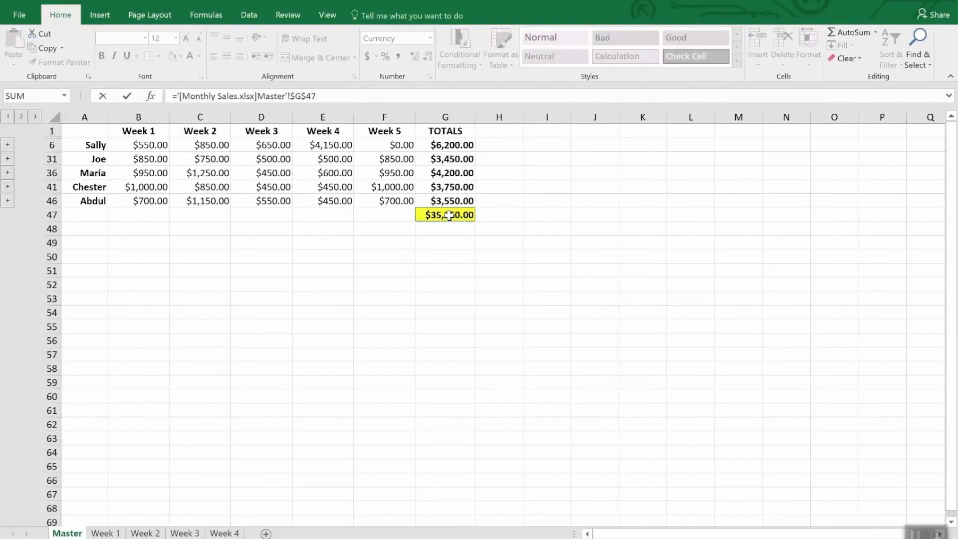
pyautogui.press('Return')
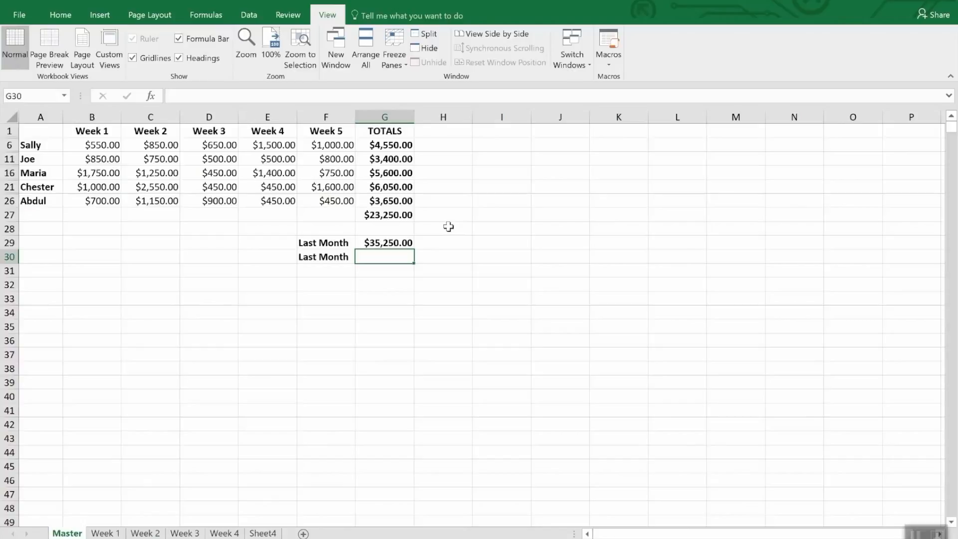
pyautogui.click(407, 244)
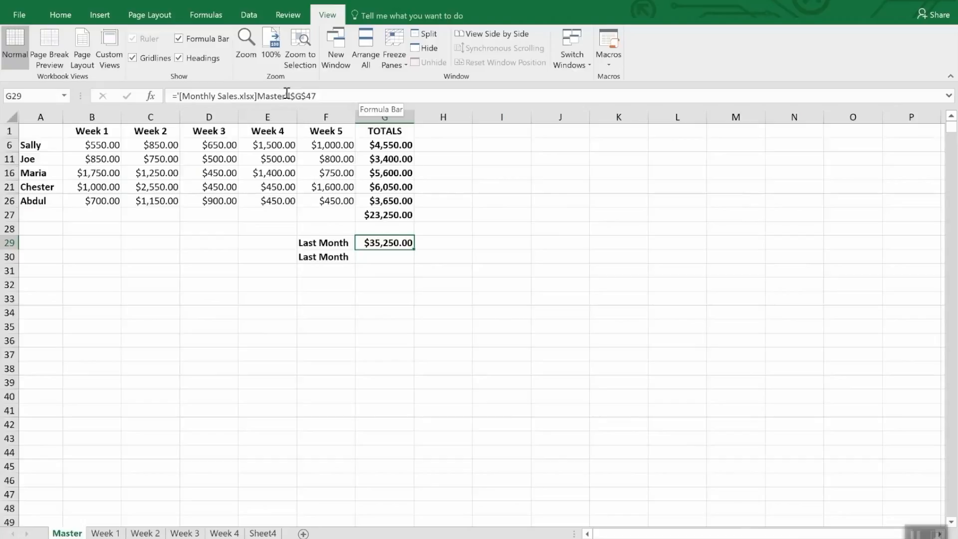
# Step: Copy total cell G47 from the Monthly Sales workbook's Master sheet and paste it as a link into cell G30 of Monthly Sales 2
pyautogui.click(375, 258)
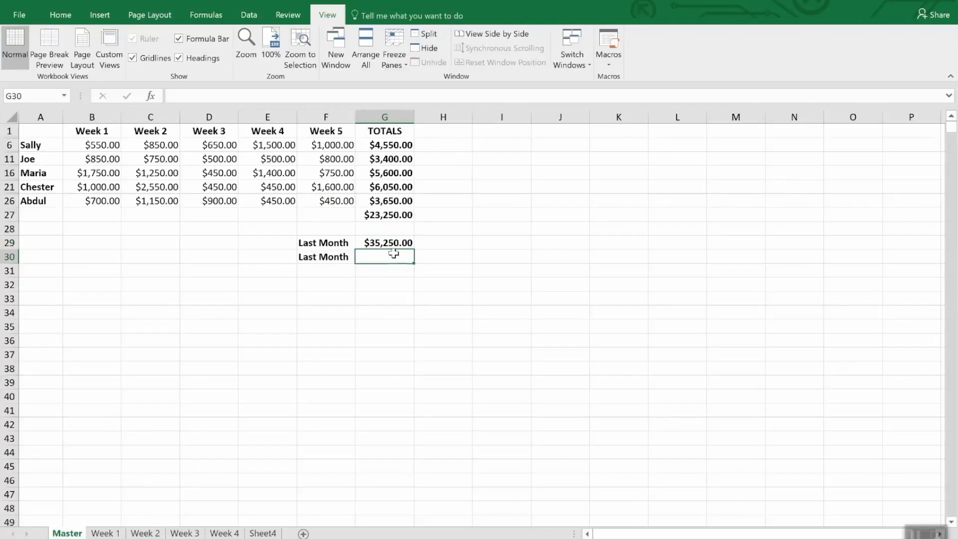
pyautogui.click(578, 49)
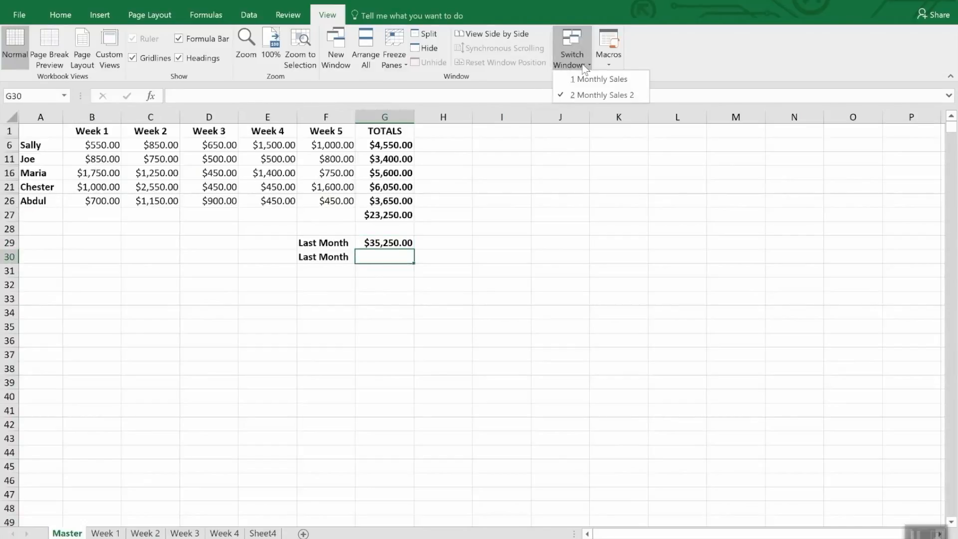
pyautogui.click(588, 79)
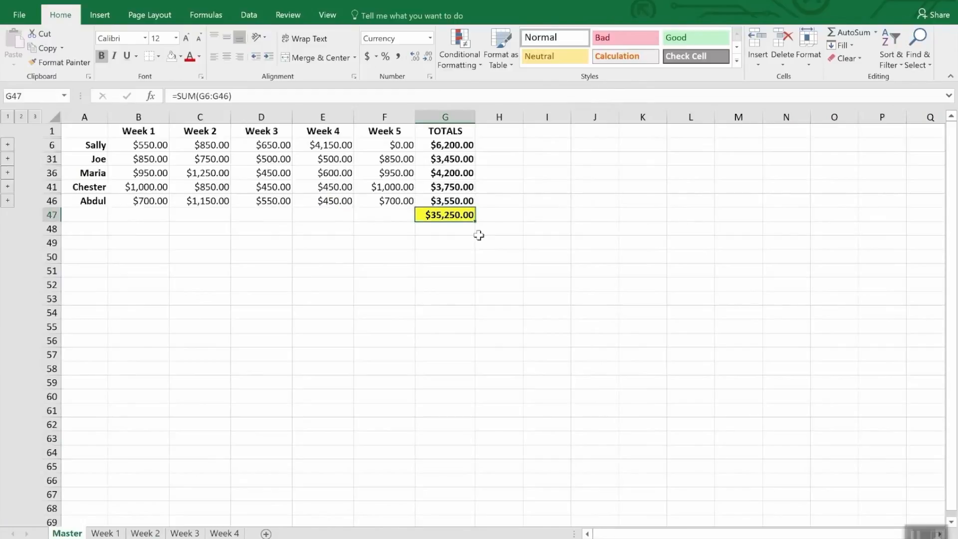
pyautogui.rightClick(455, 215)
pyautogui.click(483, 241)
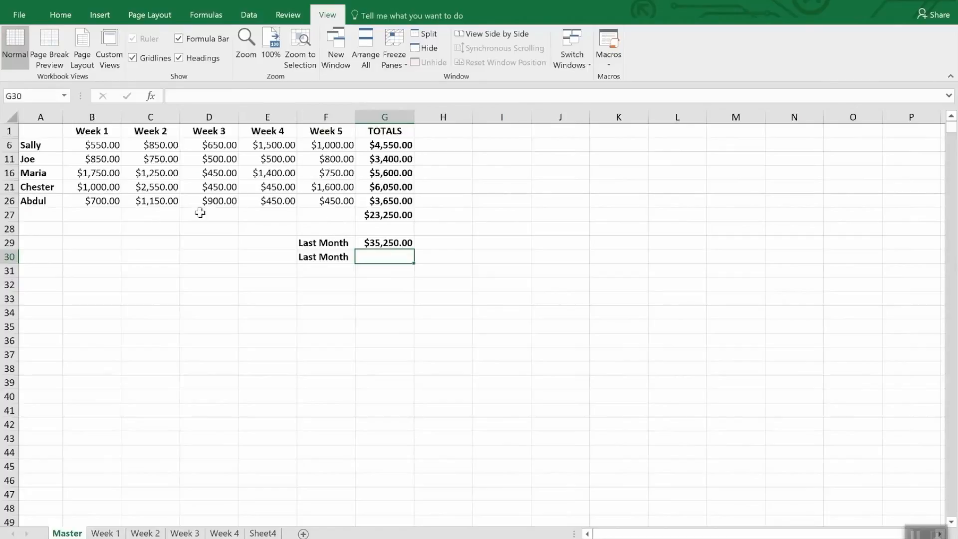
pyautogui.click(60, 15)
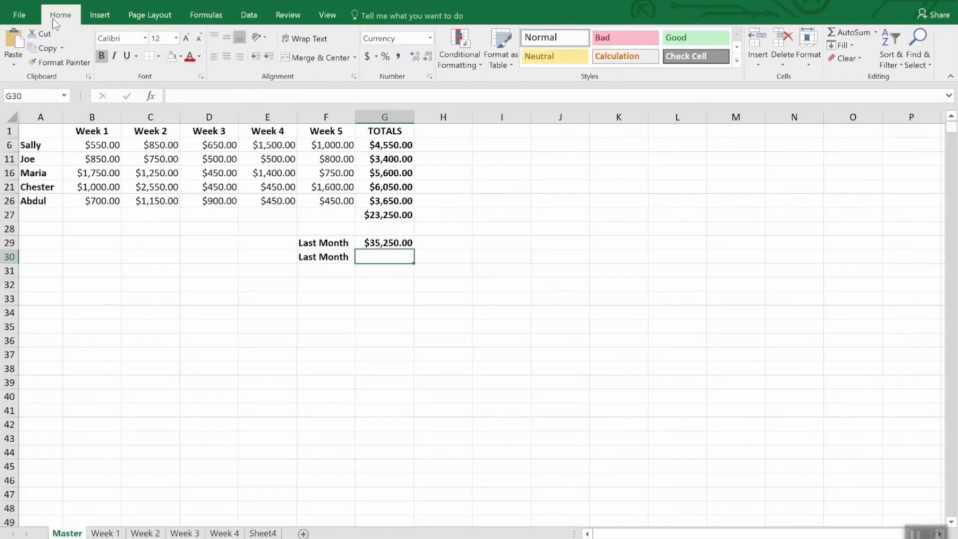
pyautogui.click(12, 63)
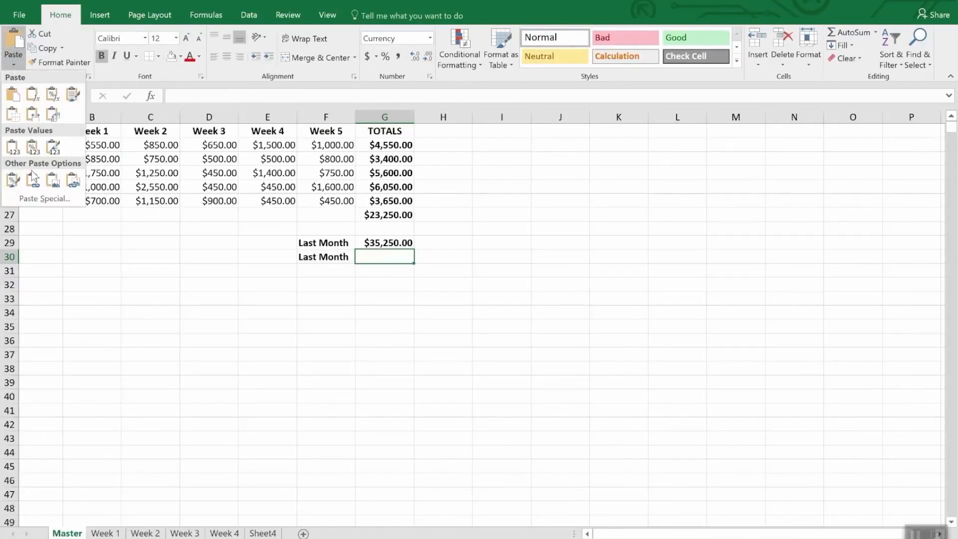
pyautogui.click(40, 196)
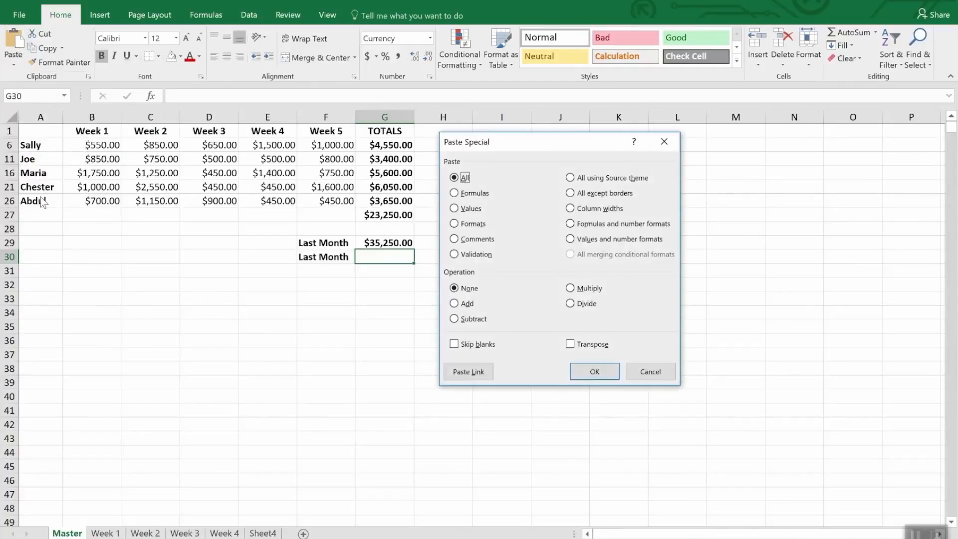
pyautogui.click(468, 373)
# Step: Compare the formulas in the two Last Month cells, G29 and G30
pyautogui.click(460, 198)
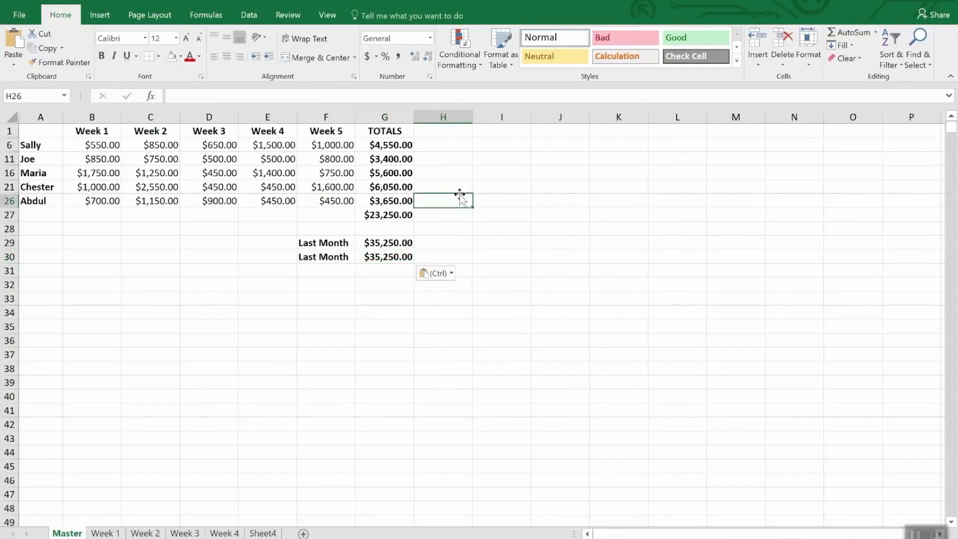
pyautogui.click(393, 270)
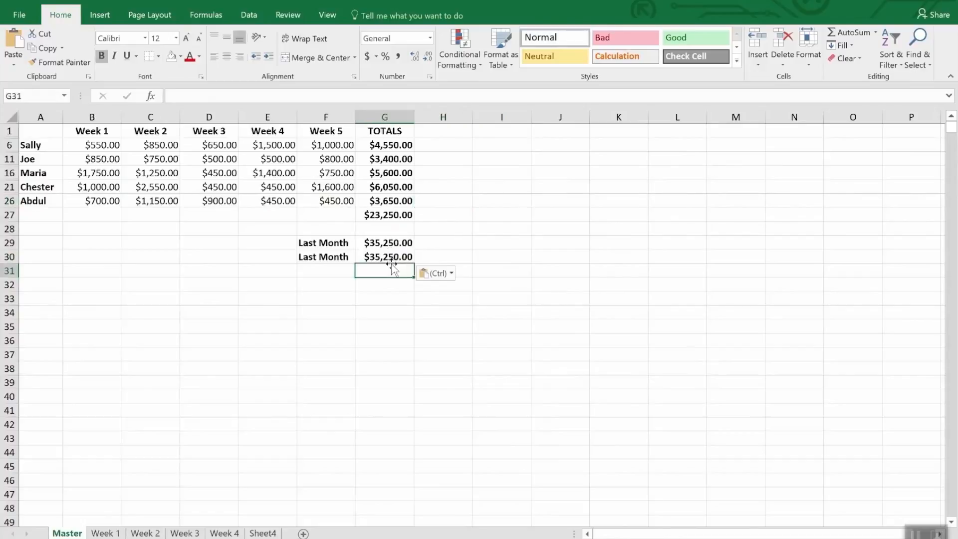
pyautogui.click(390, 256)
pyautogui.click(392, 243)
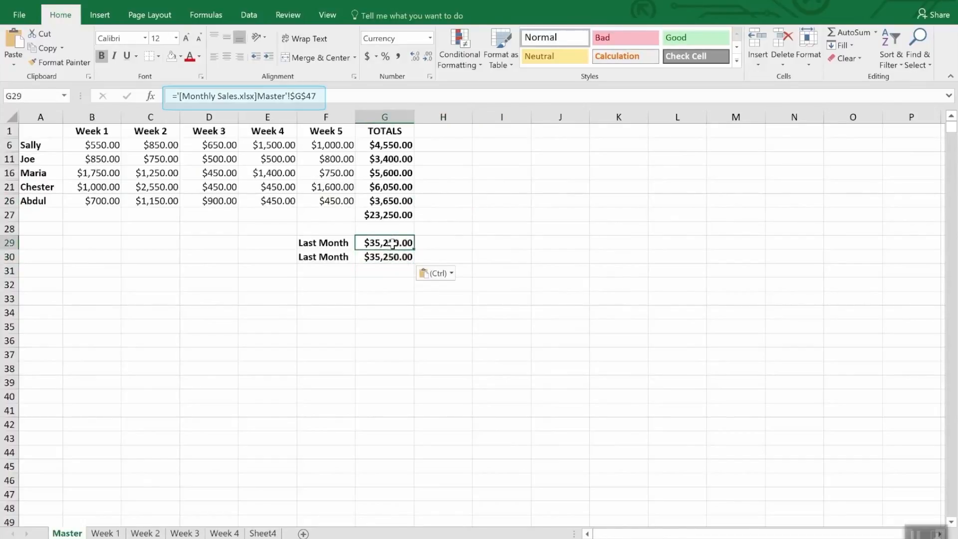
pyautogui.click(389, 260)
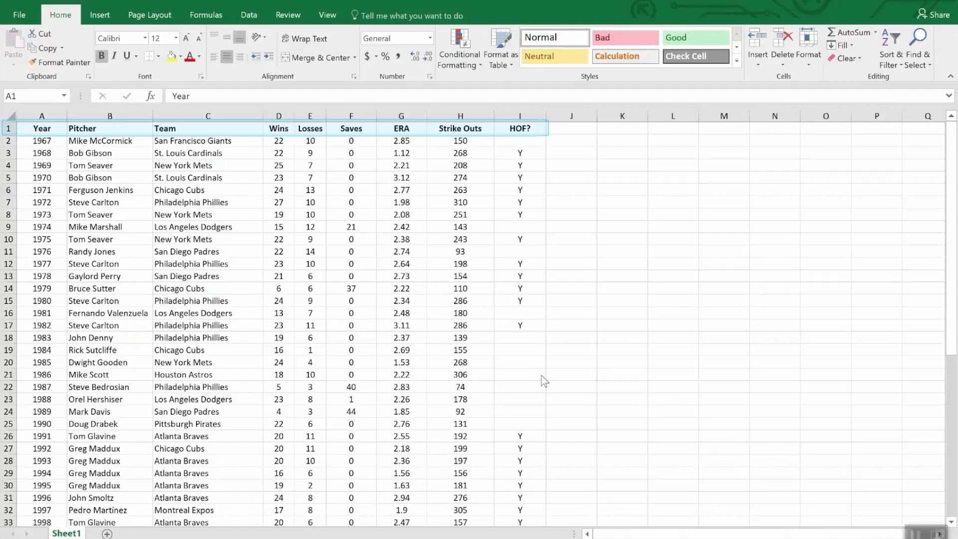
# Step: Sort the pitcher table by the Wins column in descending order
pyautogui.scroll(-12, 643, 392)
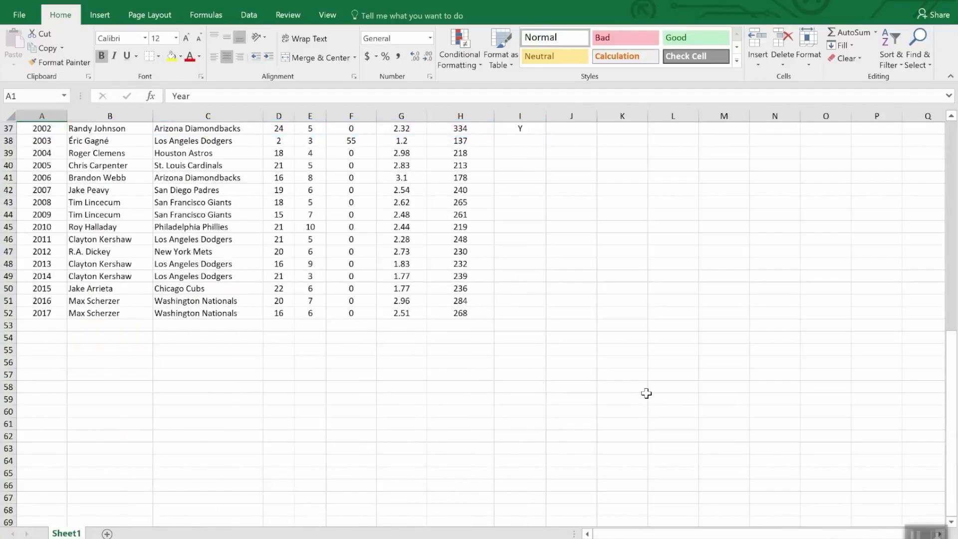
pyautogui.scroll(12, 646, 394)
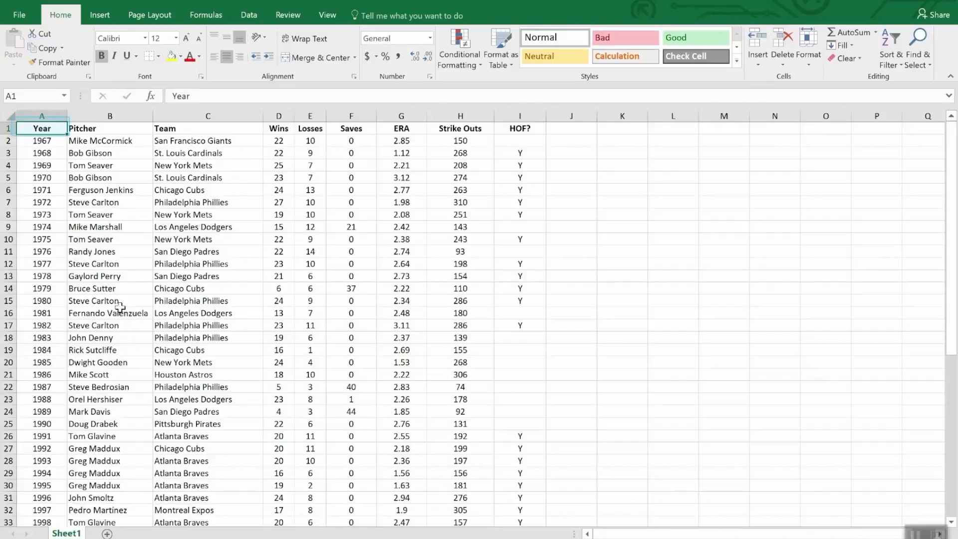
pyautogui.scroll(-12, 120, 314)
pyautogui.scroll(12, 123, 346)
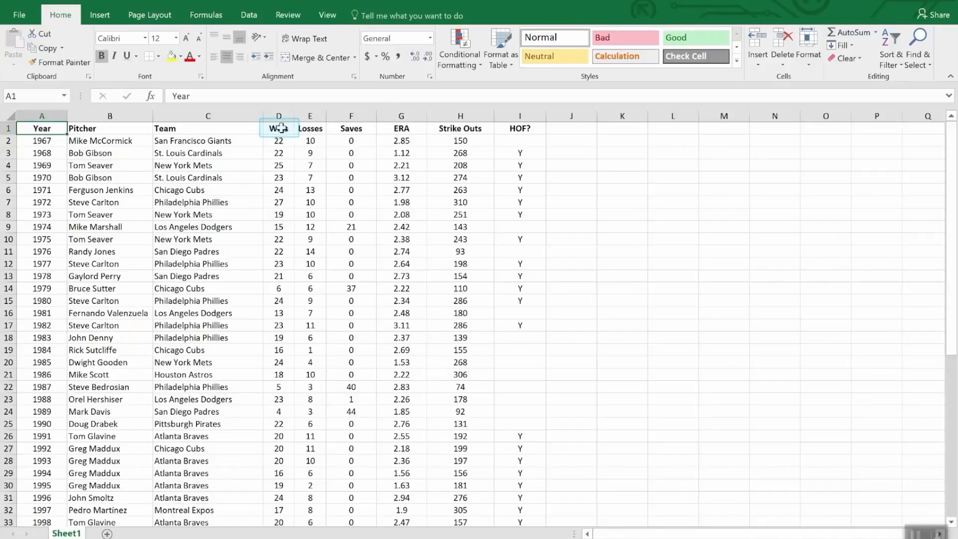
pyautogui.click(282, 131)
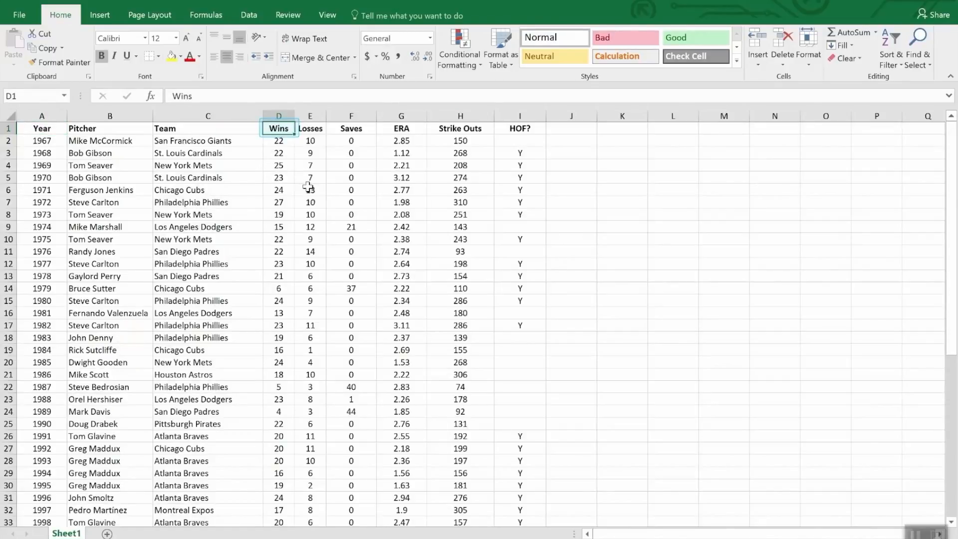
pyautogui.click(894, 40)
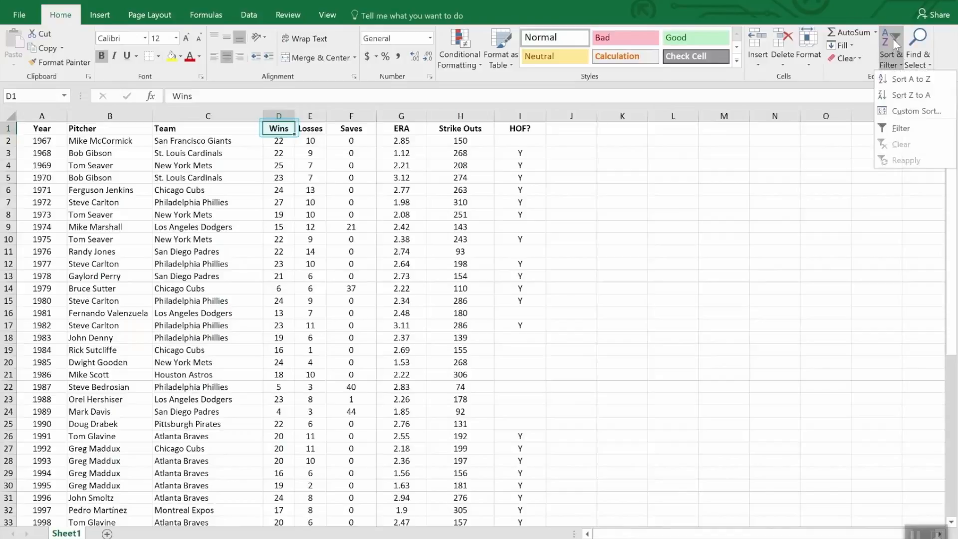
pyautogui.click(902, 96)
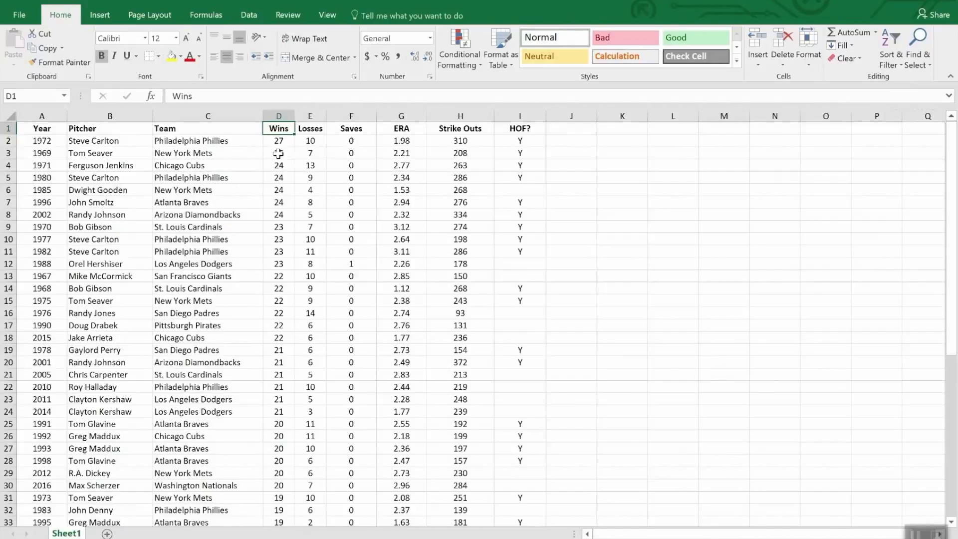
# Step: Apply a custom sort by Wins from largest to smallest, adding a second level by ERA from smallest to largest
pyautogui.scroll(-8, 278, 150)
pyautogui.scroll(8, 280, 159)
pyautogui.click(892, 41)
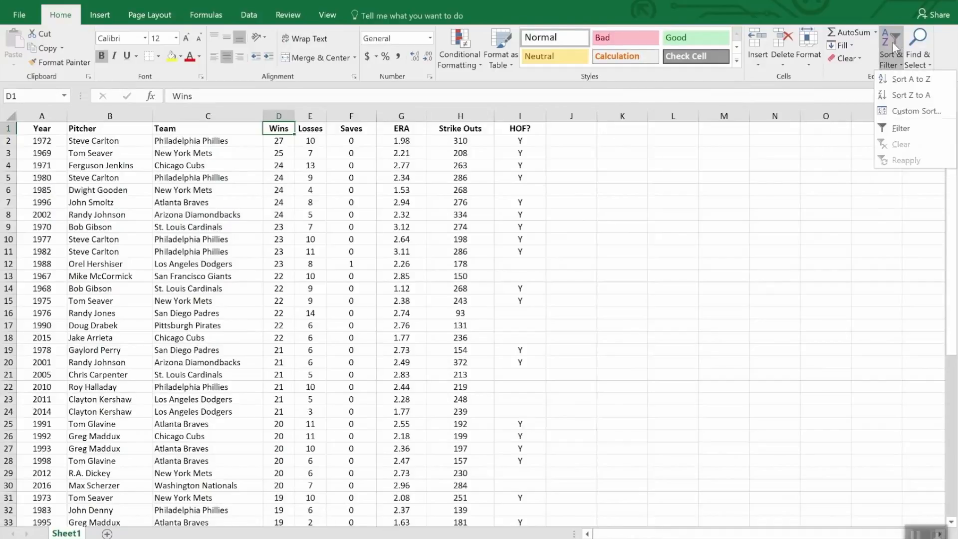
pyautogui.click(914, 111)
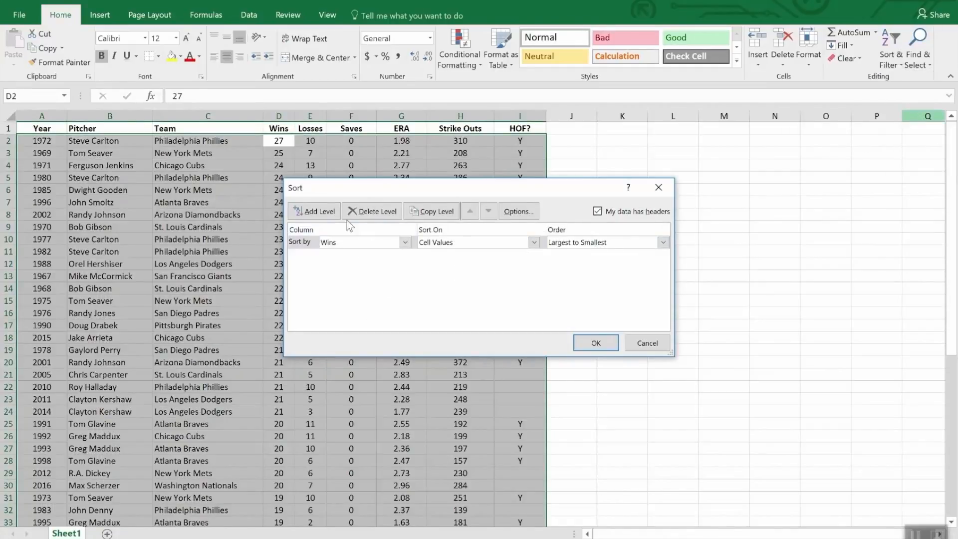
pyautogui.click(315, 210)
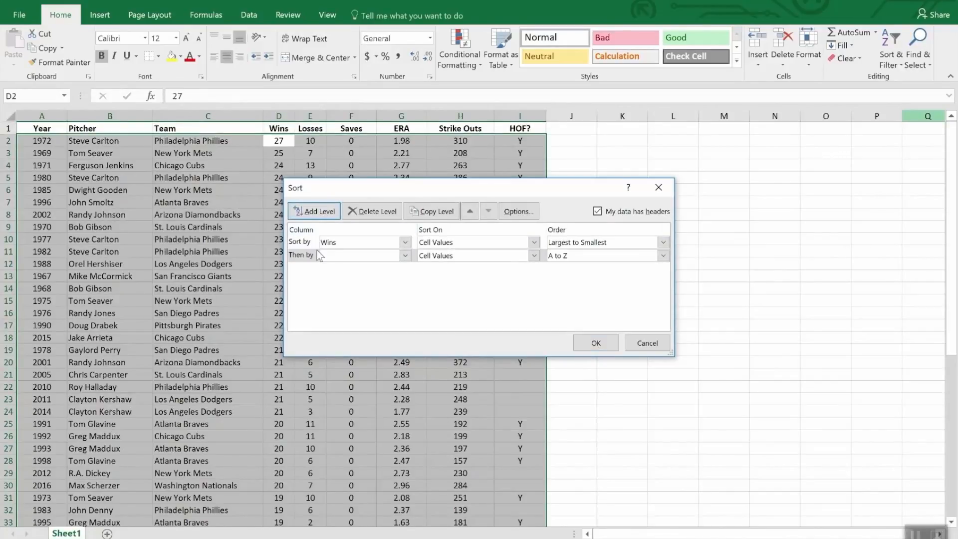
pyautogui.click(404, 256)
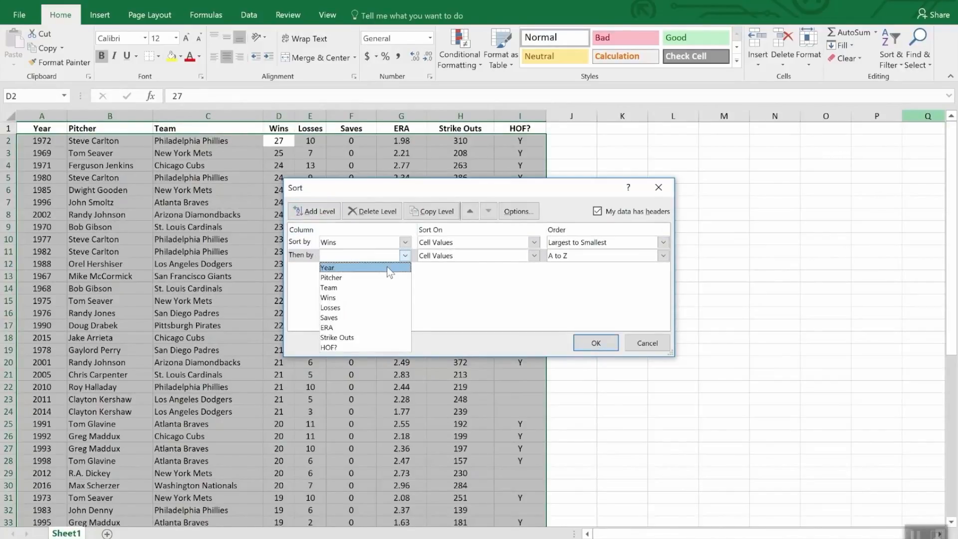
pyautogui.click(378, 328)
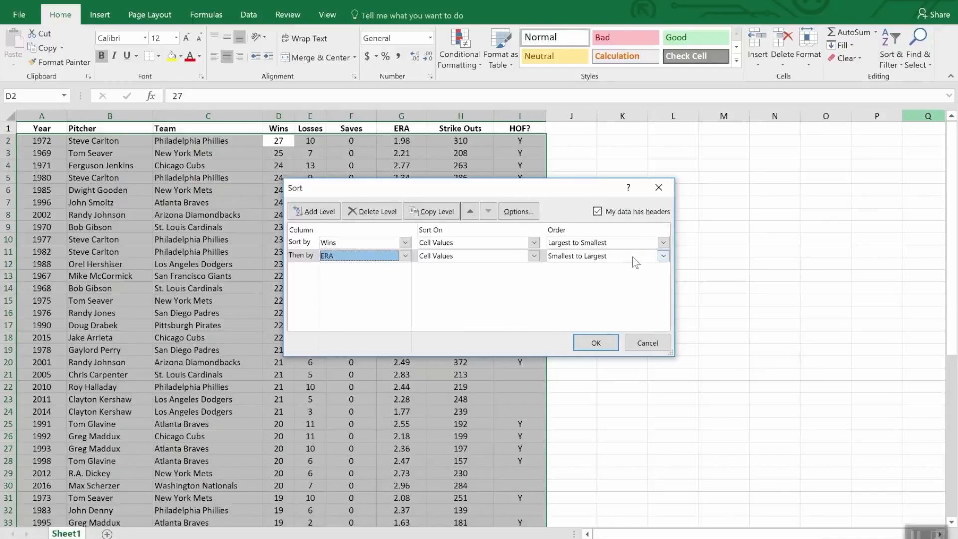
pyautogui.click(596, 343)
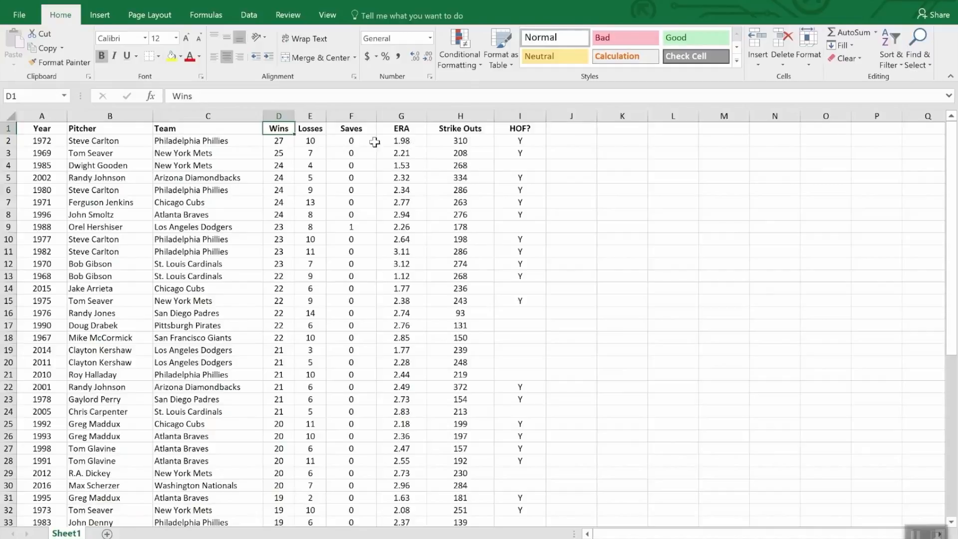
# Step: Turn on column filters for the pitcher table's header row
pyautogui.click(359, 131)
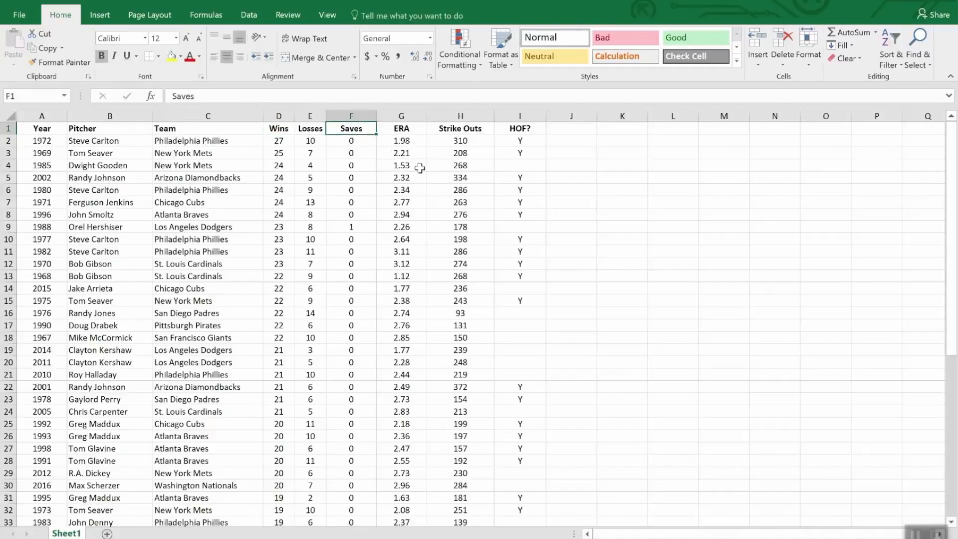
pyautogui.click(888, 42)
pyautogui.click(900, 131)
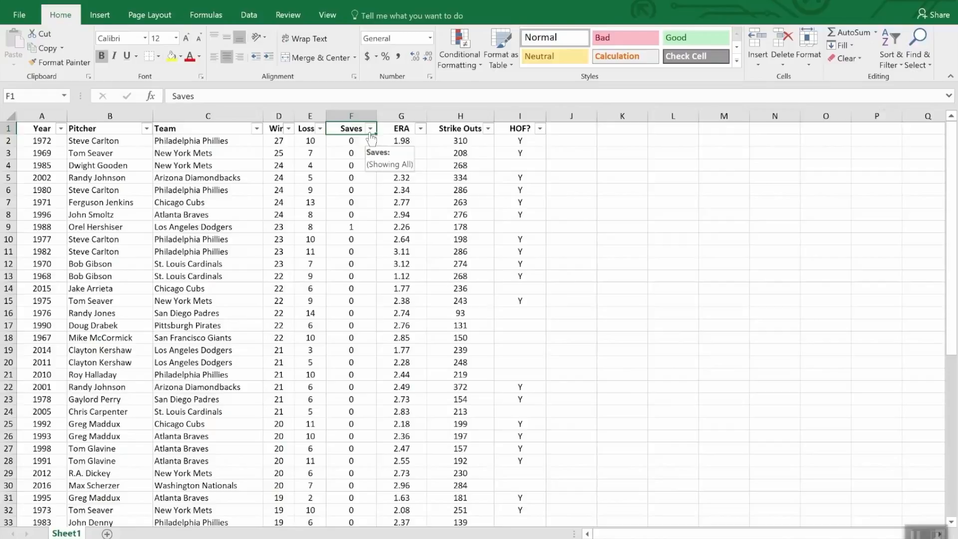
# Step: Filter the HOF? column to show only the rows marked Y
pyautogui.click(539, 129)
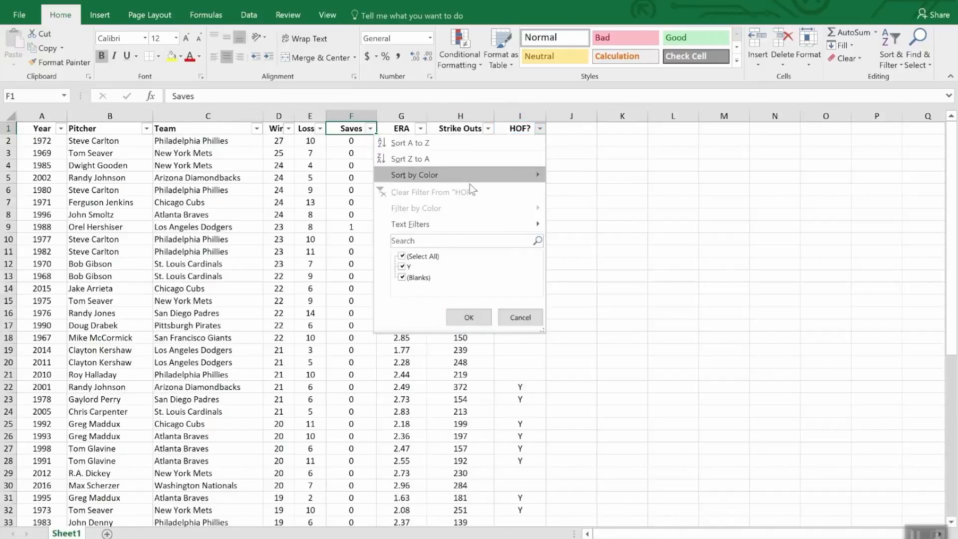
pyautogui.click(402, 256)
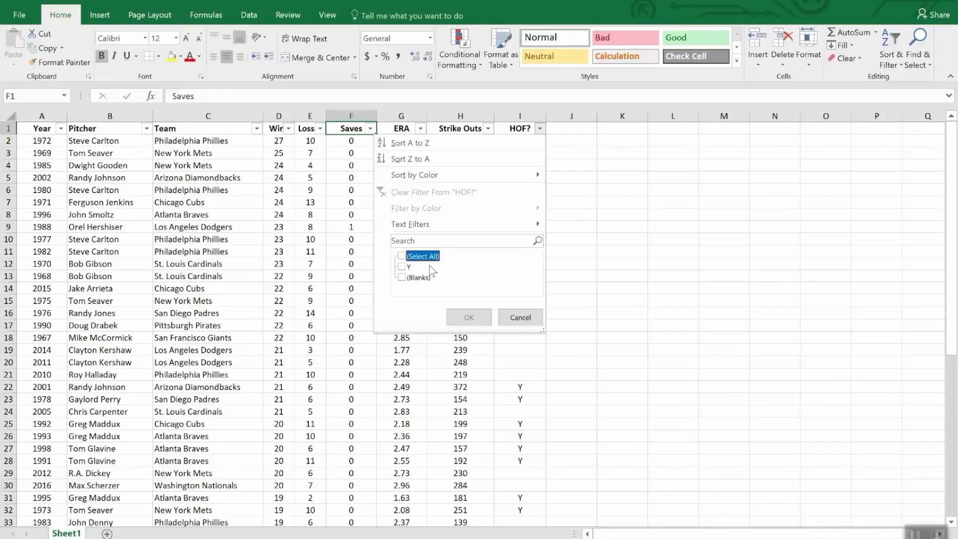
pyautogui.click(405, 267)
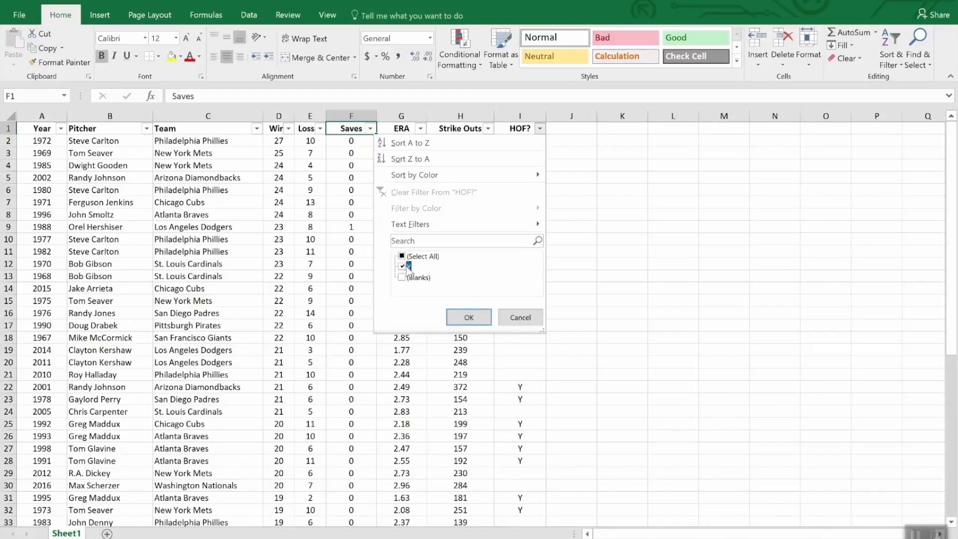
pyautogui.click(469, 318)
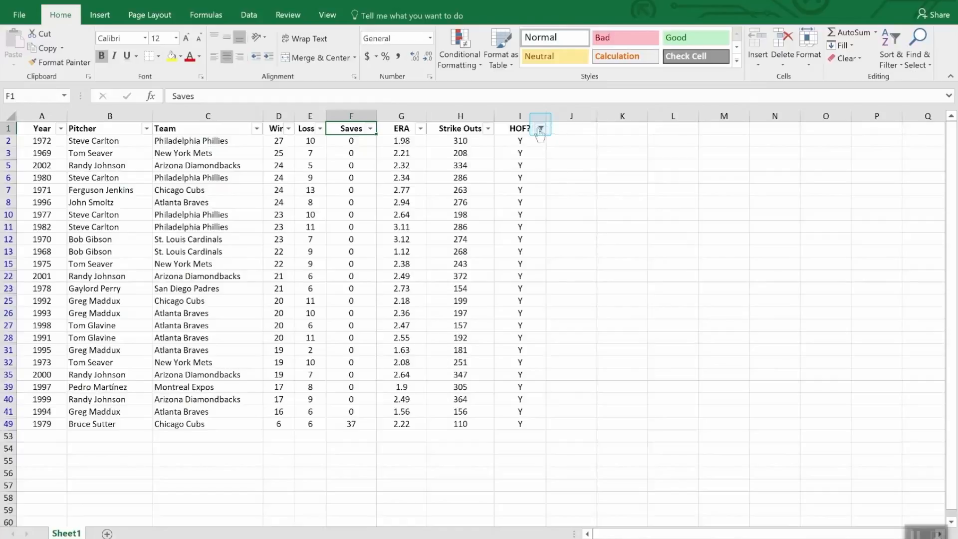
# Step: Sort the filtered pitcher table by Strike Outs from largest to smallest
pyautogui.moveTo(540, 133)
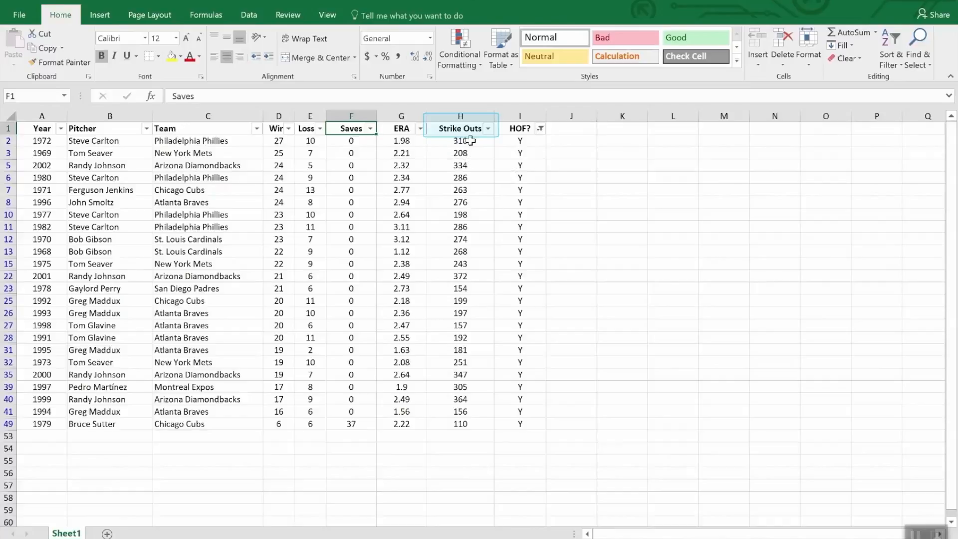
pyautogui.click(489, 129)
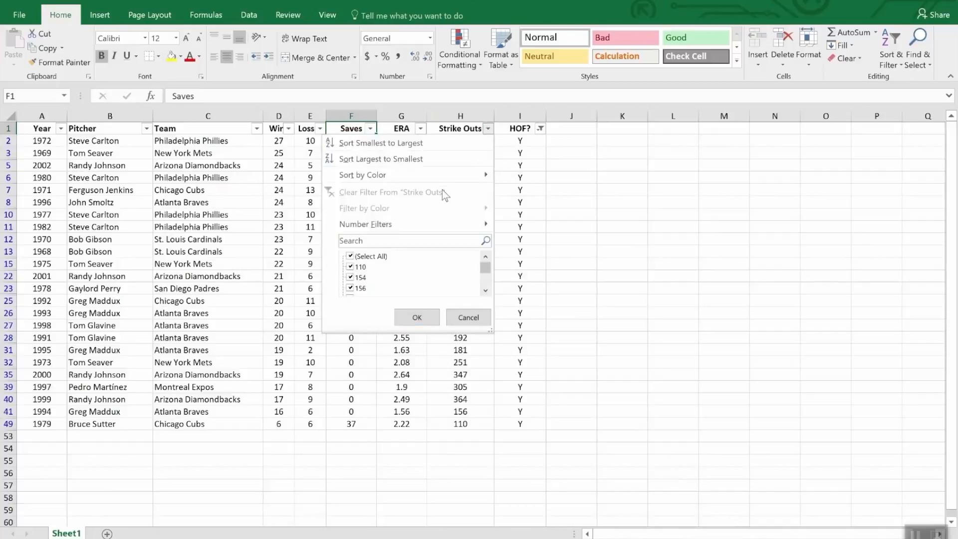
pyautogui.click(431, 160)
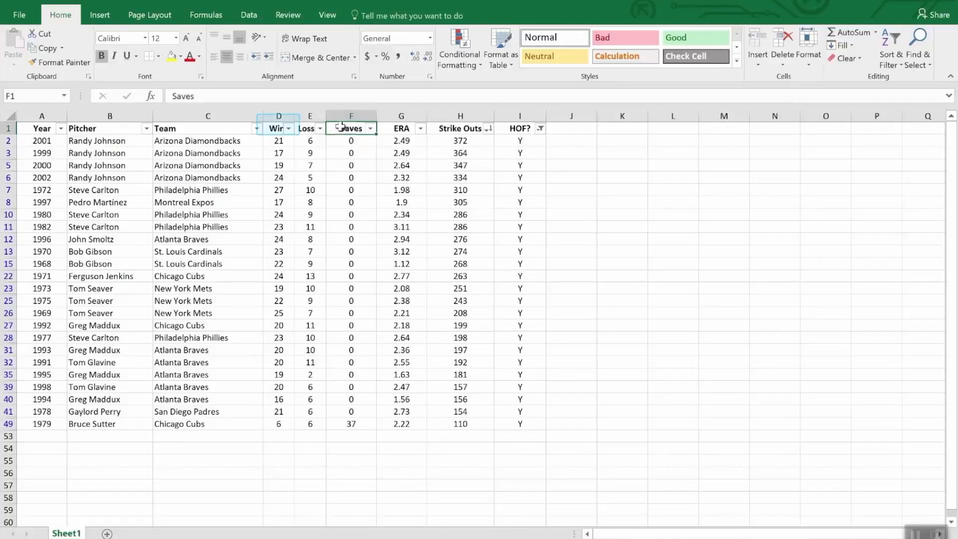
# Step: Apply a number filter to the Wins column so only rows with fewer than 20 wins show
pyautogui.click(288, 129)
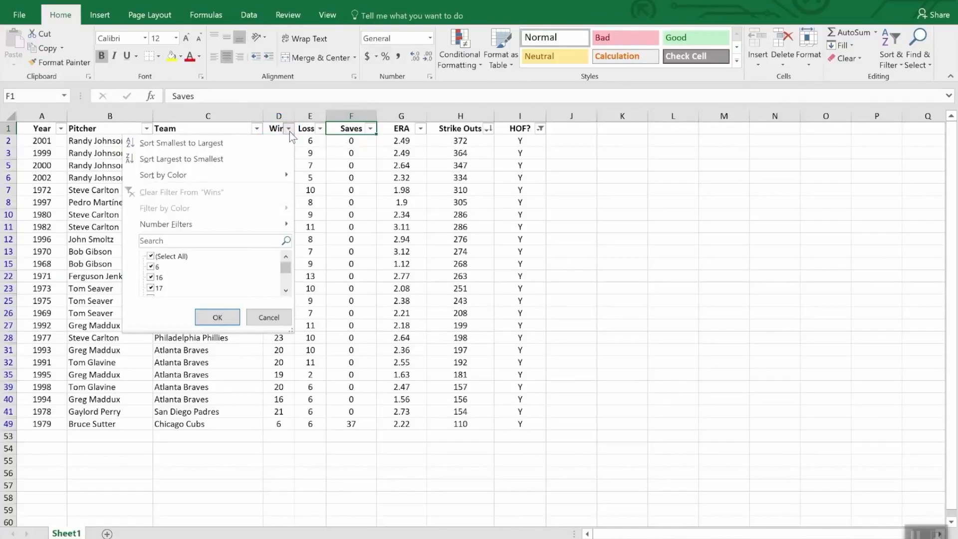
pyautogui.moveTo(257, 223)
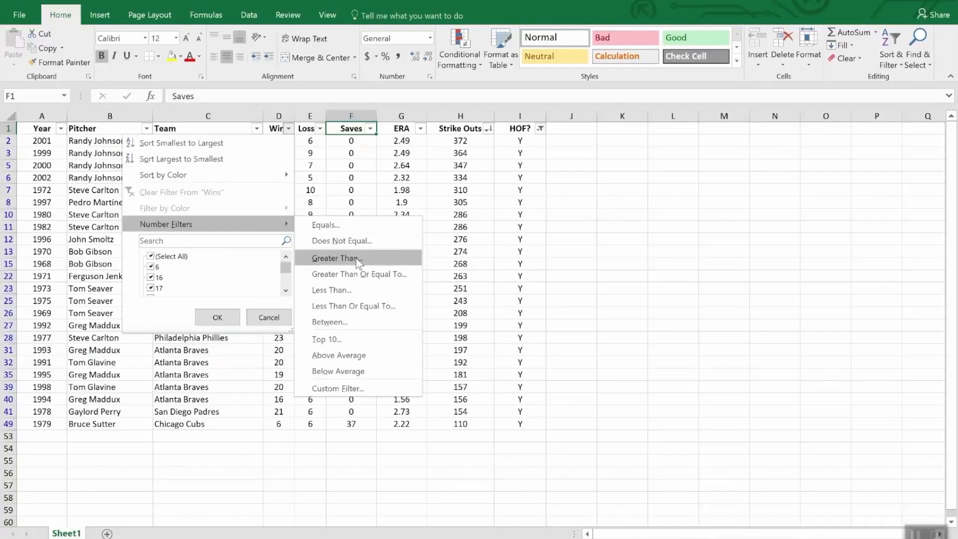
pyautogui.click(357, 293)
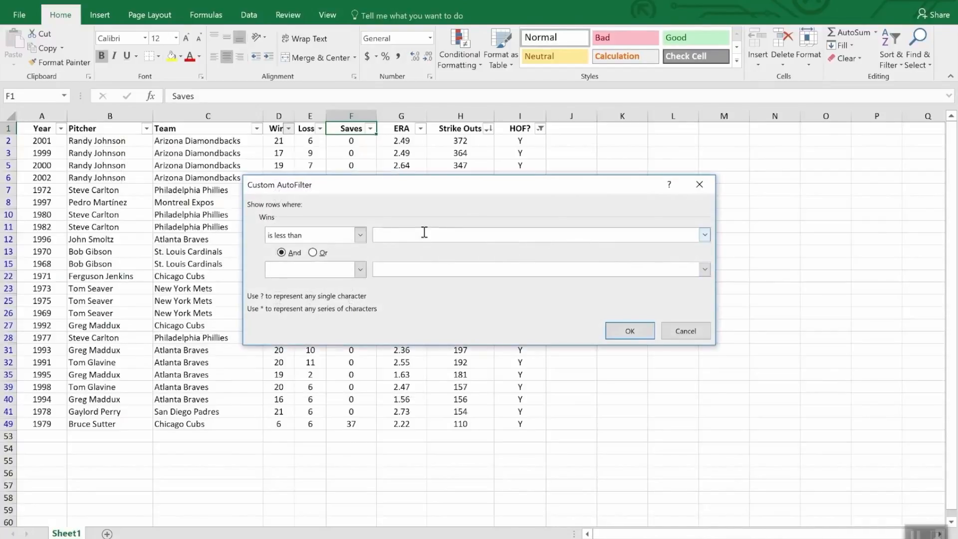
pyautogui.write('20')
pyautogui.click(643, 332)
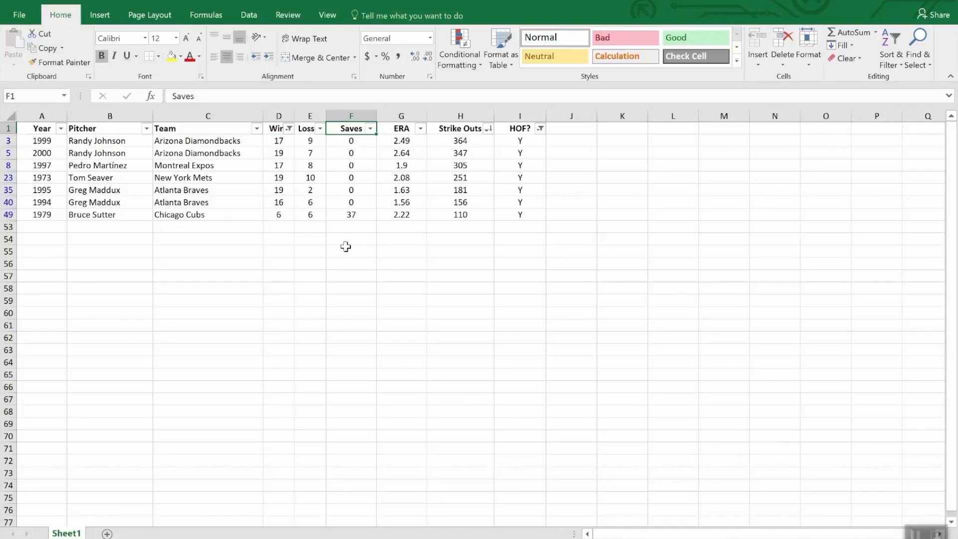
# Step: Use AutoSum in cell H53 to subtotal the filtered Strike Outs values over H2:H52
pyautogui.click(456, 228)
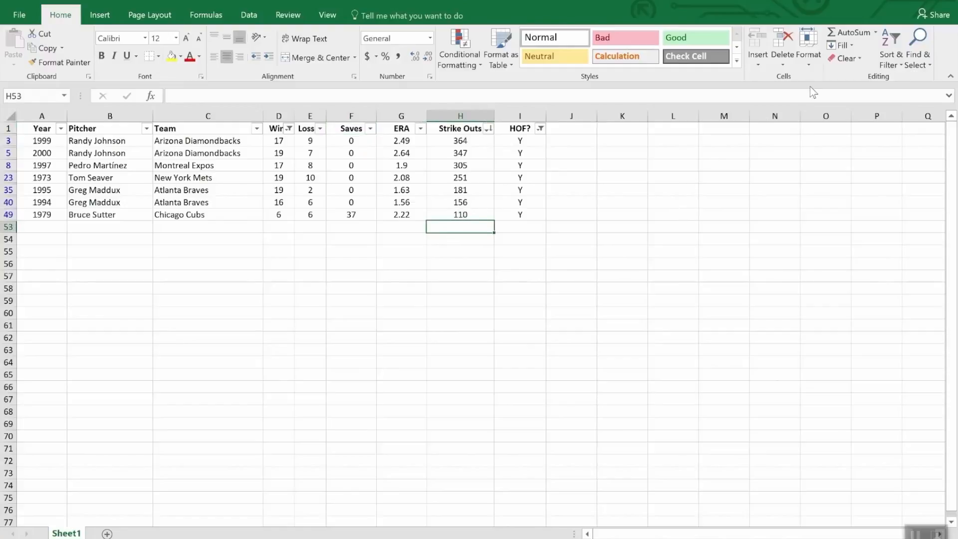
pyautogui.click(852, 34)
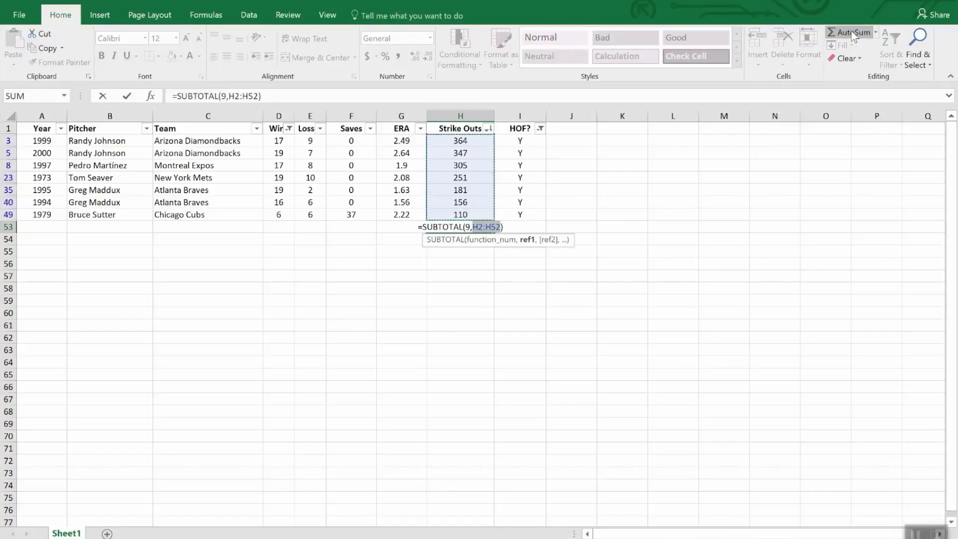
pyautogui.press('Return')
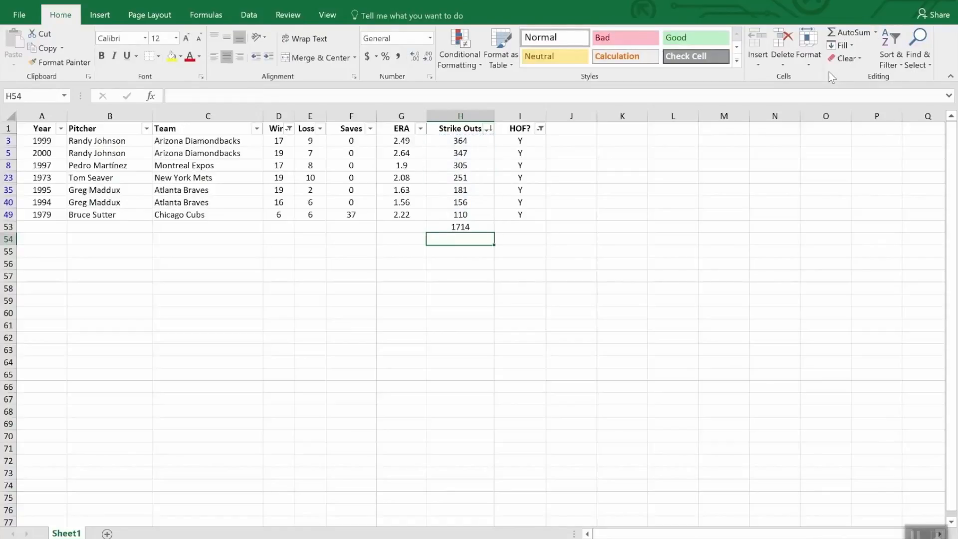
# Step: Clear the filters from the HOF? and Wins columns and check the Strike Outs subtotal in cell H53
pyautogui.click(541, 129)
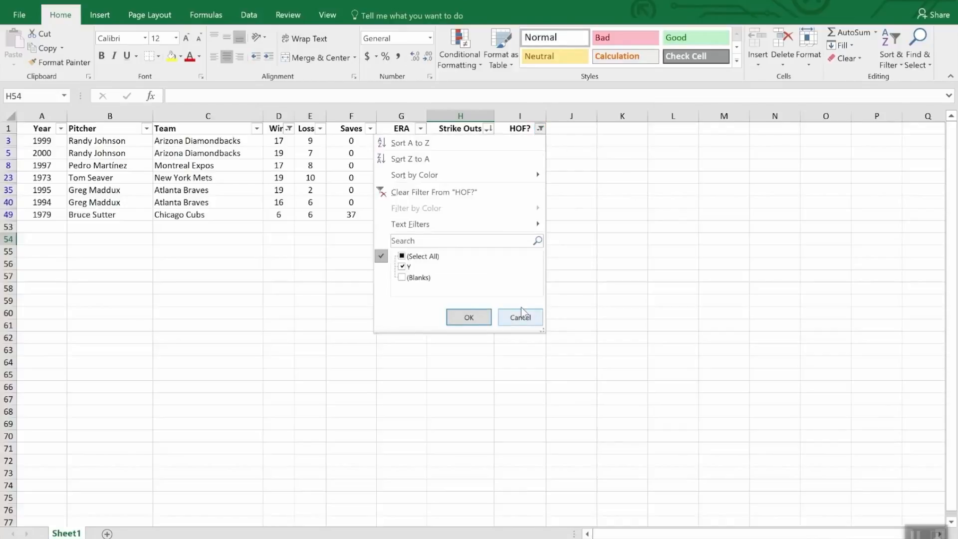
pyautogui.click(458, 190)
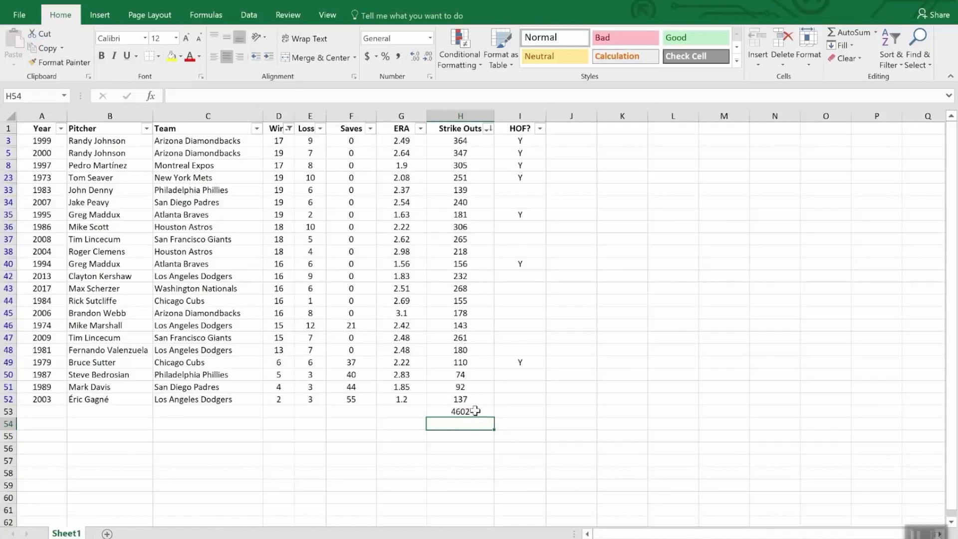
pyautogui.click(290, 130)
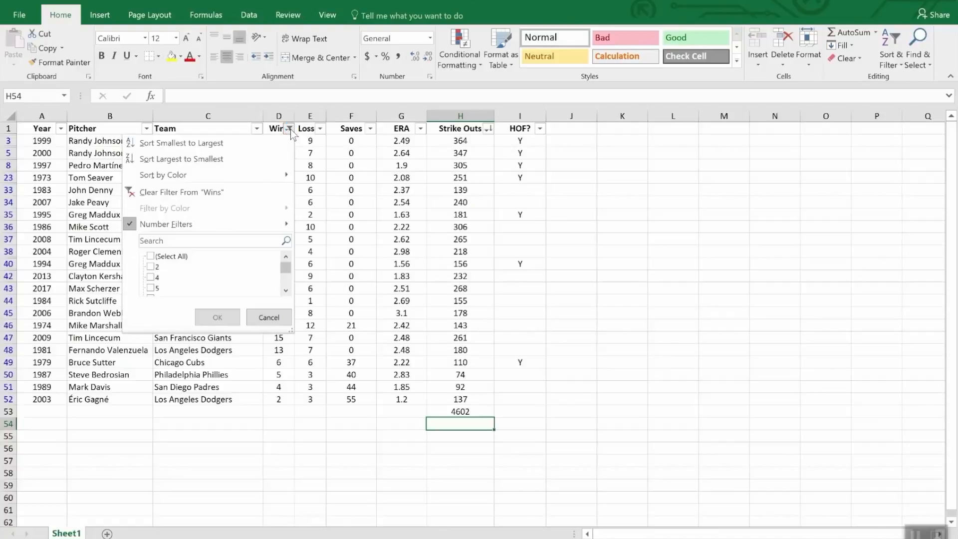
pyautogui.click(204, 196)
pyautogui.scroll(-3, 523, 345)
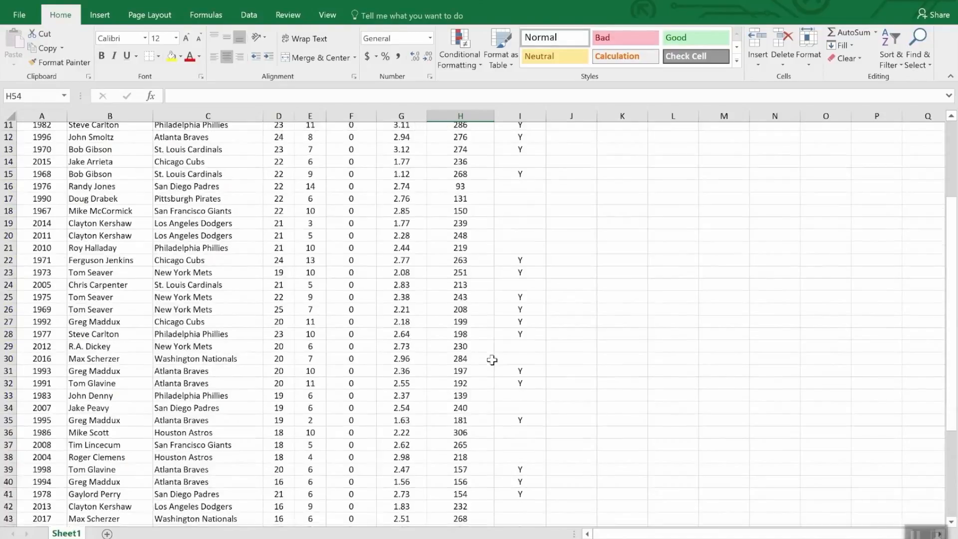
pyautogui.scroll(-9, 492, 360)
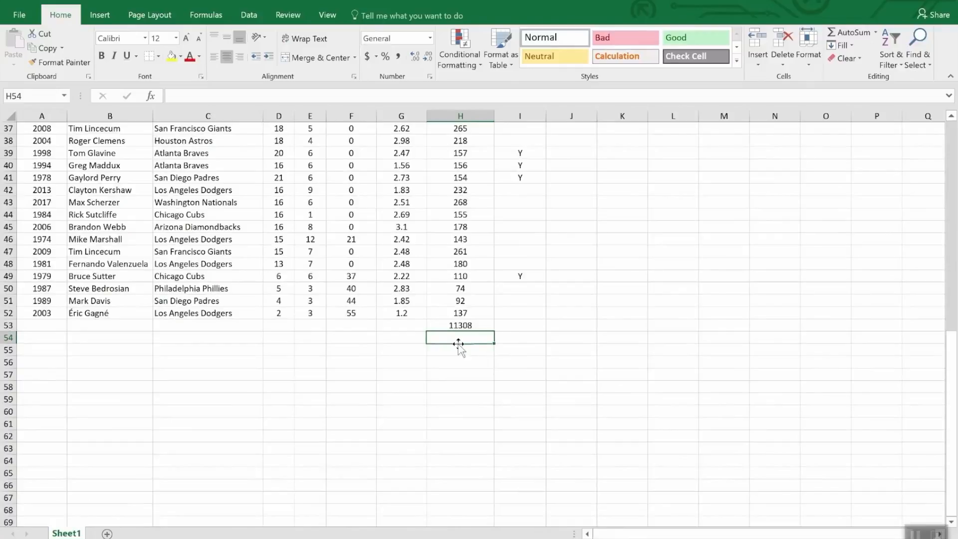
pyautogui.click(483, 325)
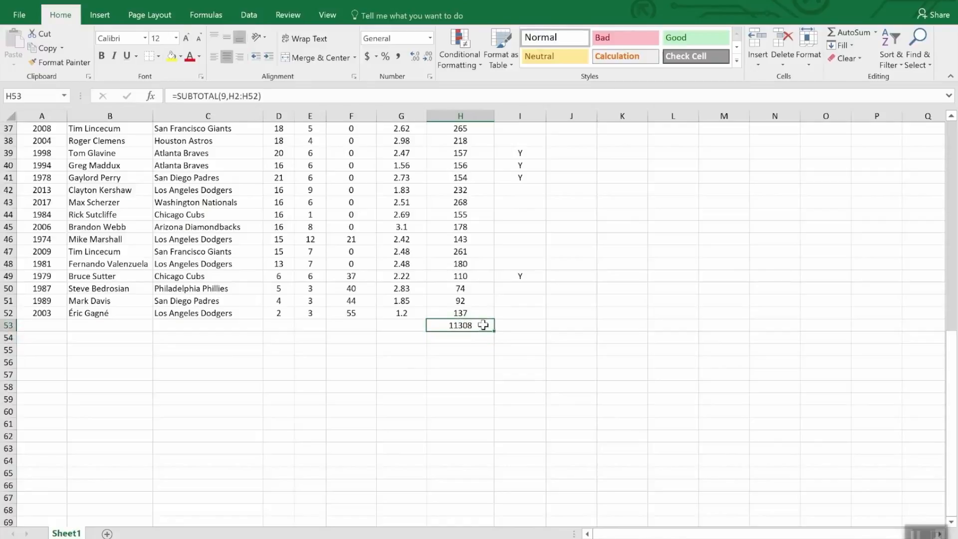
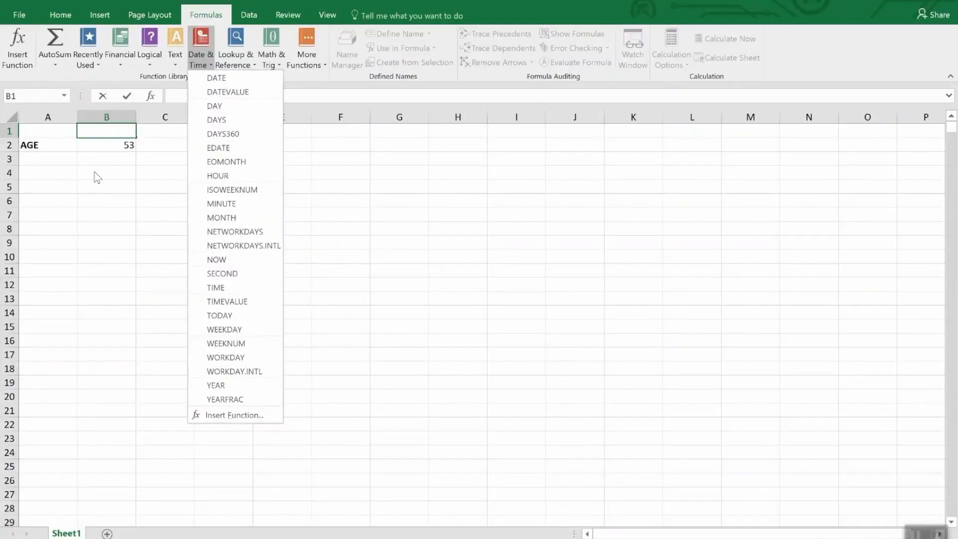
# Step: Examine the AGE formula in cell B2 and the Date and Time number formats available for the cell
pyautogui.click(97, 142)
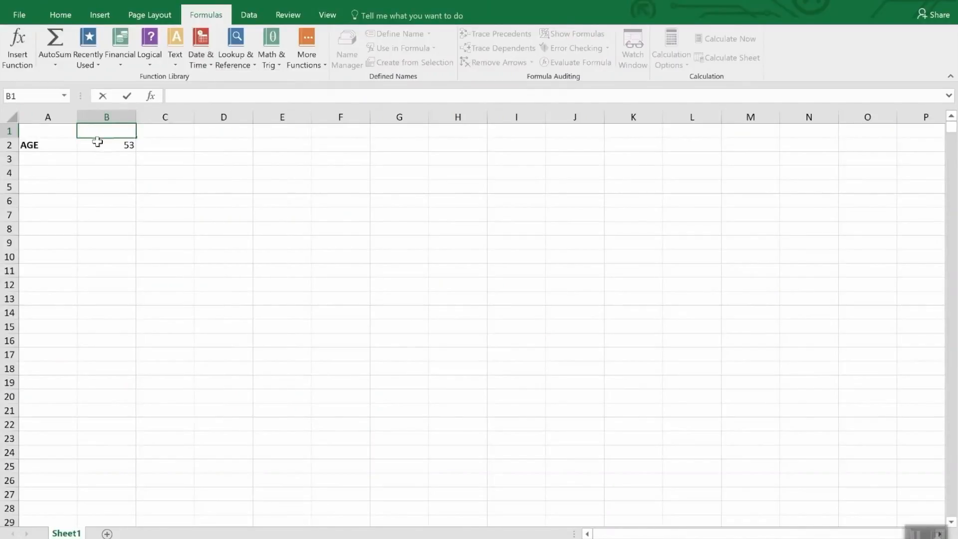
pyautogui.click(97, 144)
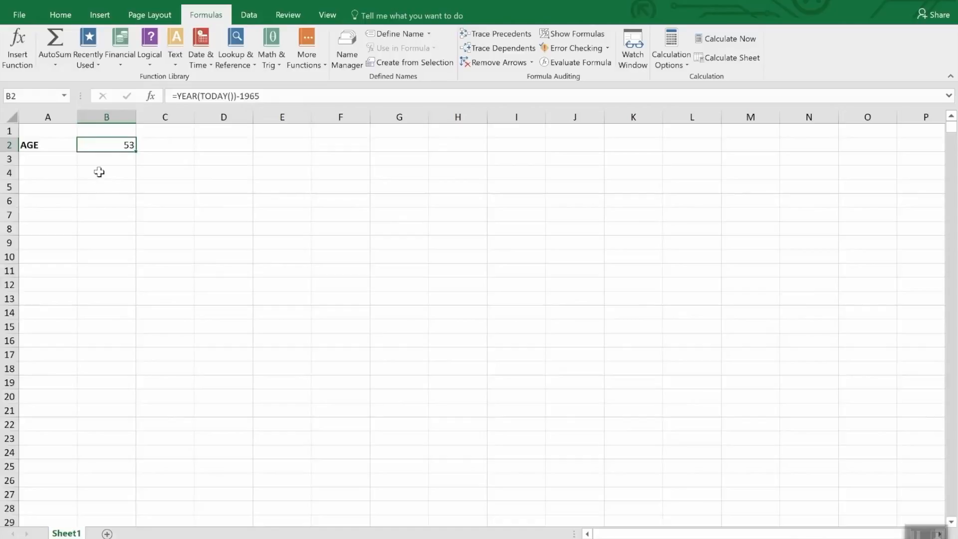
pyautogui.click(59, 16)
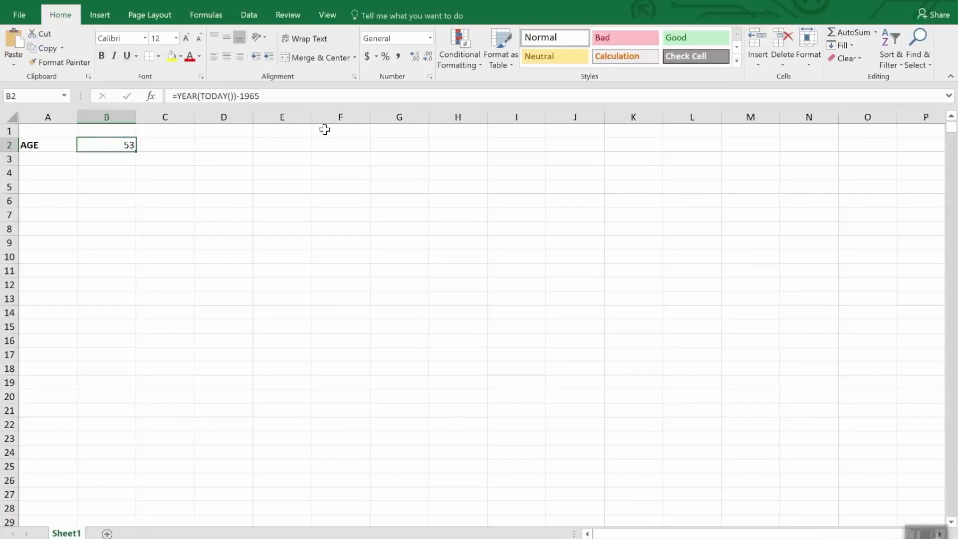
pyautogui.click(430, 37)
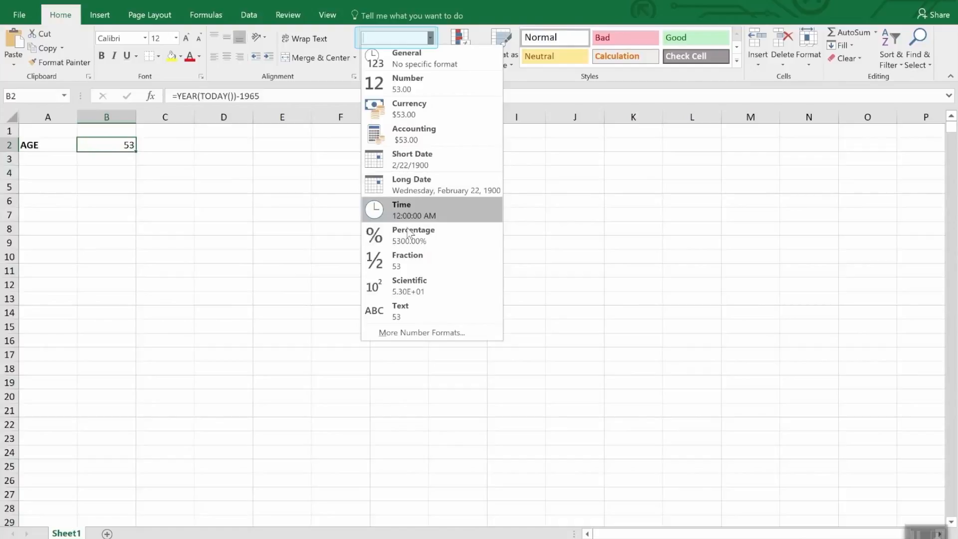
pyautogui.click(408, 333)
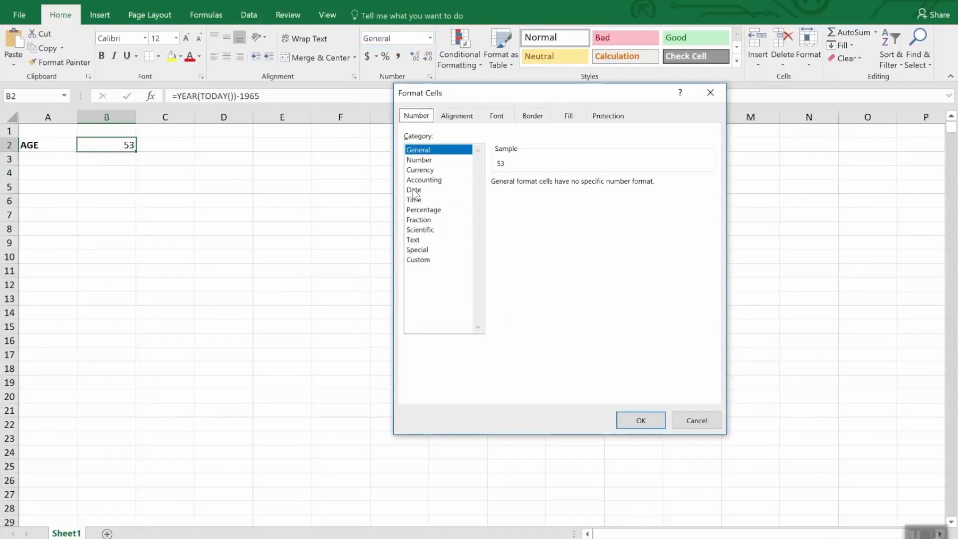
pyautogui.click(414, 191)
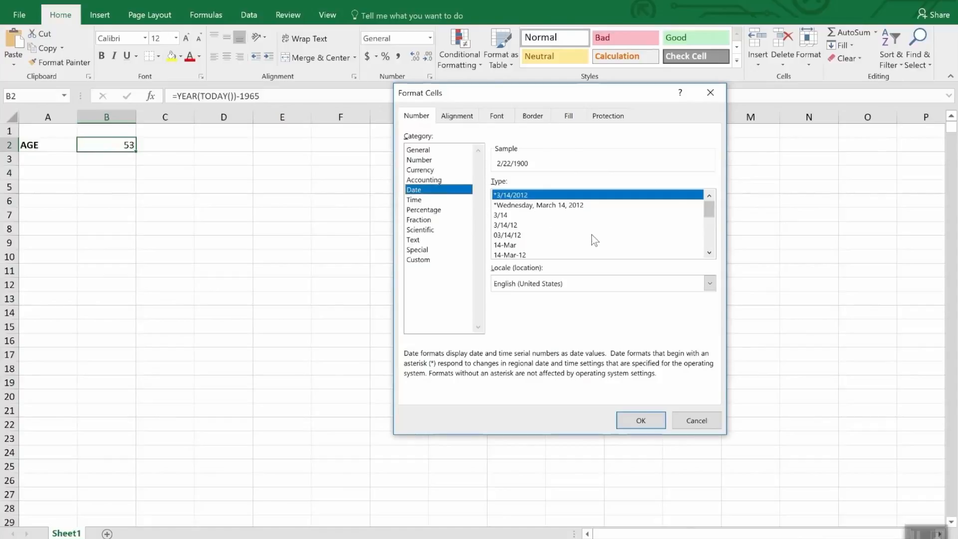
pyautogui.moveTo(711, 212)
pyautogui.mouseDown()
pyautogui.moveTo(721, 245)
pyautogui.moveTo(714, 223)
pyautogui.mouseUp()
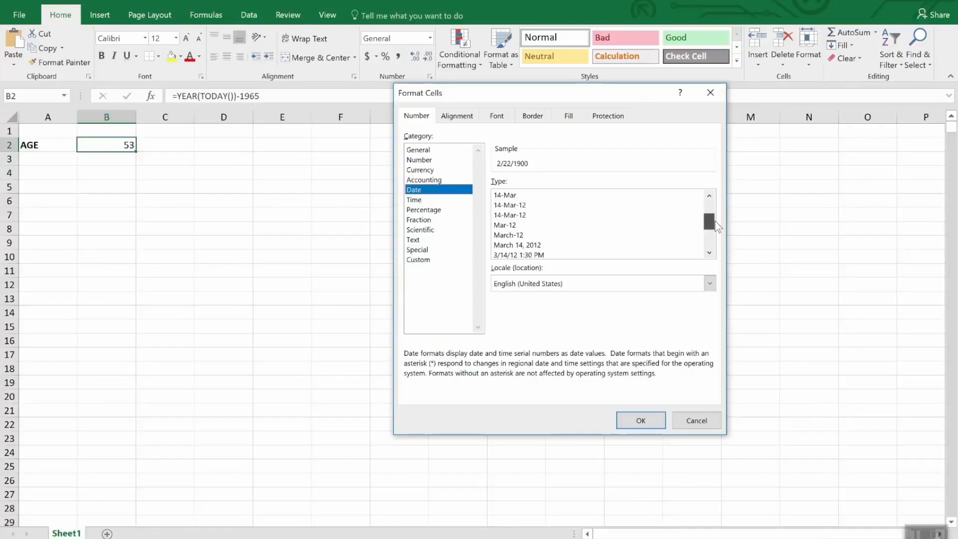
pyautogui.moveTo(715, 221); pyautogui.dragTo(717, 231)
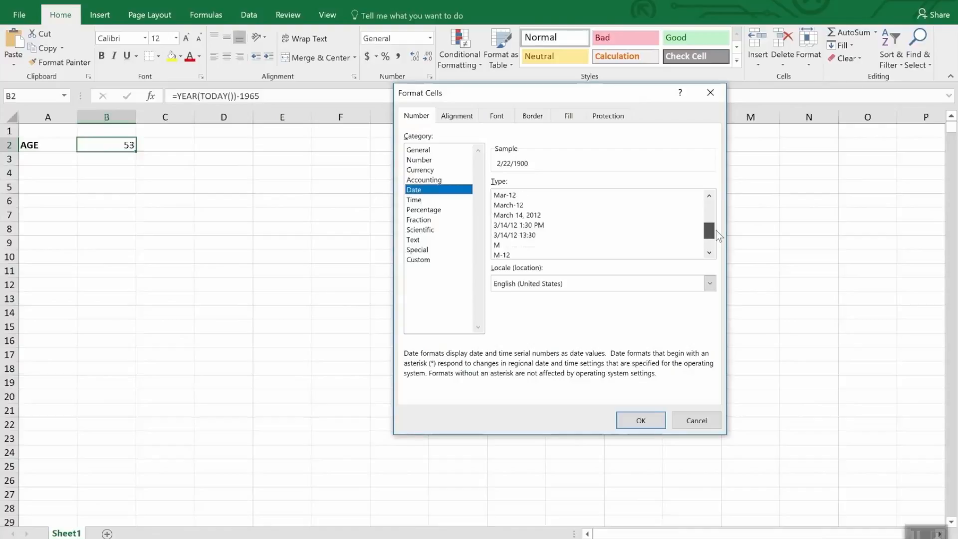
pyautogui.click(421, 201)
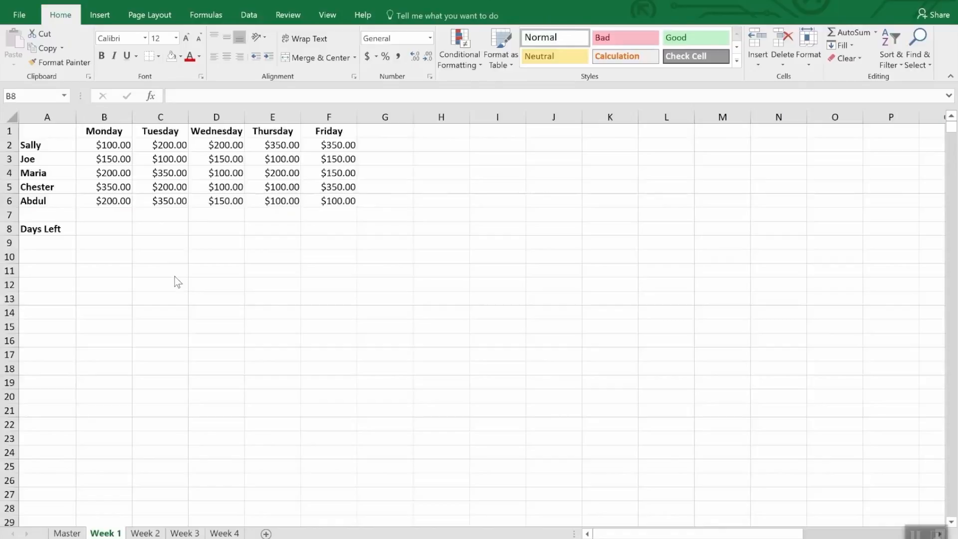
# Step: Replace the Monday header in cell B1 of the Week 1 sheet with the date 4/2/2018
pyautogui.click(114, 131)
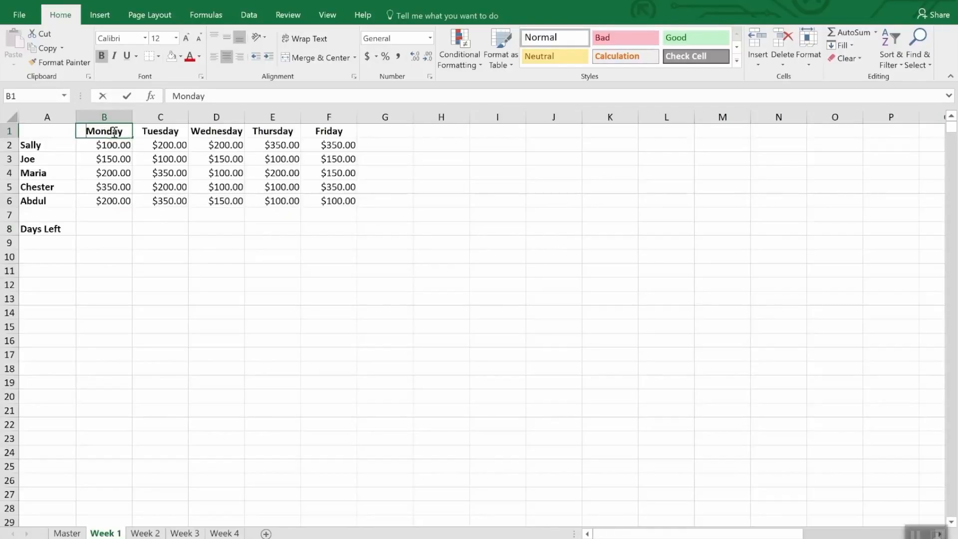
pyautogui.write('4/2/')
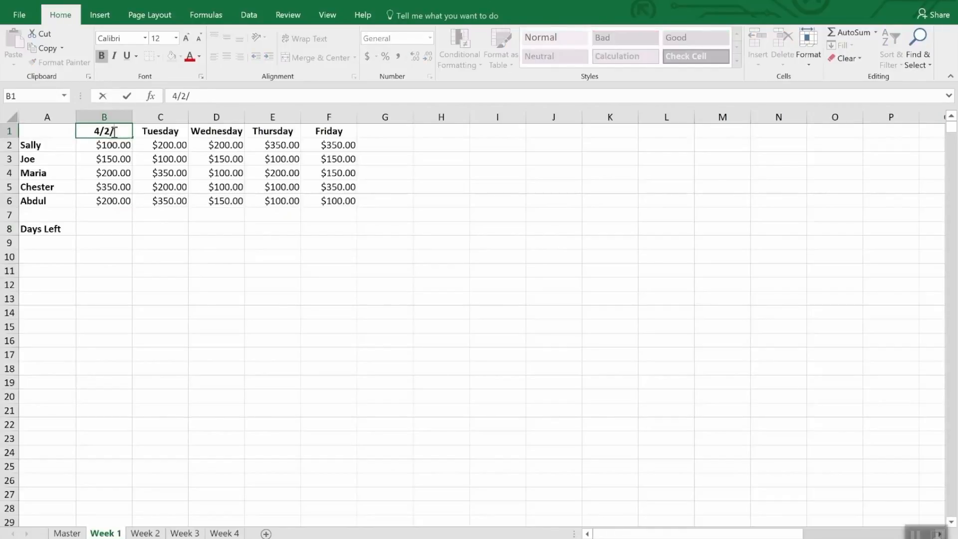
pyautogui.write('2018')
pyautogui.press('Return')
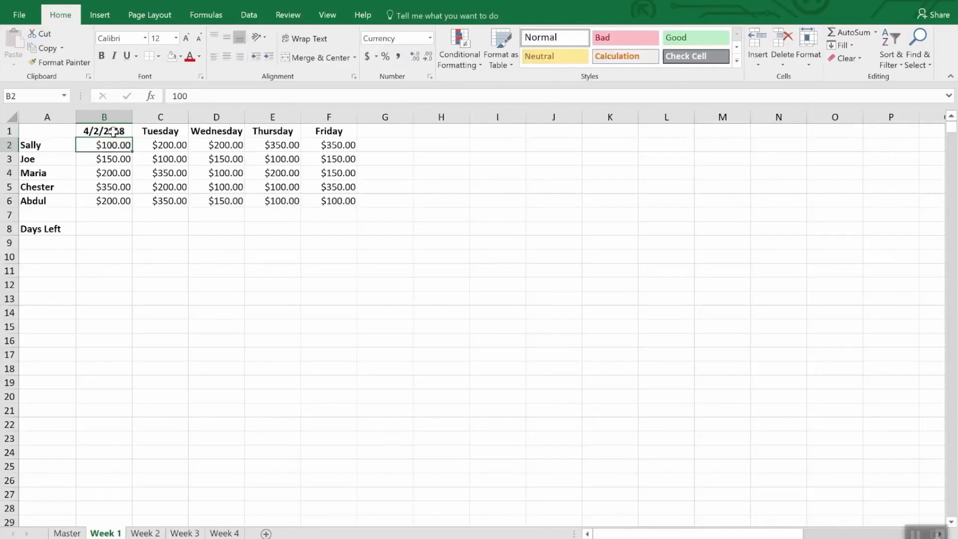
# Step: Replace the Tuesday header in cell C1 with the formula =B1+1
pyautogui.press('Up')
pyautogui.press('Right')
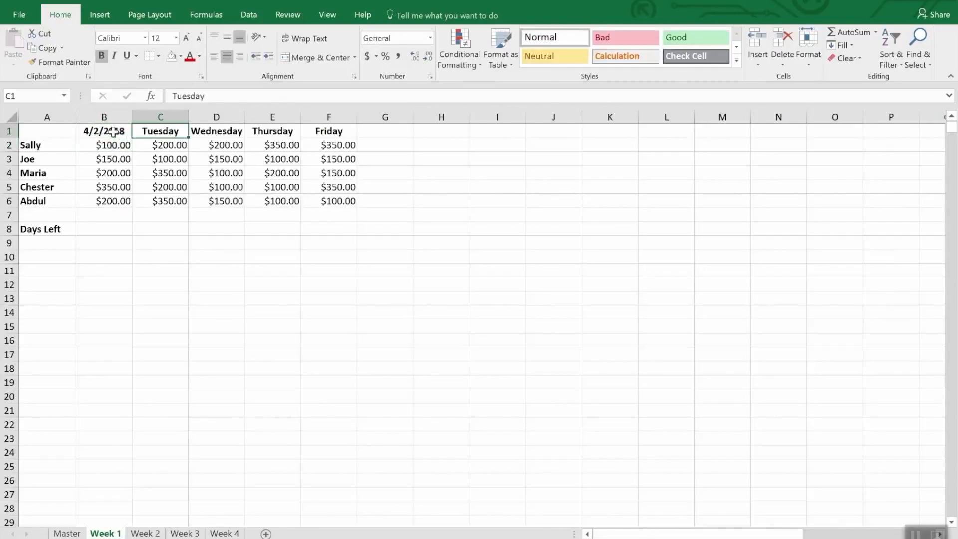
pyautogui.write('=b')
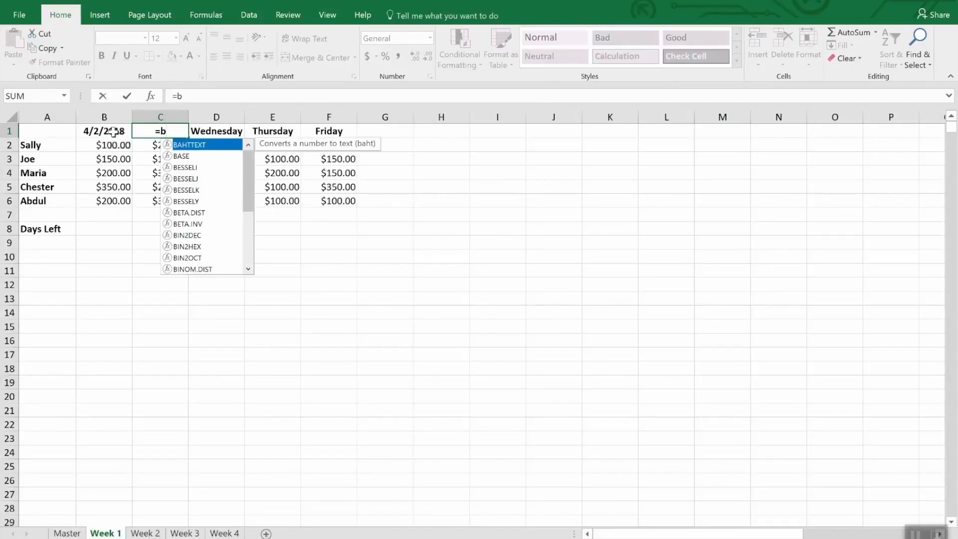
pyautogui.write('2')
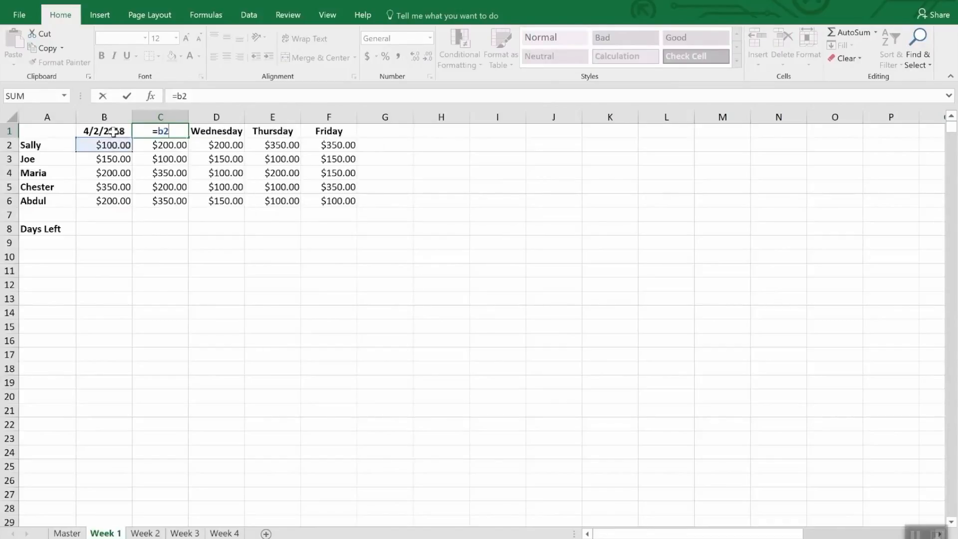
pyautogui.press('BackSpace')
pyautogui.write('1')
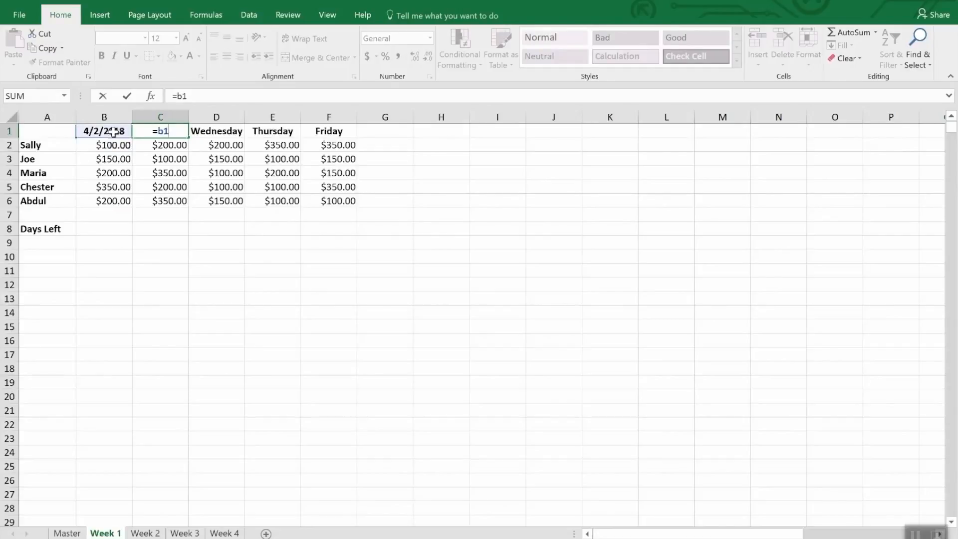
pyautogui.write('+1')
pyautogui.press('Return')
pyautogui.press('Up')
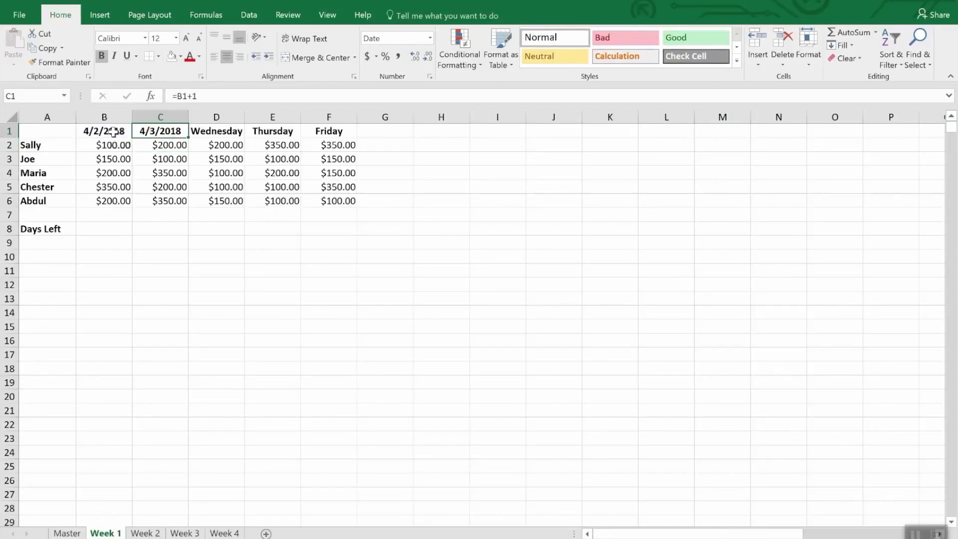
# Step: Copy the date formula from C1 into D1, E1 and F1, replacing the Wednesday to Friday headers
pyautogui.hotkey('ctrl', 'c')
pyautogui.press('Right')
pyautogui.hotkey('ctrl', 'v')
pyautogui.press('Right')
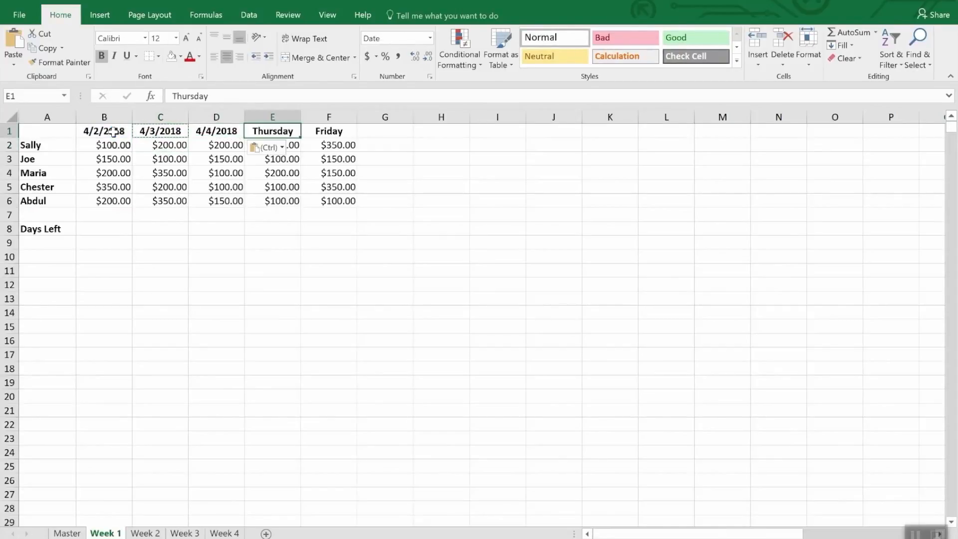
pyautogui.hotkey('ctrl', 'v')
pyautogui.press('Right')
pyautogui.hotkey('ctrl', 'v')
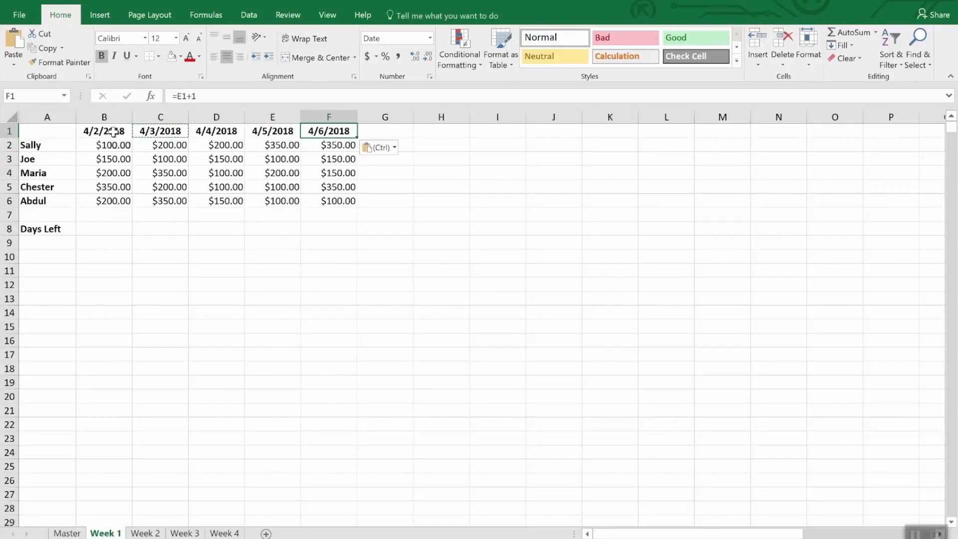
# Step: Paste the copied next-day date formula over the weekday headers in B1:F1 of the Week 2 sheet
pyautogui.moveTo(82, 131); pyautogui.dragTo(319, 131)
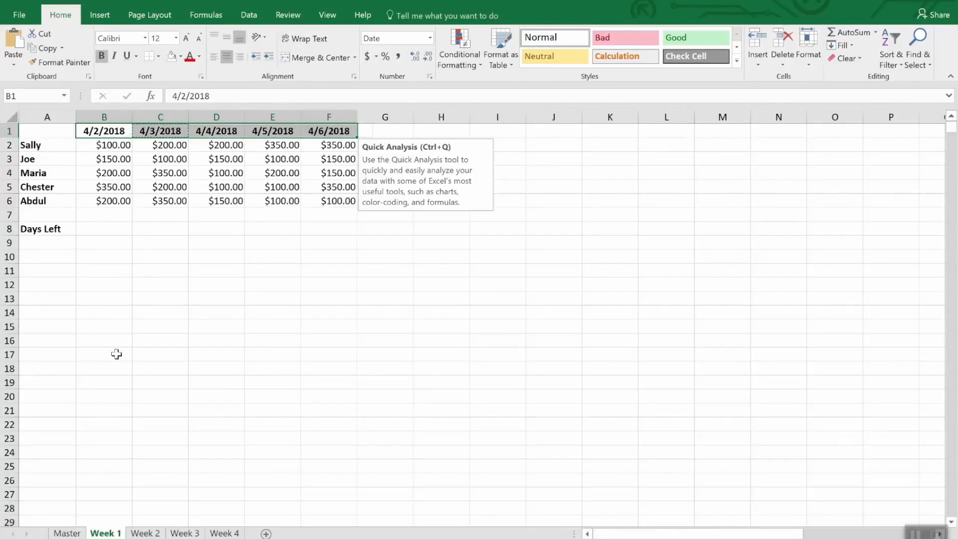
pyautogui.click(145, 533)
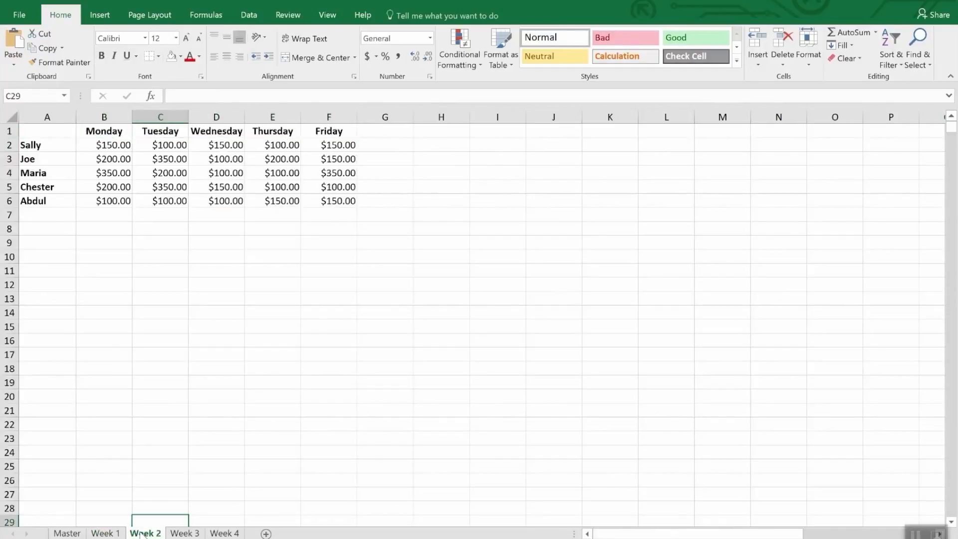
pyautogui.moveTo(96, 131); pyautogui.dragTo(310, 133)
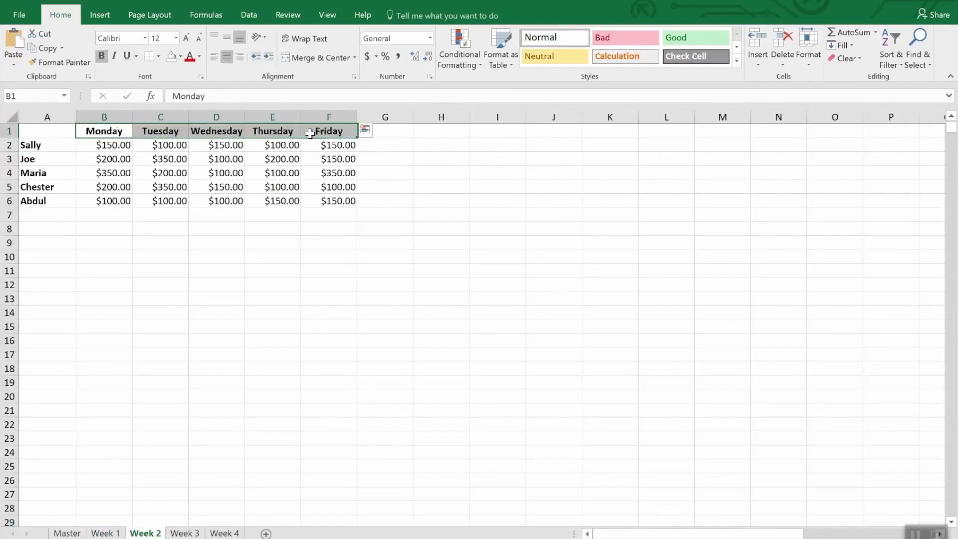
pyautogui.write('1/1/1900\t1/2/1900\t1/3/1900\t1/4/1900\t1/5/1900')
# Step: Enter 4/9/2018 as the starting date in cell B1 of the Week 2 sheet
pyautogui.click(106, 132)
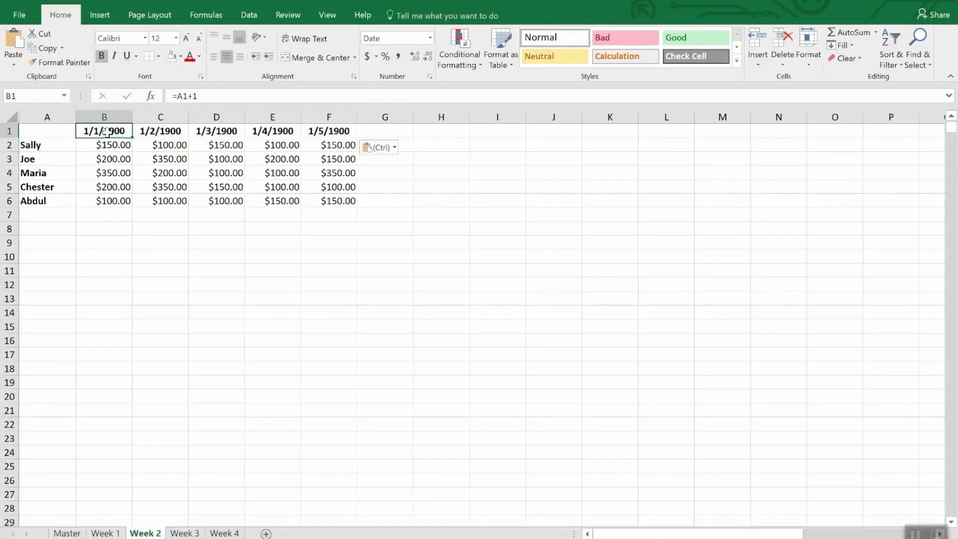
pyautogui.write('4/')
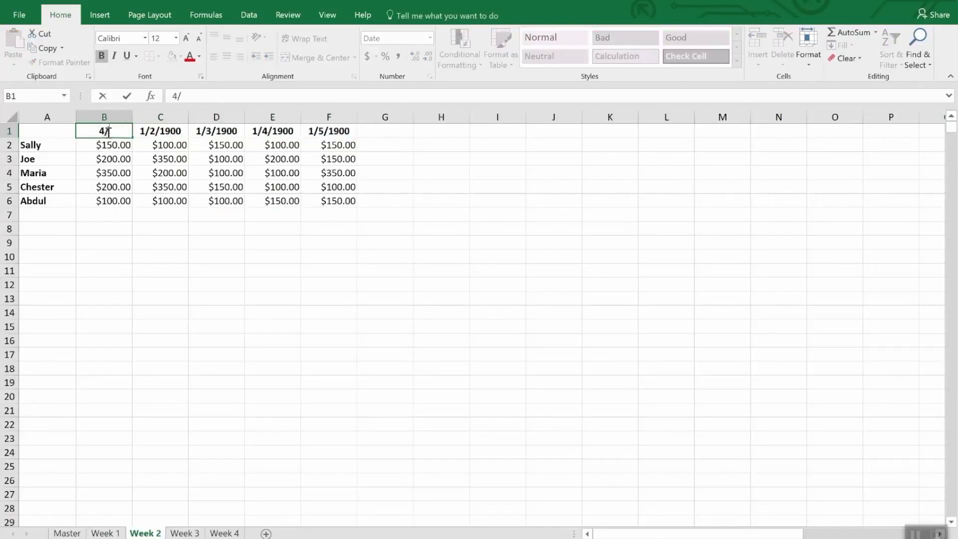
pyautogui.write('9/20')
pyautogui.write('18')
pyautogui.press('Return')
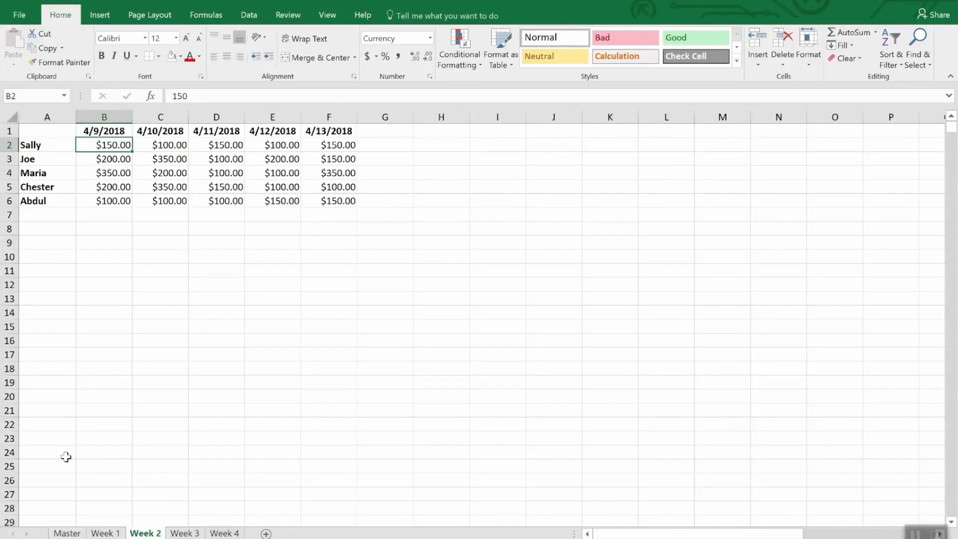
# Step: On the Week 1 sheet, enter =Date(2018,4,30)-today() in cell B8 next to Days Left
pyautogui.click(103, 533)
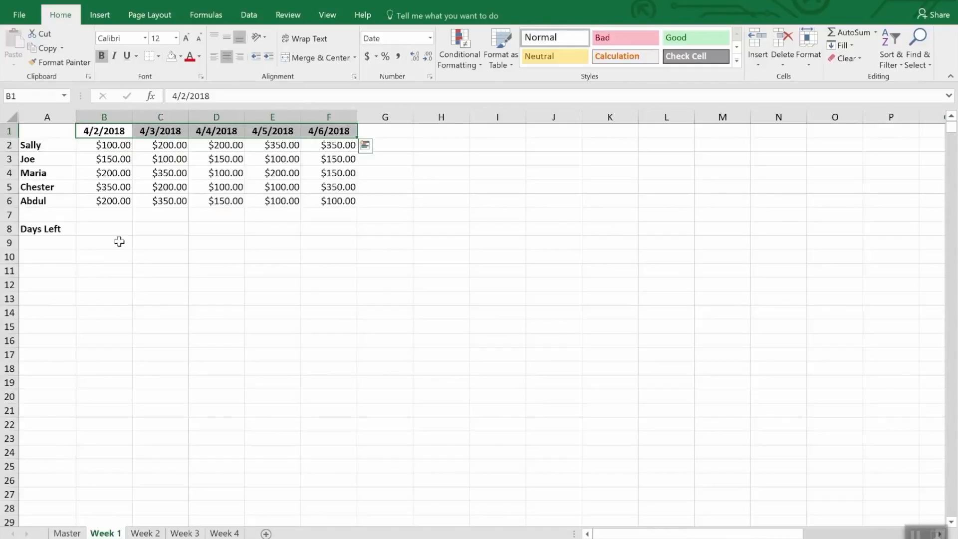
pyautogui.click(103, 230)
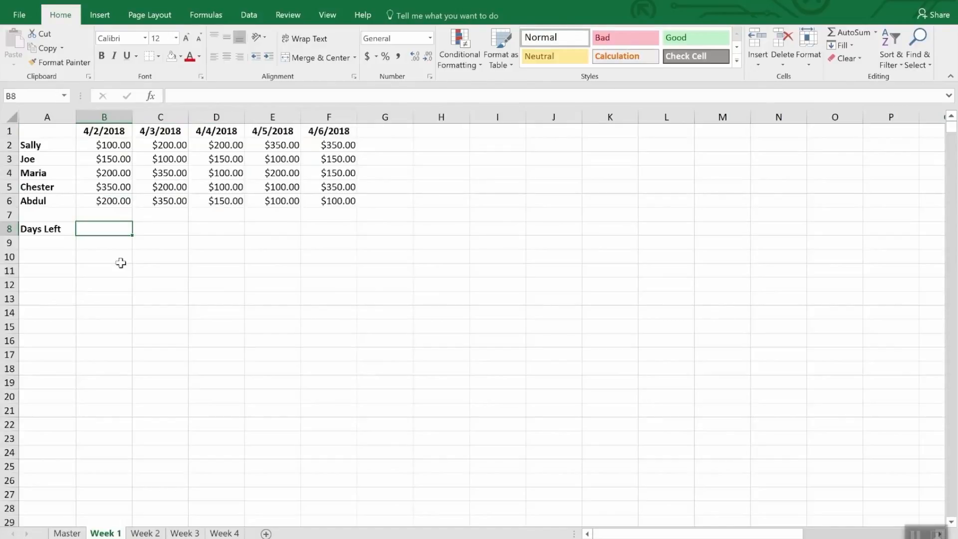
pyautogui.write('=')
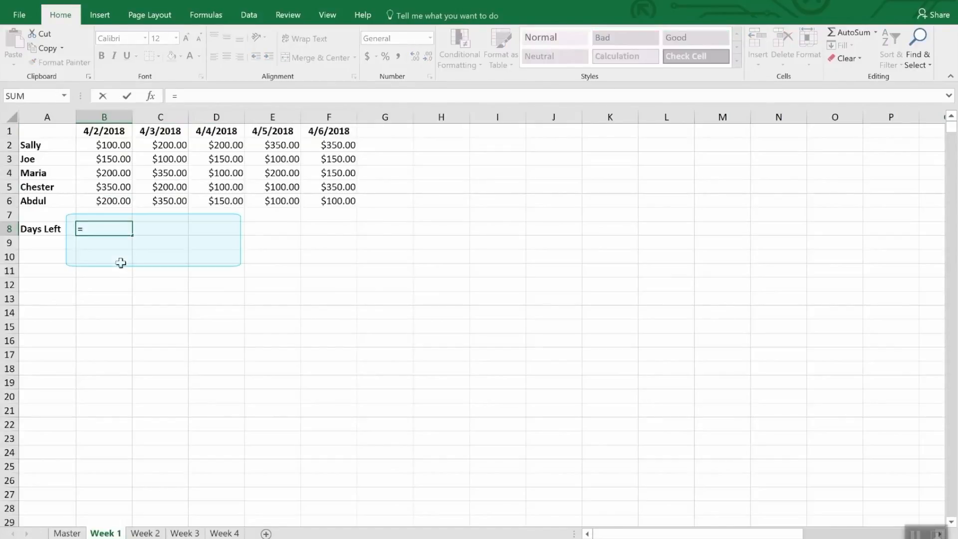
pyautogui.write('Dat')
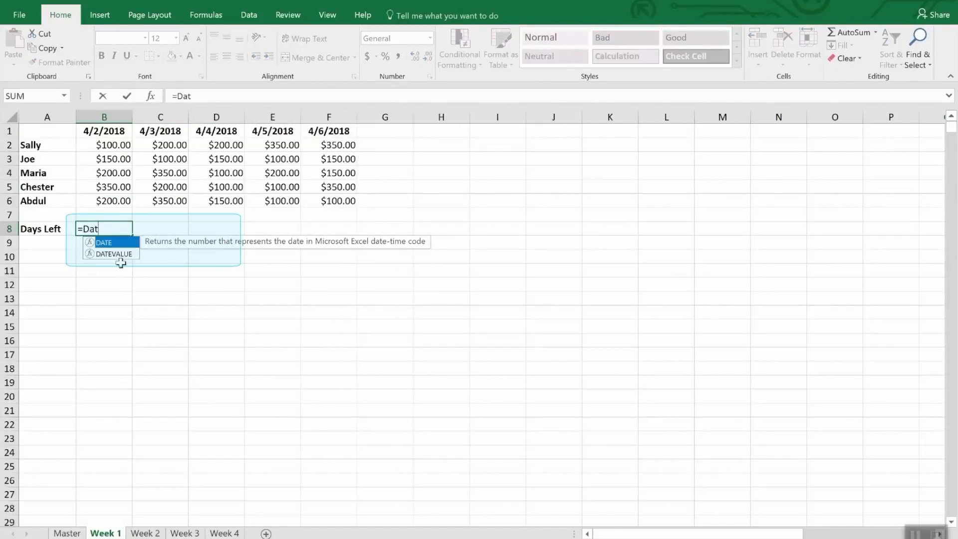
pyautogui.write('e(')
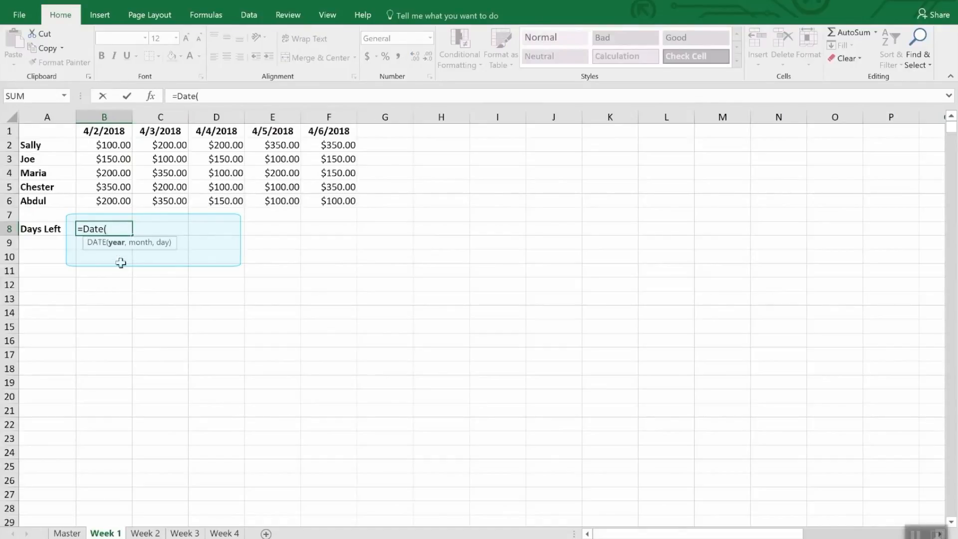
pyautogui.write('2018,4,')
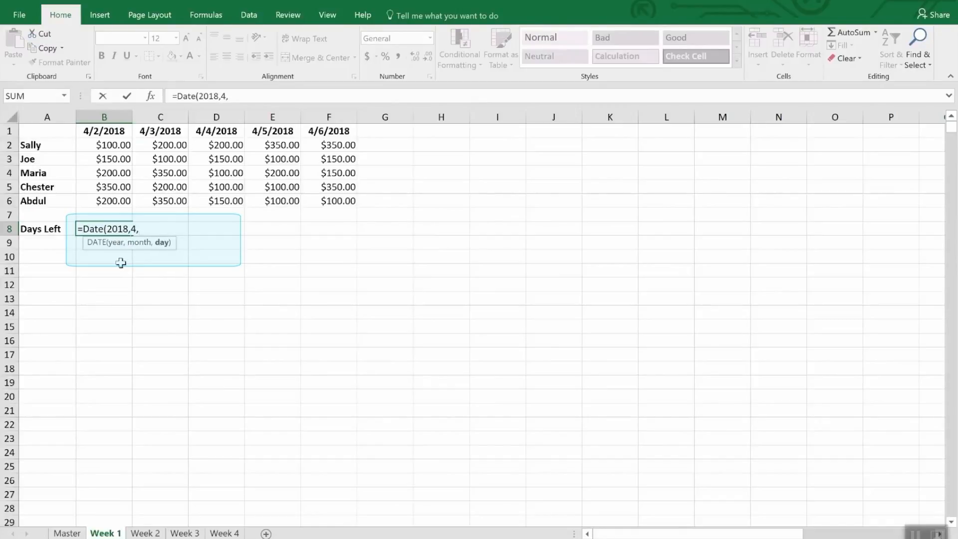
pyautogui.write('30)')
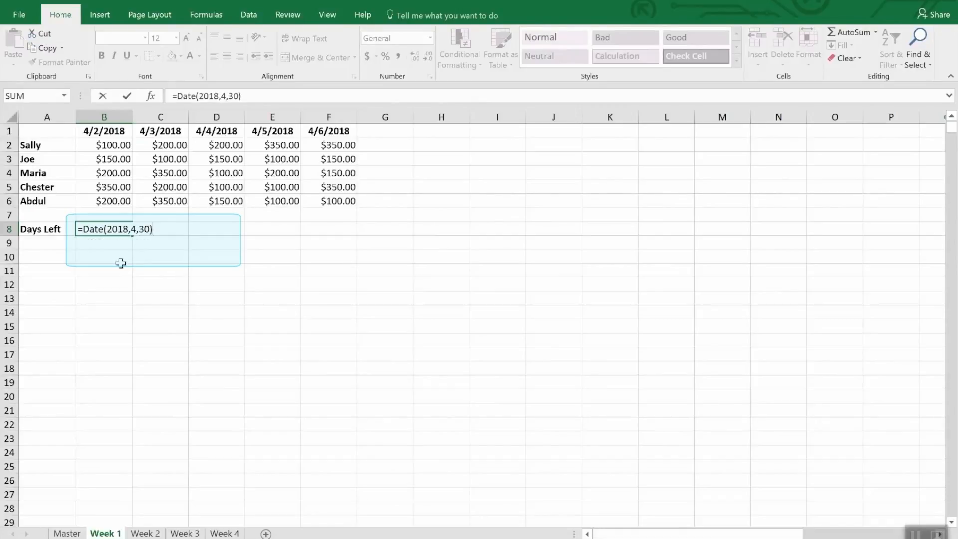
pyautogui.write('-tod')
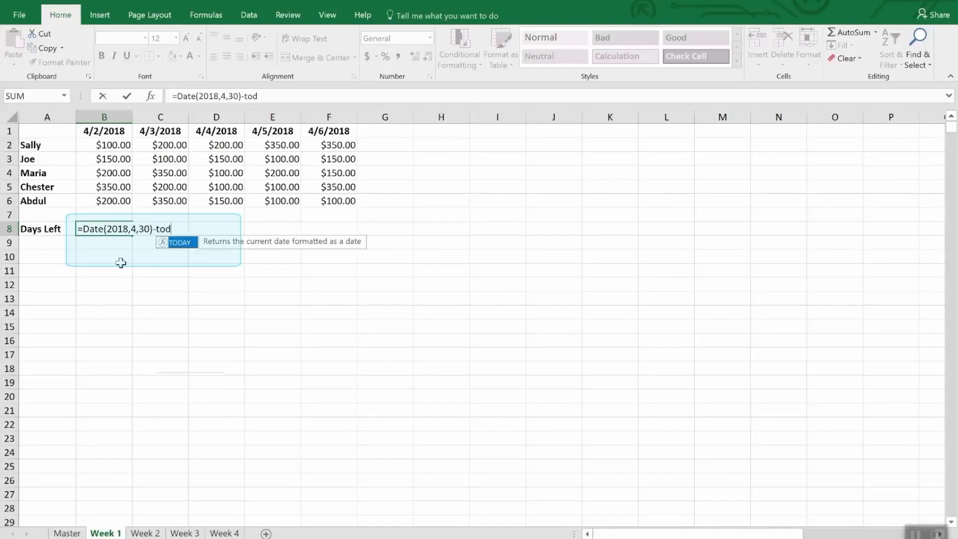
pyautogui.write('ay()')
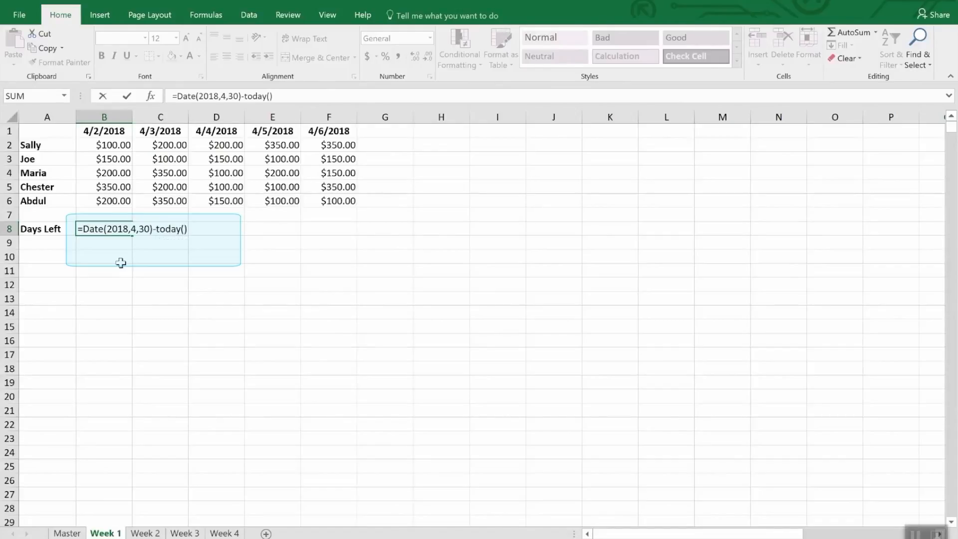
pyautogui.press('Return')
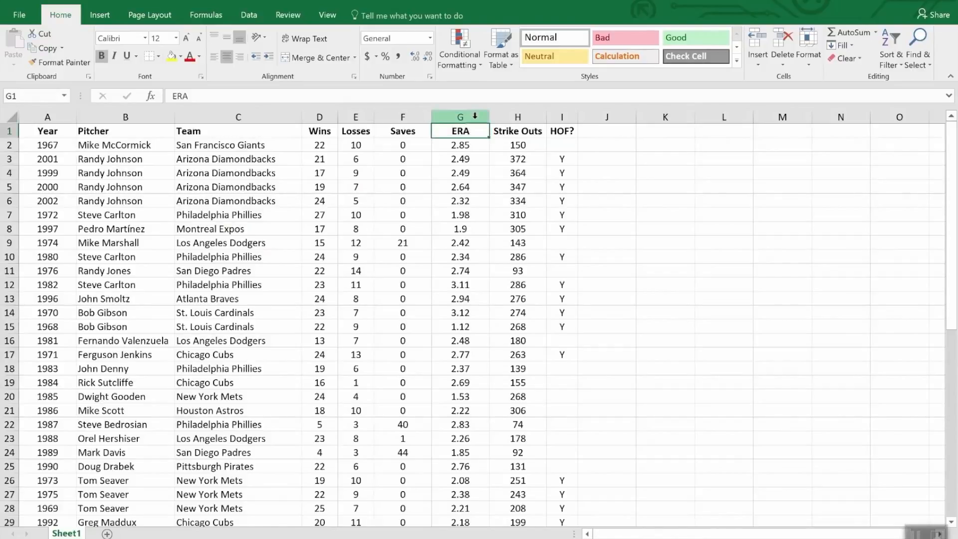
# Step: Highlight values less than 2.00 in the ERA column with Light Red Fill with Dark Red Text, and check the whole column
pyautogui.click(456, 117)
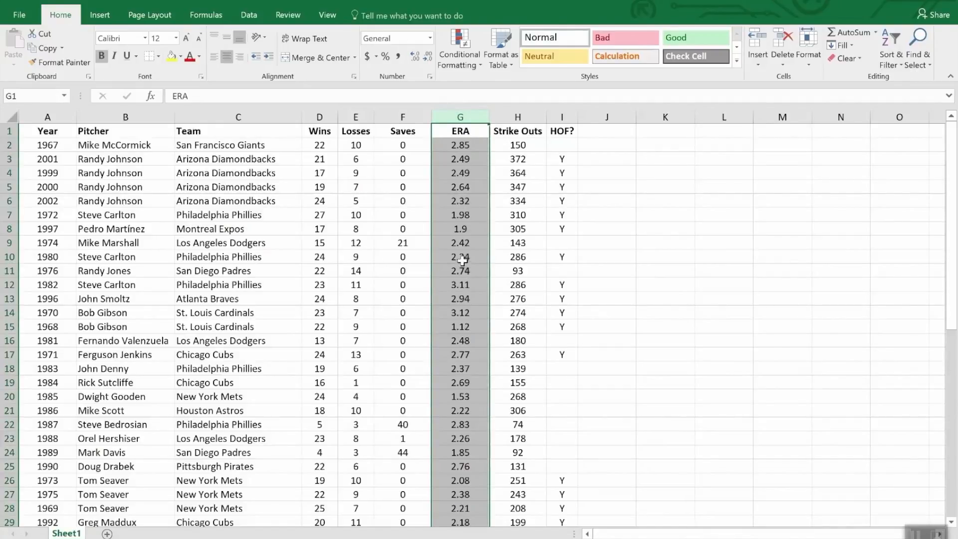
pyautogui.click(458, 38)
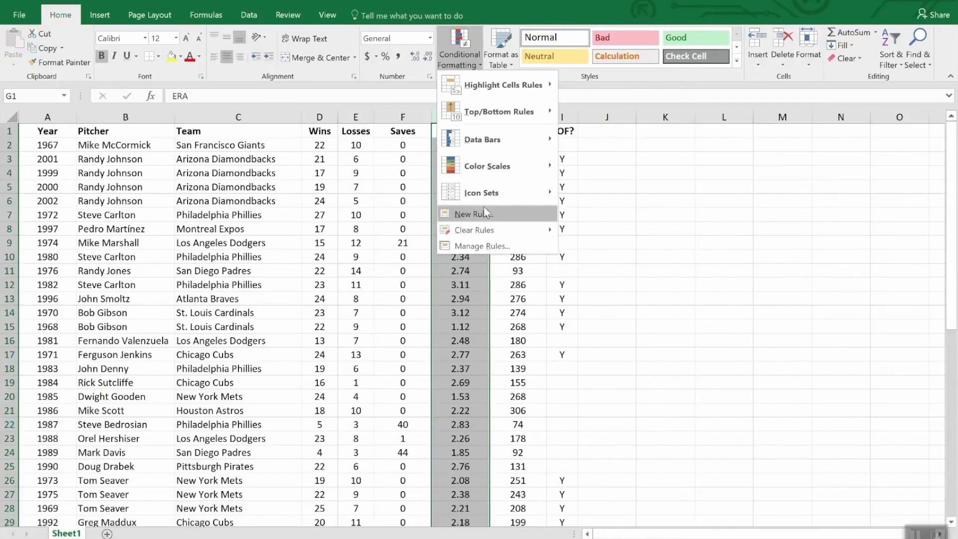
pyautogui.moveTo(482, 141)
pyautogui.moveTo(485, 87)
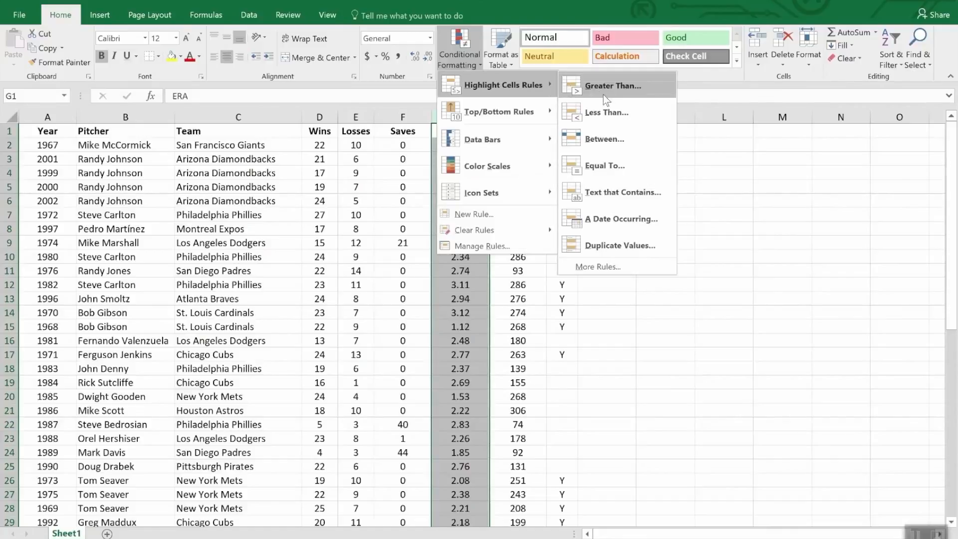
pyautogui.click(620, 113)
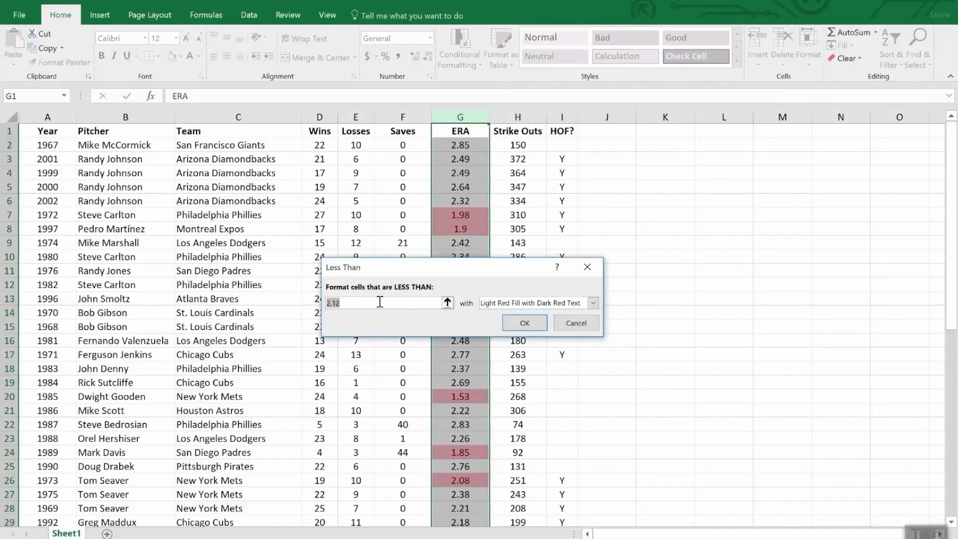
pyautogui.write('2.0')
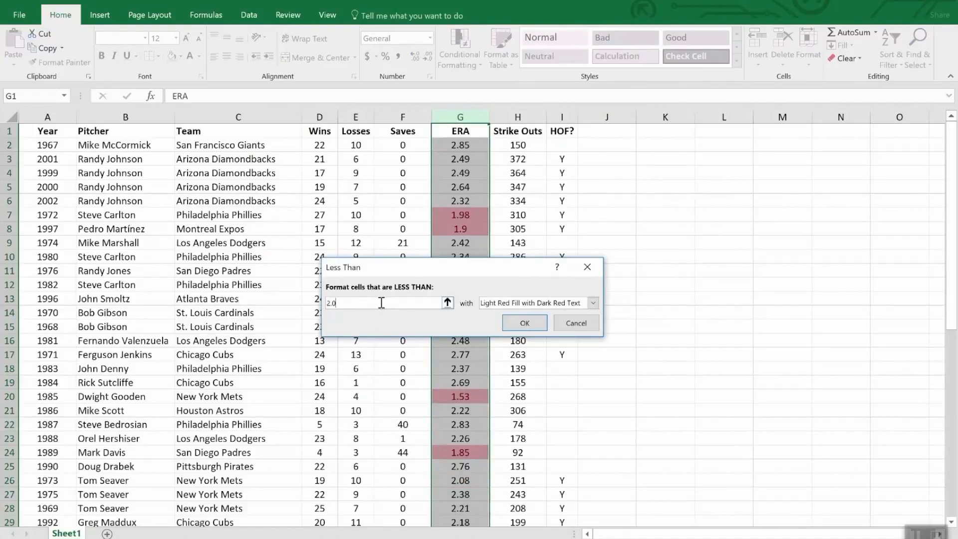
pyautogui.write('0')
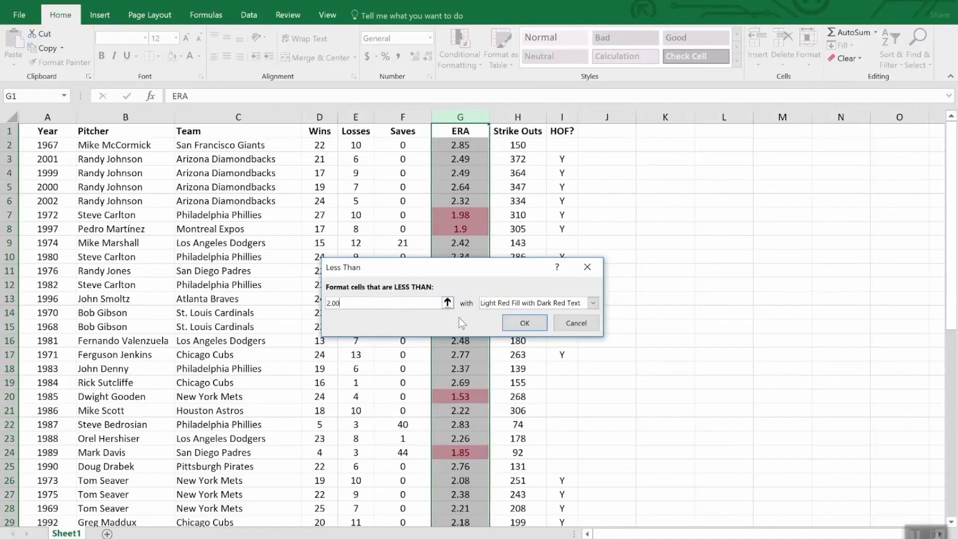
pyautogui.click(525, 323)
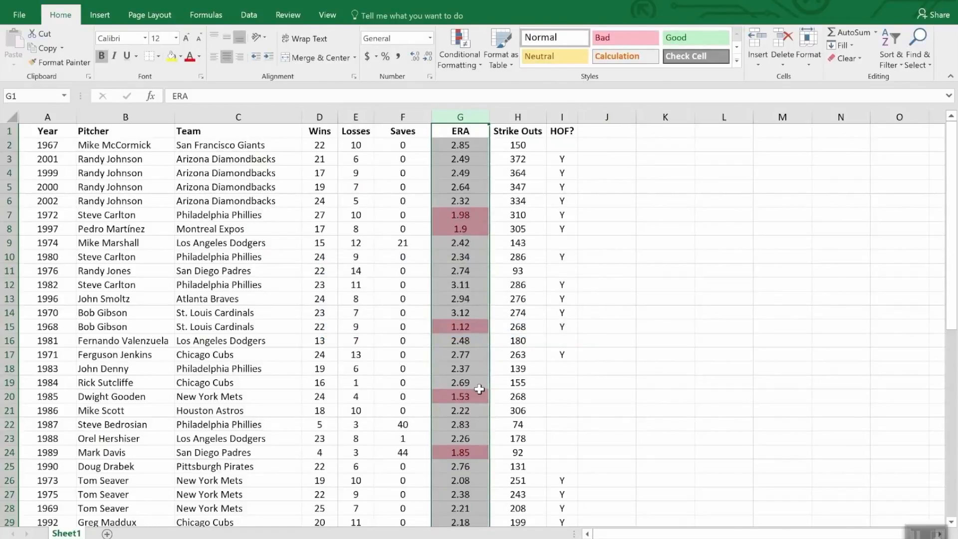
pyautogui.scroll(-7, 481, 391)
pyautogui.scroll(-5, 480, 390)
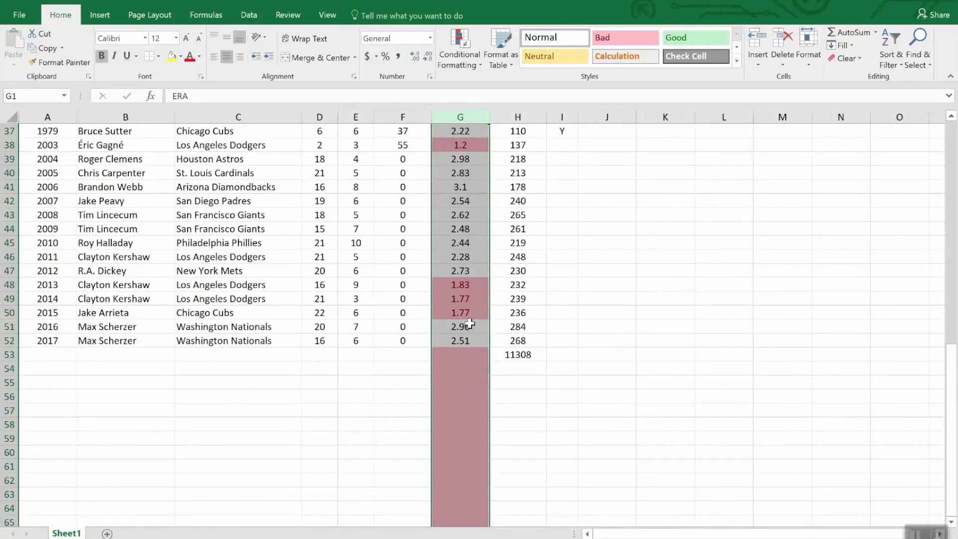
pyautogui.scroll(7, 470, 323)
pyautogui.scroll(-7, 470, 324)
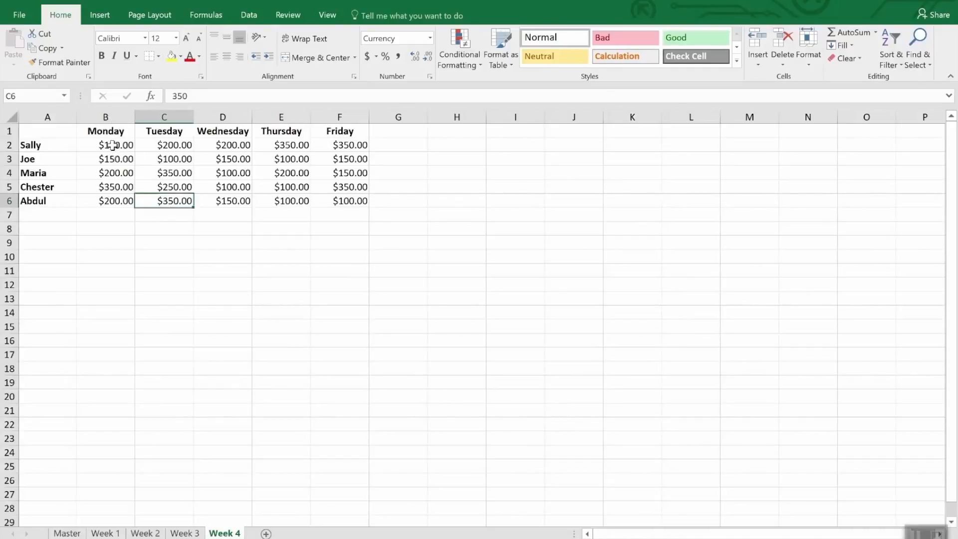
# Step: Start a new conditional formatting rule for B2:F6 on the Week 4 sheet using the Icon Sets format style
pyautogui.click(127, 148)
pyautogui.moveTo(127, 148); pyautogui.dragTo(351, 209)
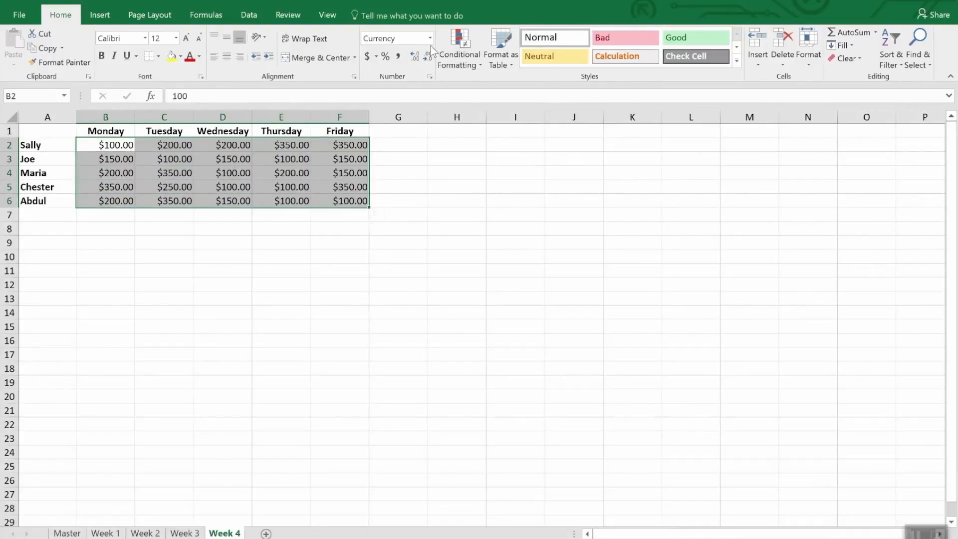
pyautogui.click(469, 41)
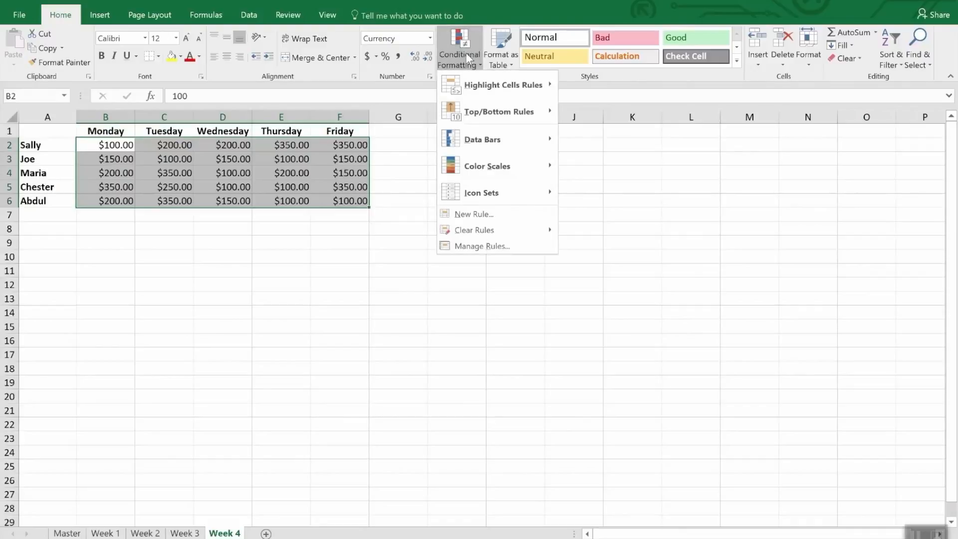
pyautogui.click(488, 220)
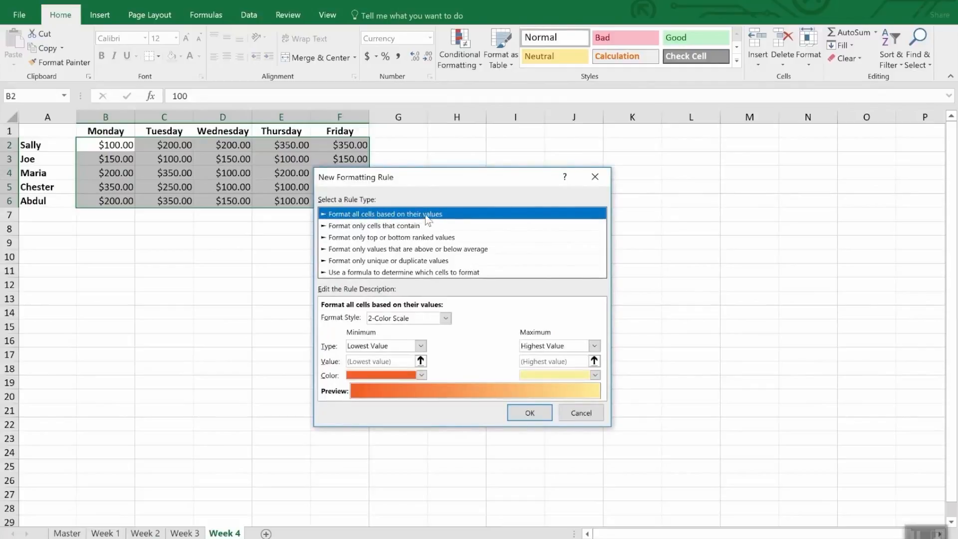
pyautogui.click(445, 318)
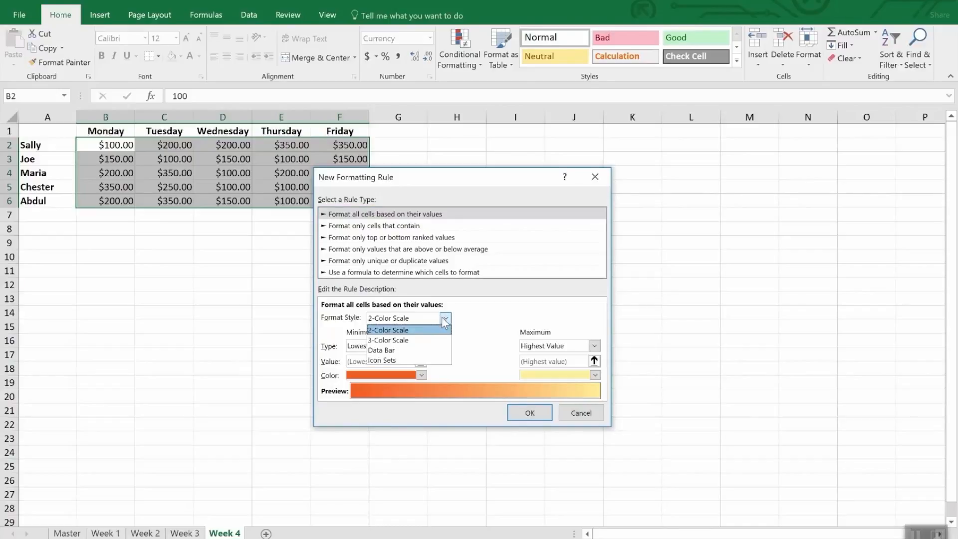
pyautogui.click(421, 360)
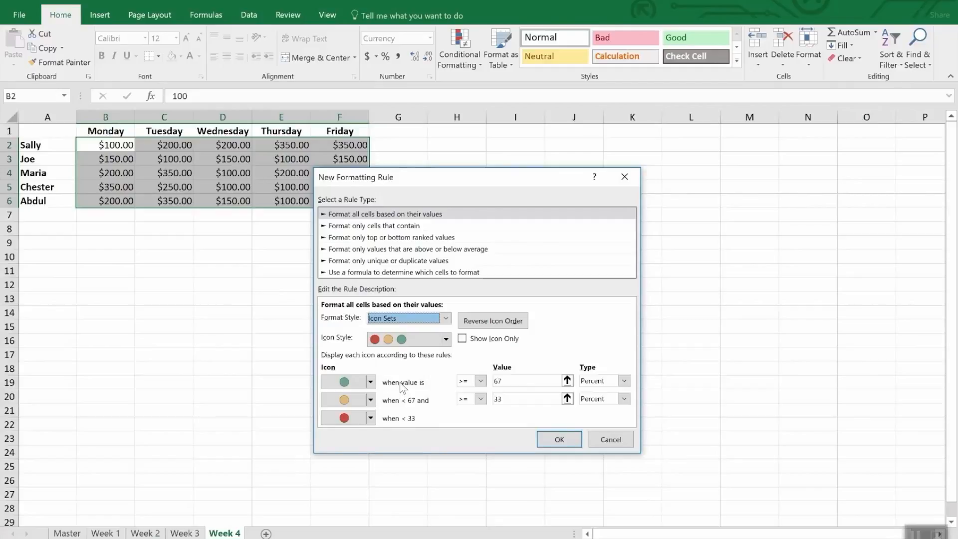
# Step: Set the green icon's threshold to a Number type with a value of 300
pyautogui.click(624, 383)
pyautogui.click(594, 393)
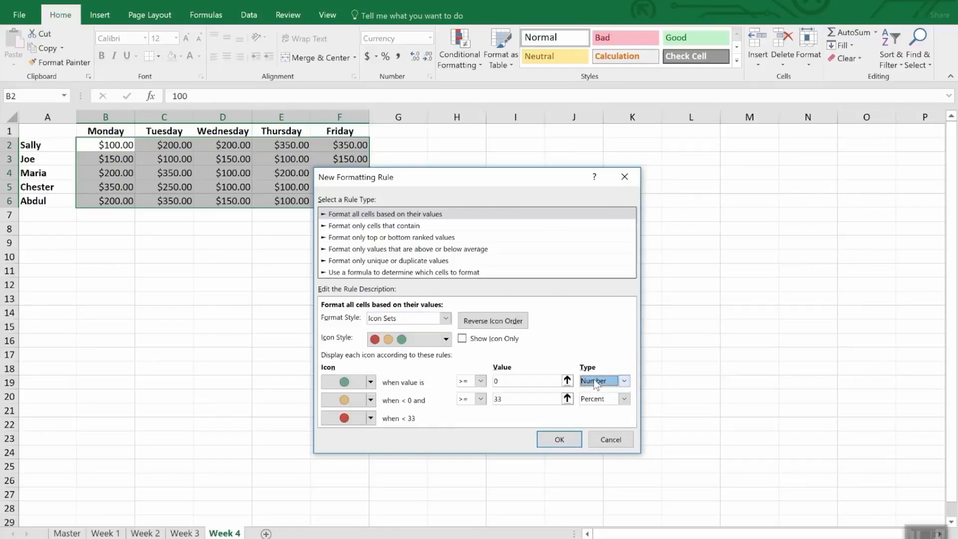
pyautogui.click(506, 381)
pyautogui.doubleClick(505, 380)
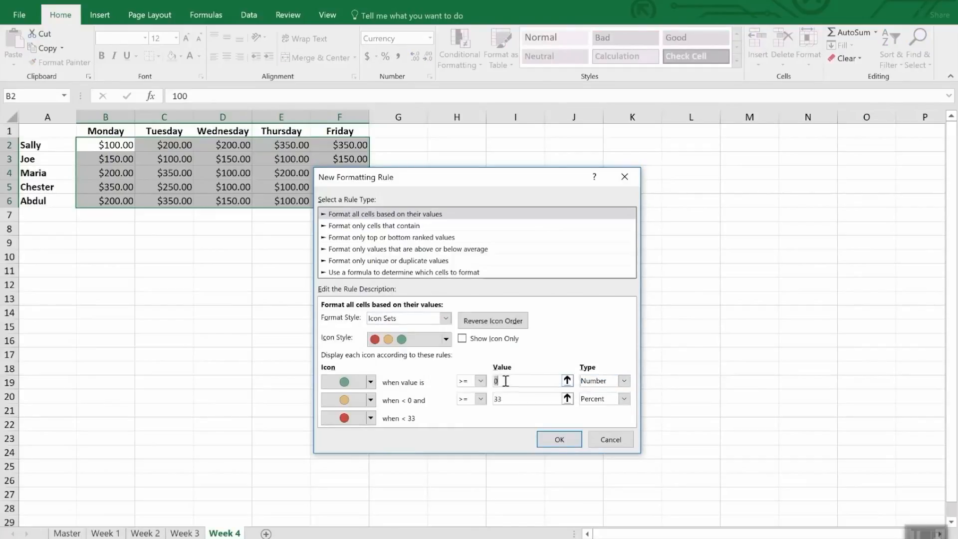
pyautogui.write('300')
# Step: Set the yellow icon's threshold to a Number type with a value of 200 and apply the icon rule
pyautogui.click(528, 399)
pyautogui.doubleClick(530, 399)
pyautogui.write('200')
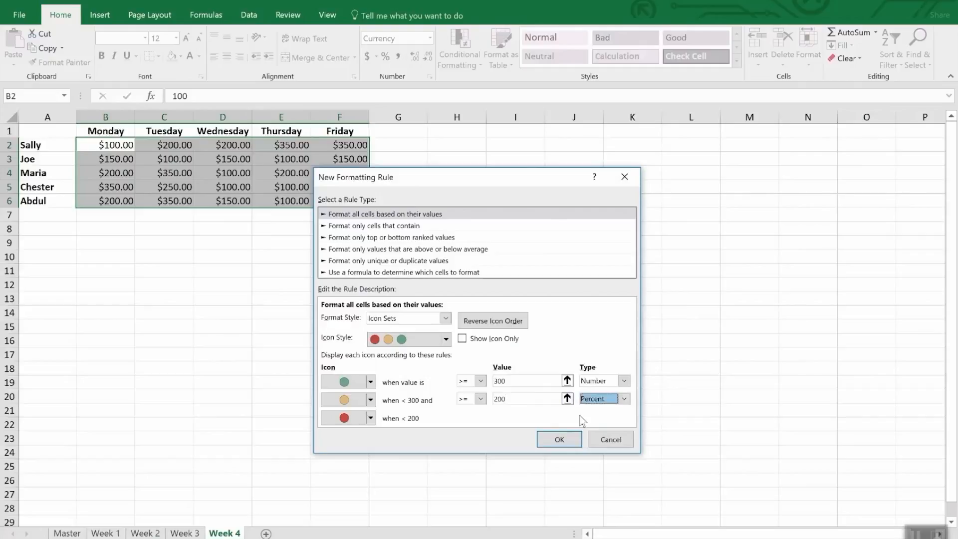
pyautogui.click(623, 399)
pyautogui.click(618, 410)
pyautogui.doubleClick(530, 399)
pyautogui.write('200')
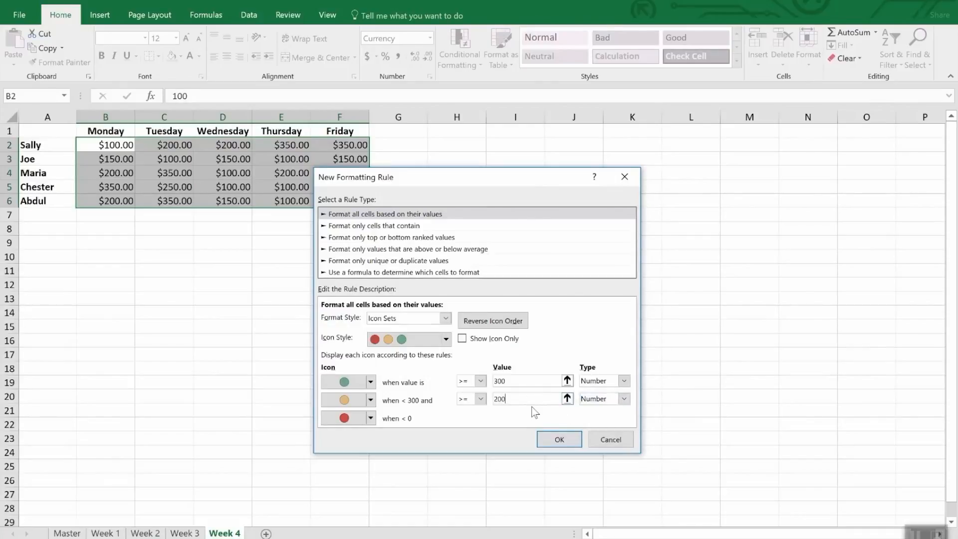
pyautogui.click(563, 434)
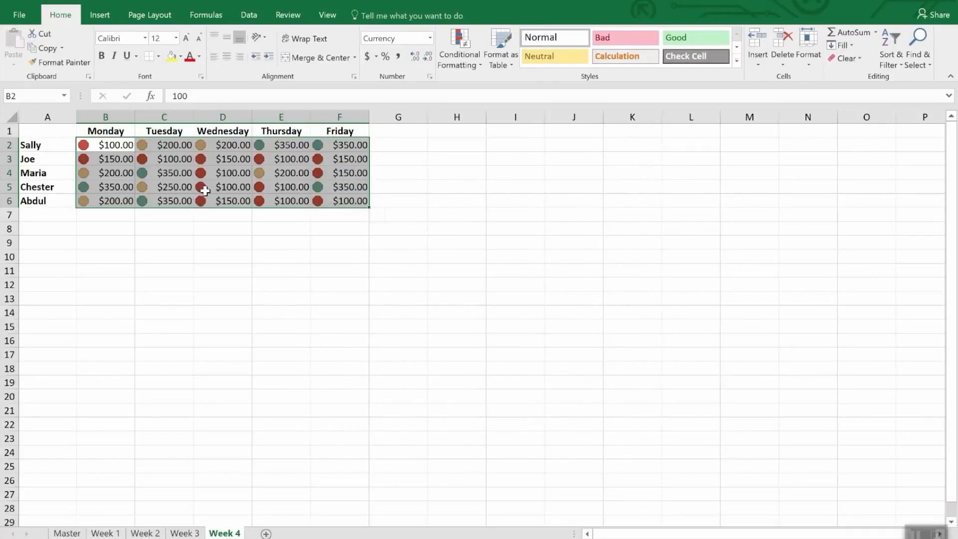
pyautogui.click(226, 226)
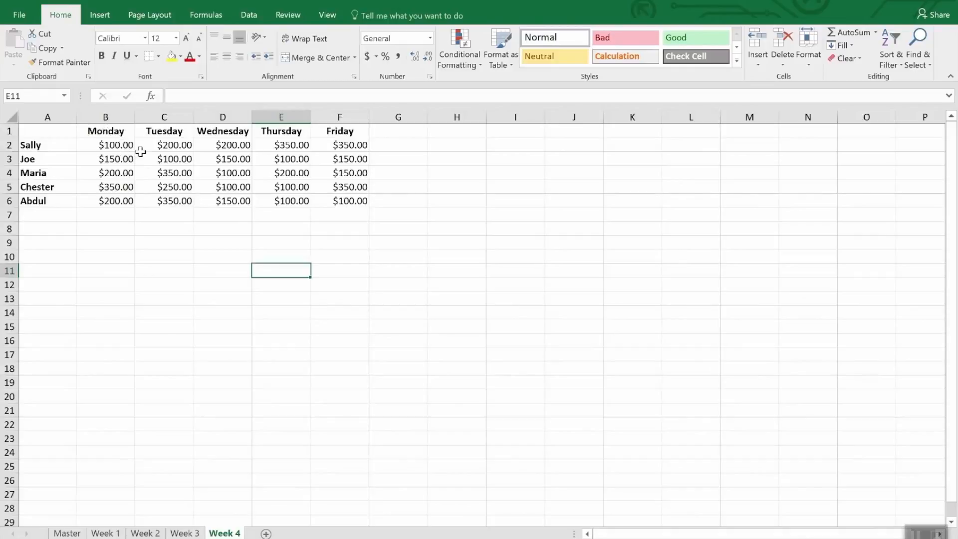
# Step: Create a formula-based conditional formatting rule for B2:F6 on the Week 4 sheet with the formula =b2<200
pyautogui.click(115, 147)
pyautogui.moveTo(116, 147); pyautogui.dragTo(366, 205)
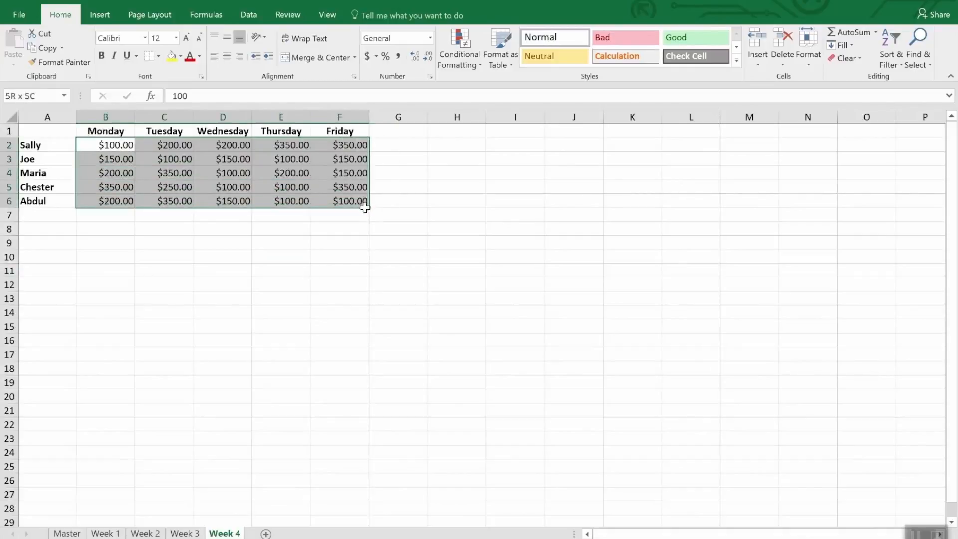
pyautogui.click(453, 43)
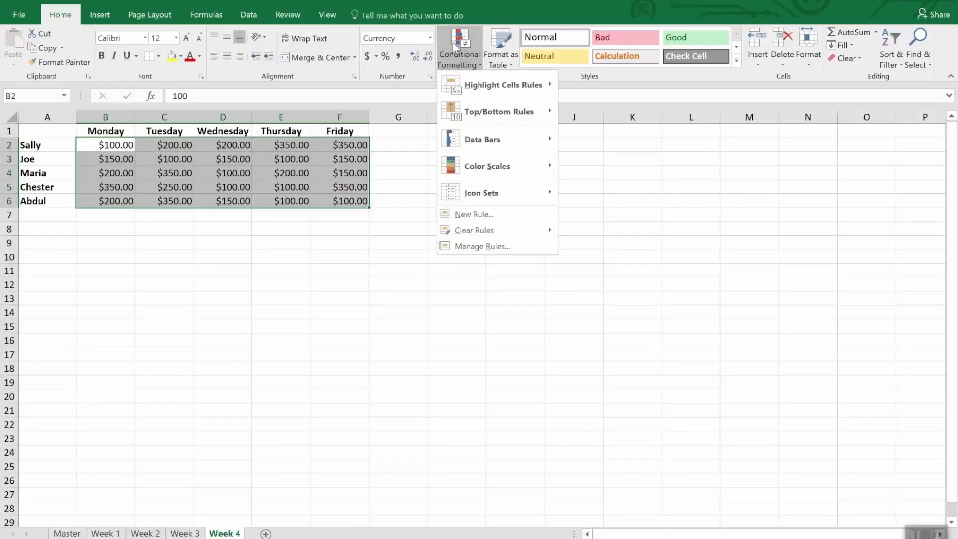
pyautogui.click(498, 222)
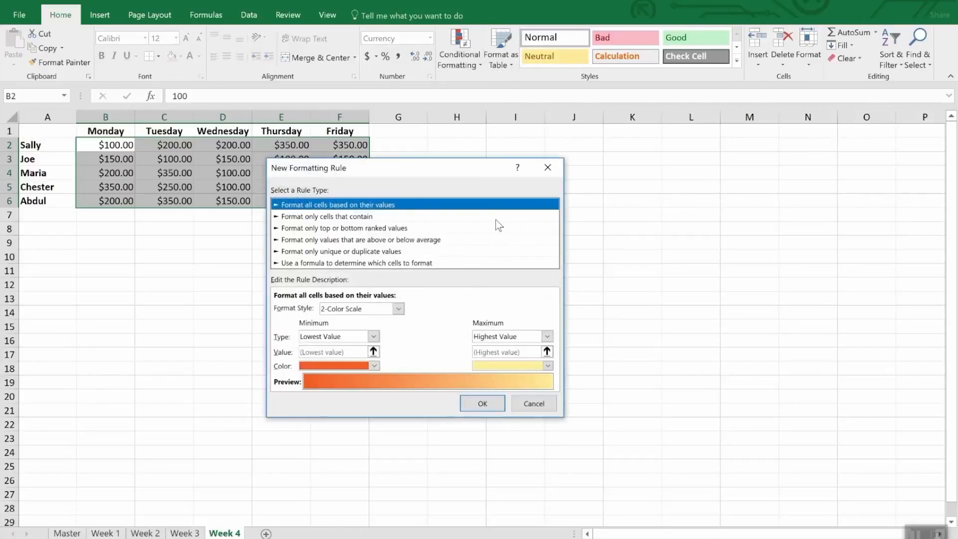
pyautogui.click(319, 263)
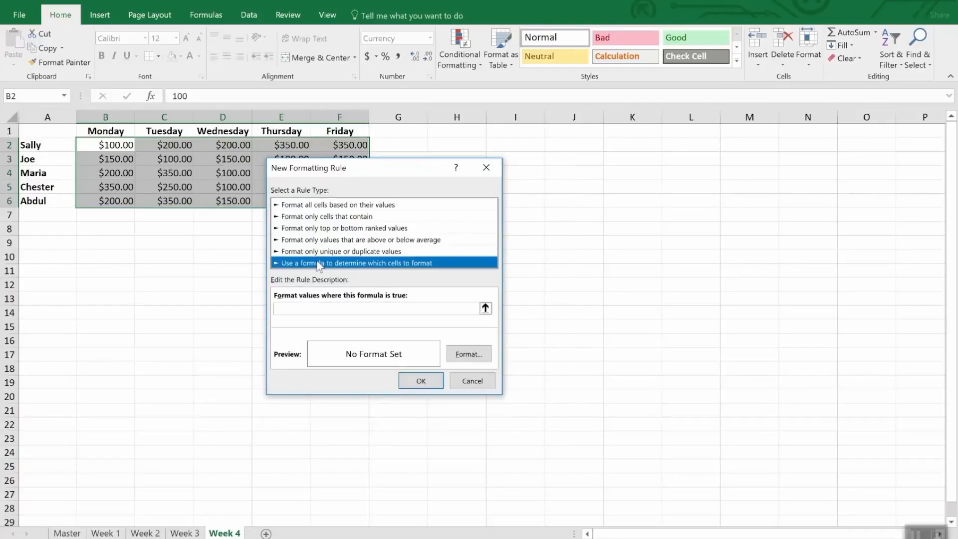
pyautogui.click(317, 309)
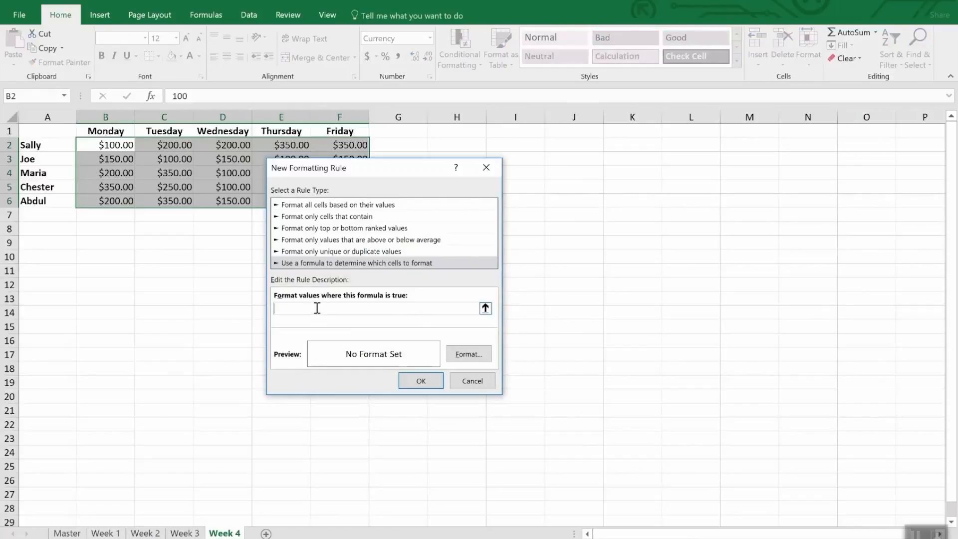
pyautogui.write('=b2<200')
# Step: Give the formula rule a yellow fill and apply it to the selected cells
pyautogui.click(469, 353)
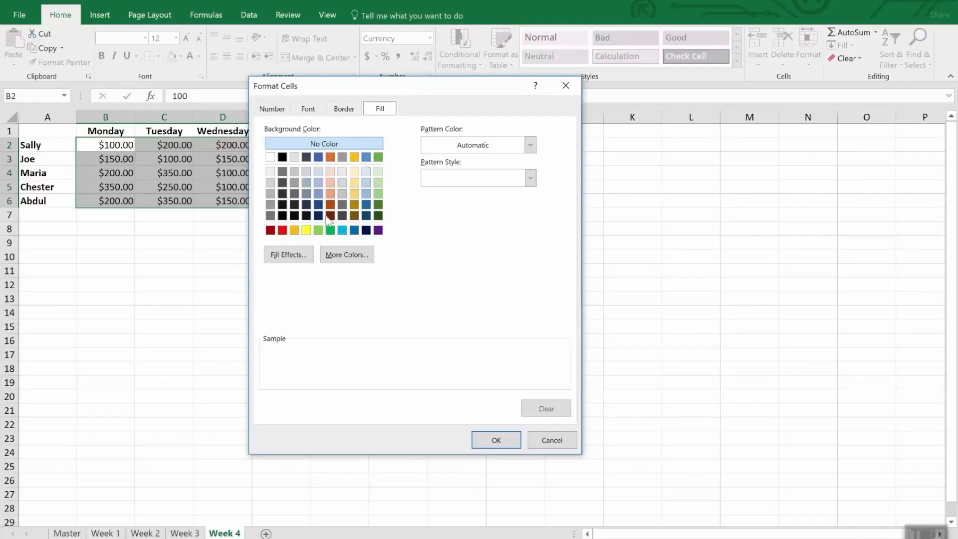
pyautogui.click(305, 229)
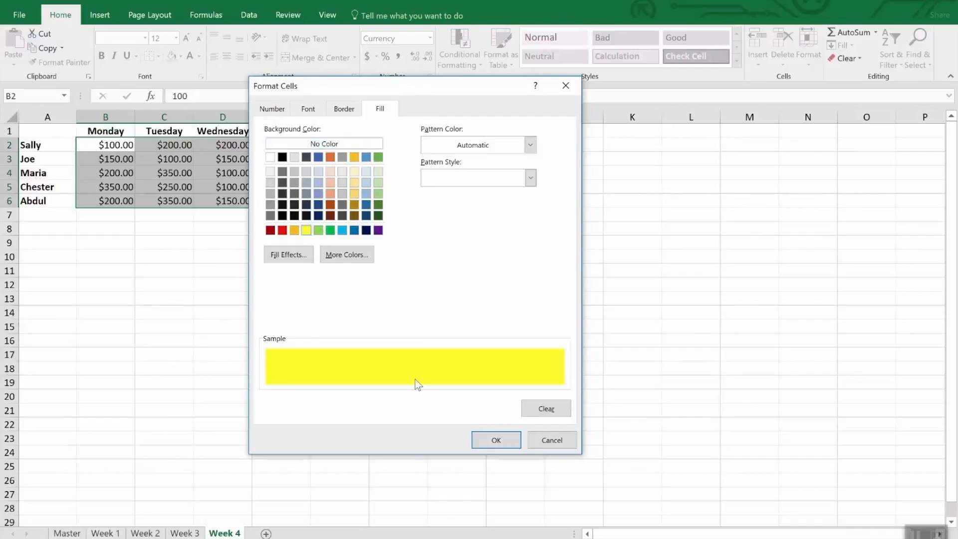
pyautogui.click(499, 441)
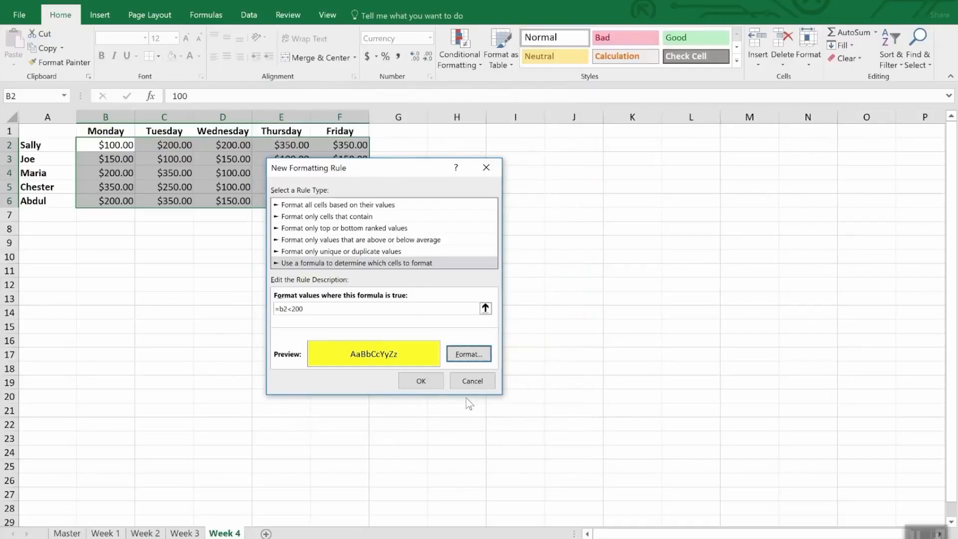
pyautogui.click(423, 381)
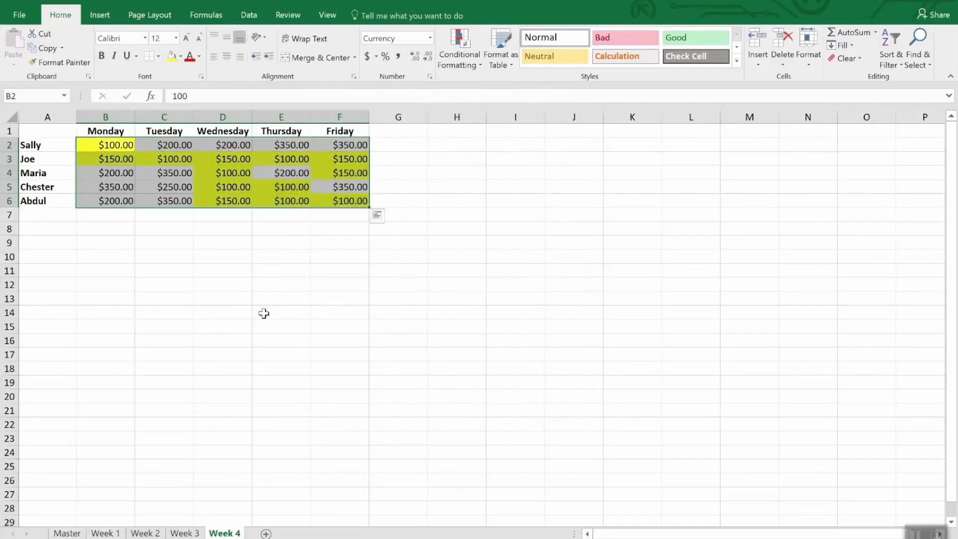
pyautogui.click(263, 312)
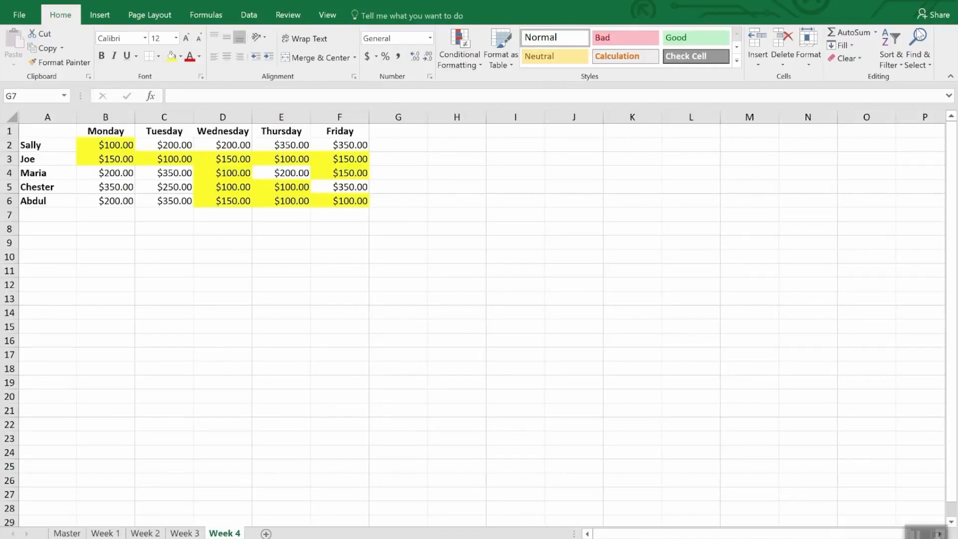
# Step: Select all cells on the Week 4 sheet that contain conditional formatting
pyautogui.click(923, 65)
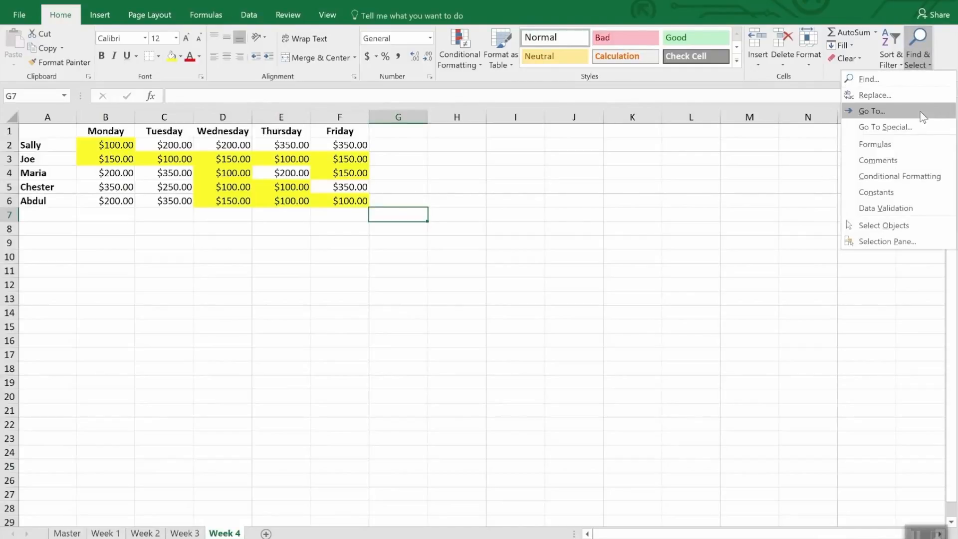
pyautogui.click(931, 179)
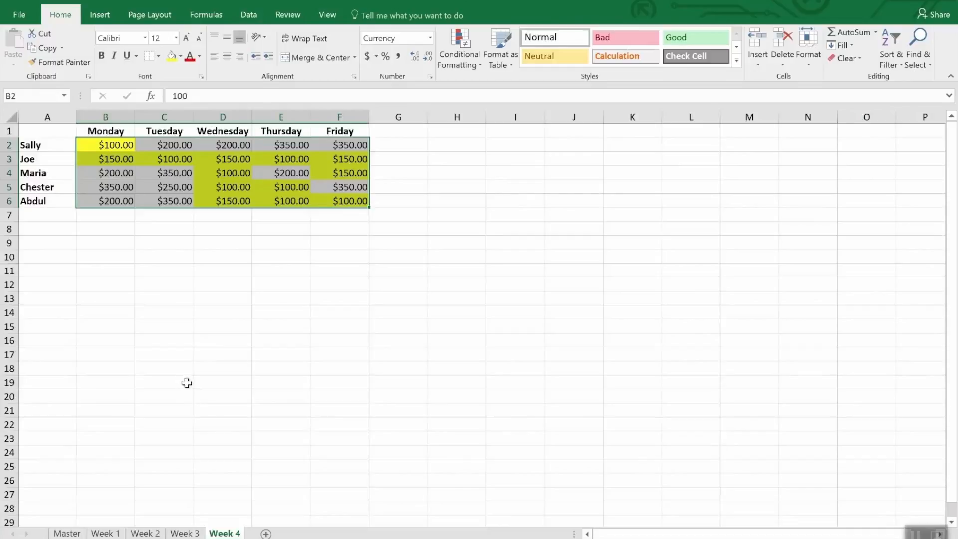
# Step: Try to copy the selected cells' formatting from Week 4 onto B2:F7 of the Week 3 sheet with Format Painter
pyautogui.click(65, 65)
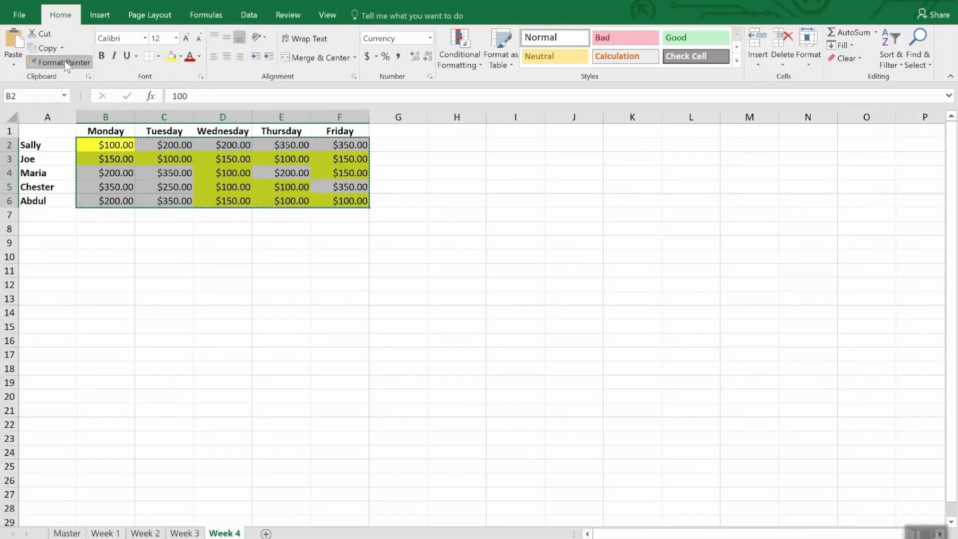
pyautogui.click(66, 62)
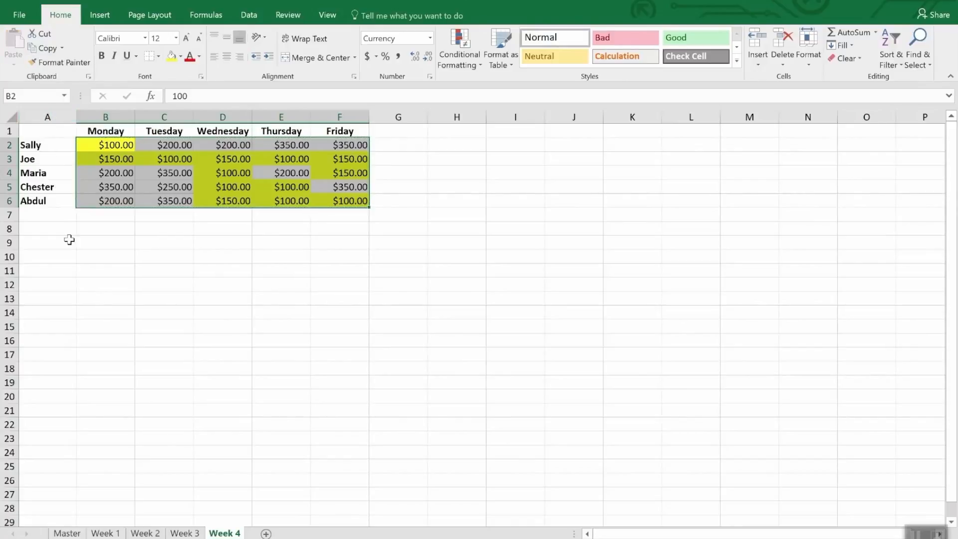
pyautogui.click(193, 534)
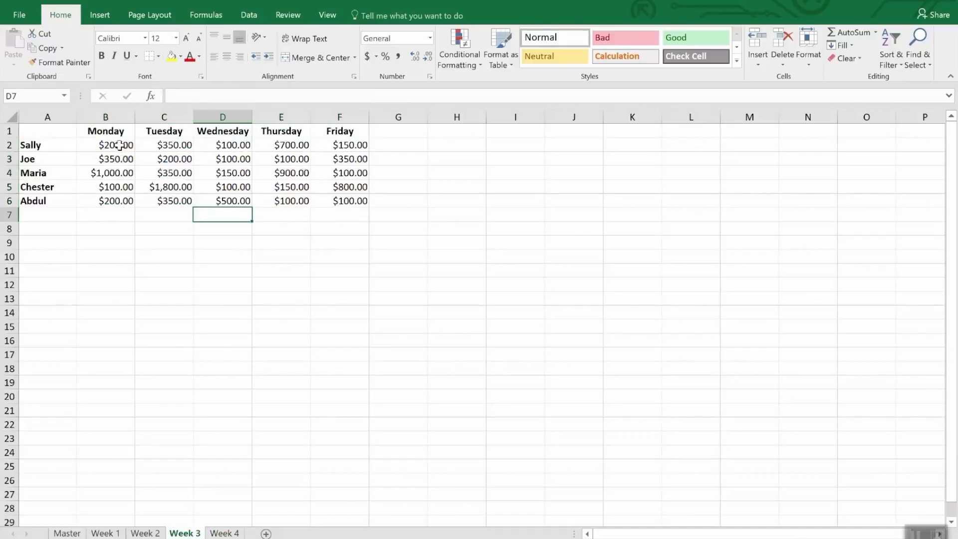
pyautogui.moveTo(119, 146)
pyautogui.mouseDown()
pyautogui.moveTo(200, 192)
pyautogui.moveTo(342, 192)
pyautogui.moveTo(344, 207)
pyautogui.mouseUp()
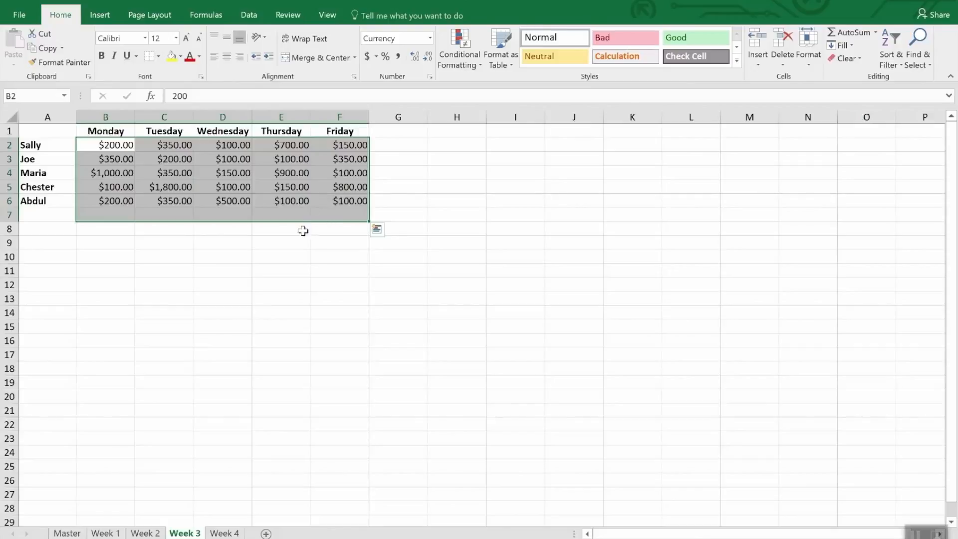
# Step: Copy the formatting of B2:F6 on Week 4 onto B2:F6 of the Week 3 sheet, keeping Format Painter active for repeated use
pyautogui.click(222, 533)
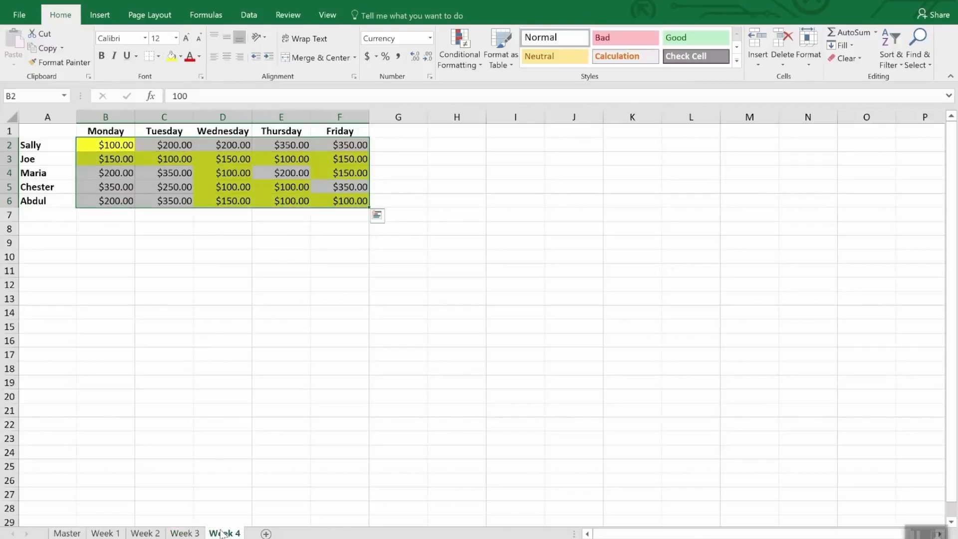
pyautogui.click(64, 62)
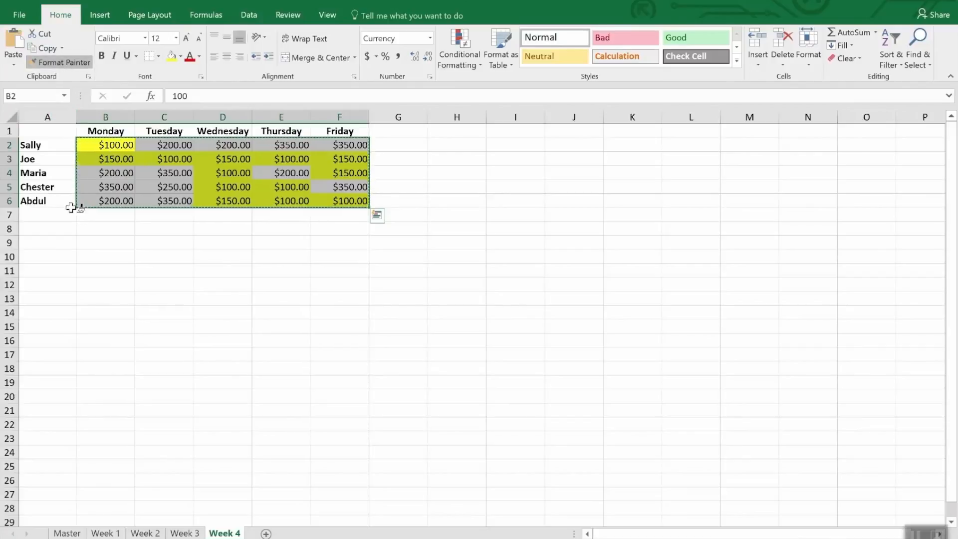
pyautogui.click(180, 532)
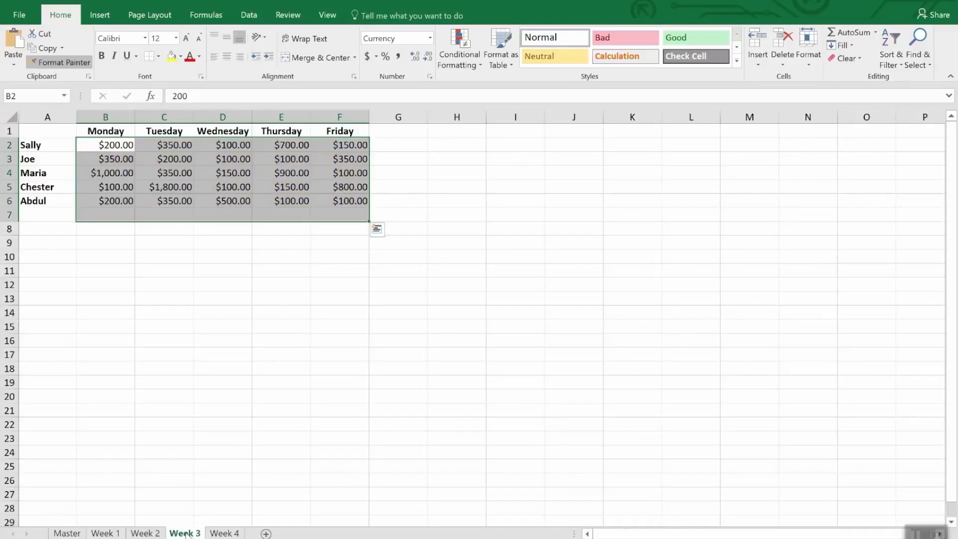
pyautogui.moveTo(107, 145)
pyautogui.mouseDown()
pyautogui.moveTo(267, 173)
pyautogui.moveTo(344, 200)
pyautogui.mouseUp()
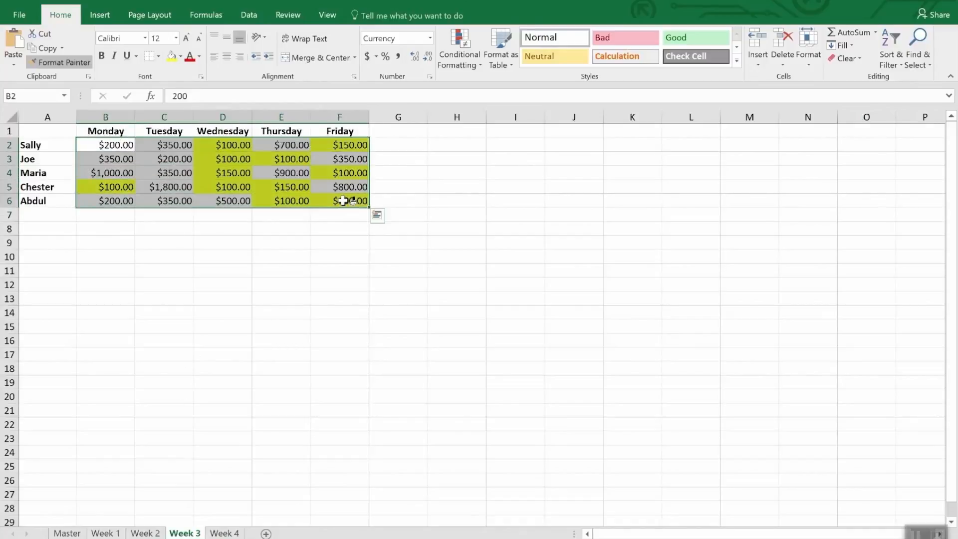
# Step: Paint the copied conditional formatting onto B2:F6 of the Week 2 and Week 1 sheets
pyautogui.click(155, 533)
pyautogui.click(128, 146)
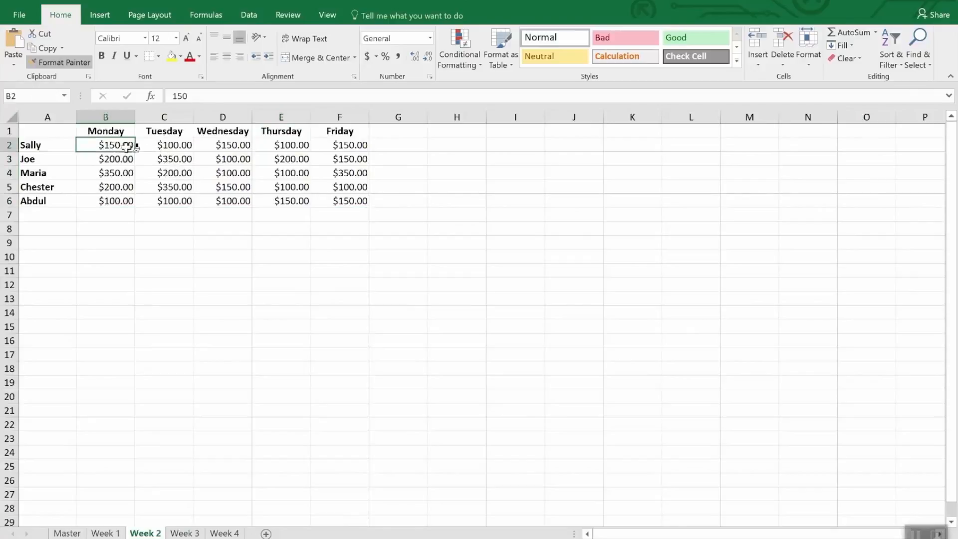
pyautogui.moveTo(128, 145); pyautogui.dragTo(367, 199)
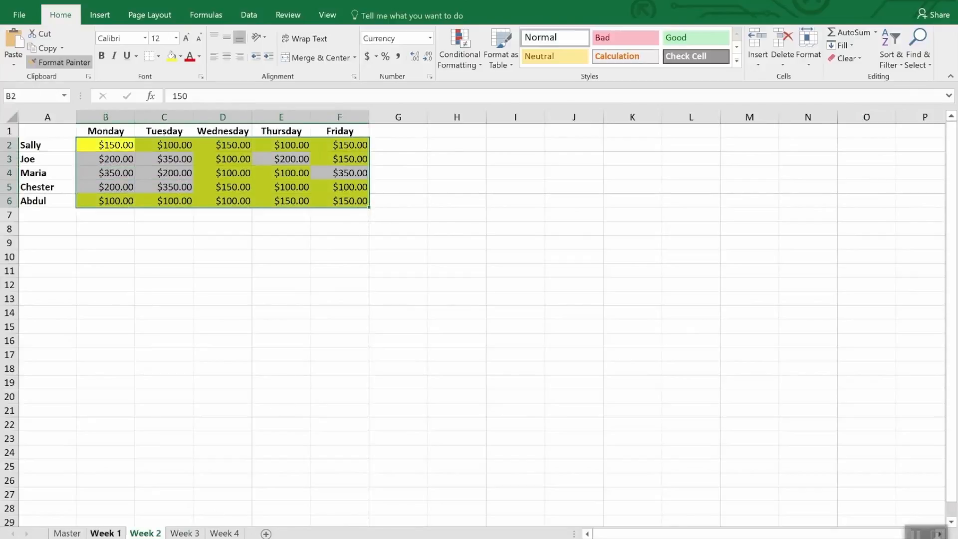
pyautogui.click(105, 533)
pyautogui.moveTo(118, 149); pyautogui.dragTo(338, 203)
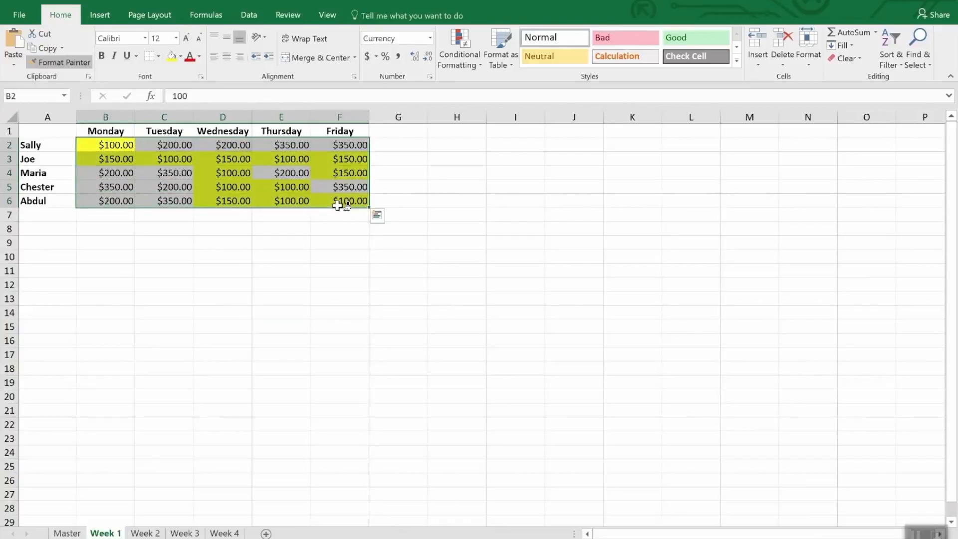
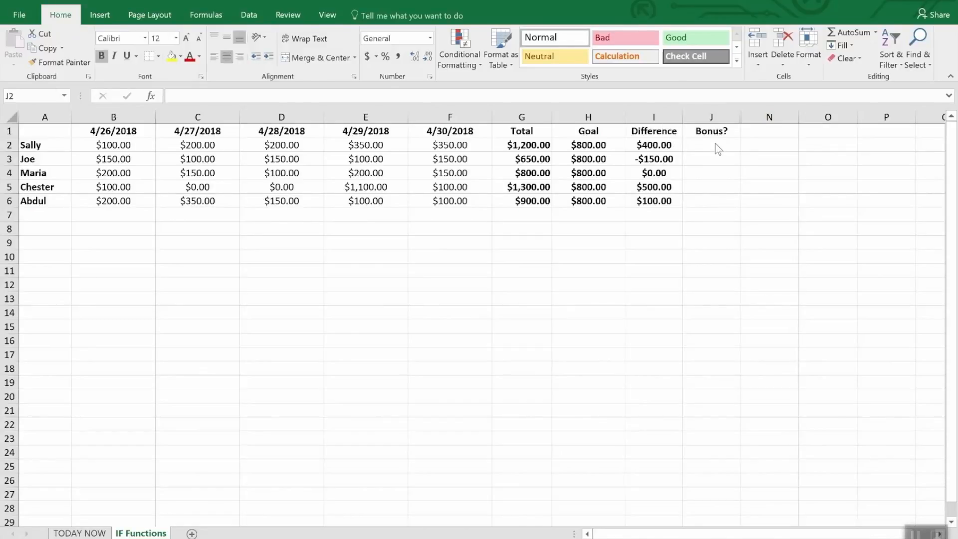
pyautogui.moveTo(716, 143); pyautogui.dragTo(714, 202)
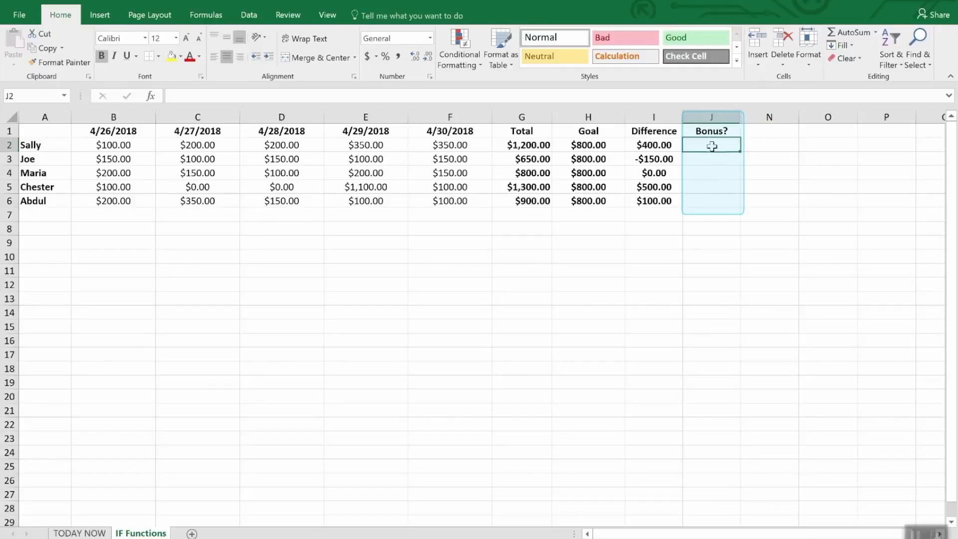
pyautogui.moveTo(712, 145); pyautogui.dragTo(714, 214)
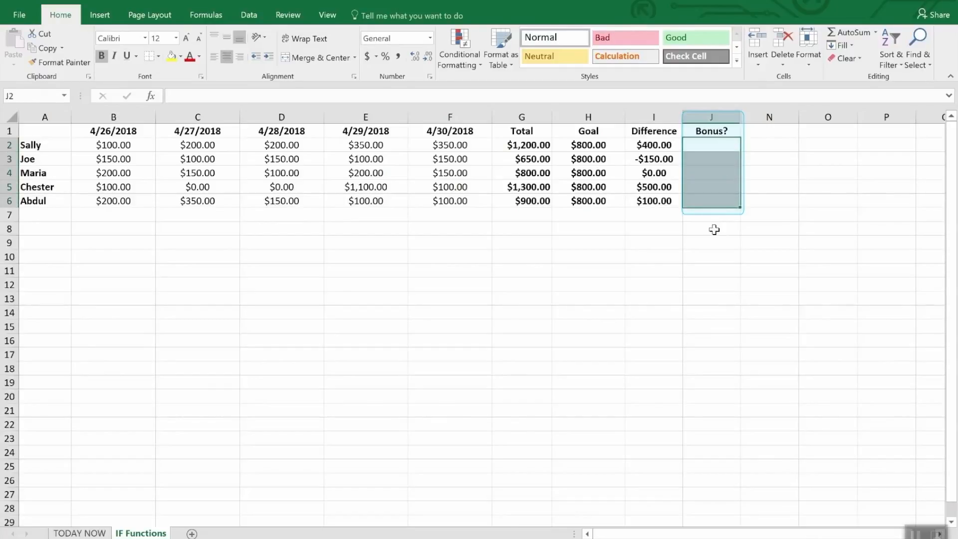
pyautogui.click(714, 229)
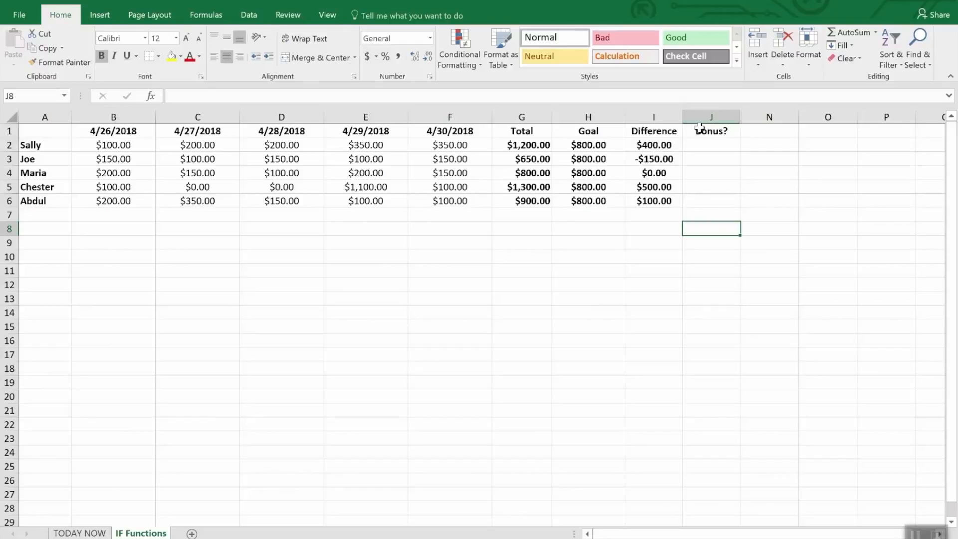
# Step: Enter the formula =IF(I2>0,"Yes","No") in cell J2 of the Bonus? column
pyautogui.click(714, 148)
pyautogui.write('=')
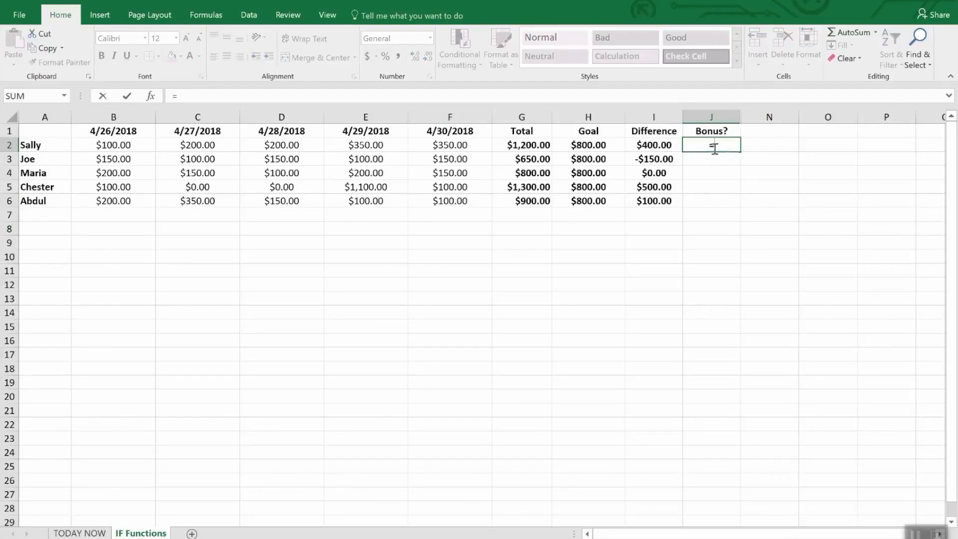
pyautogui.write('IF(i2')
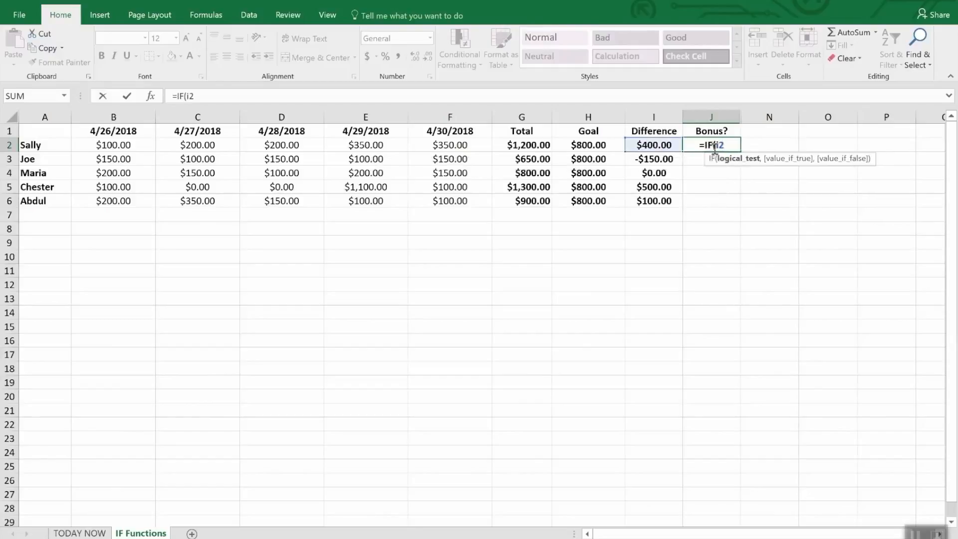
pyautogui.write('>')
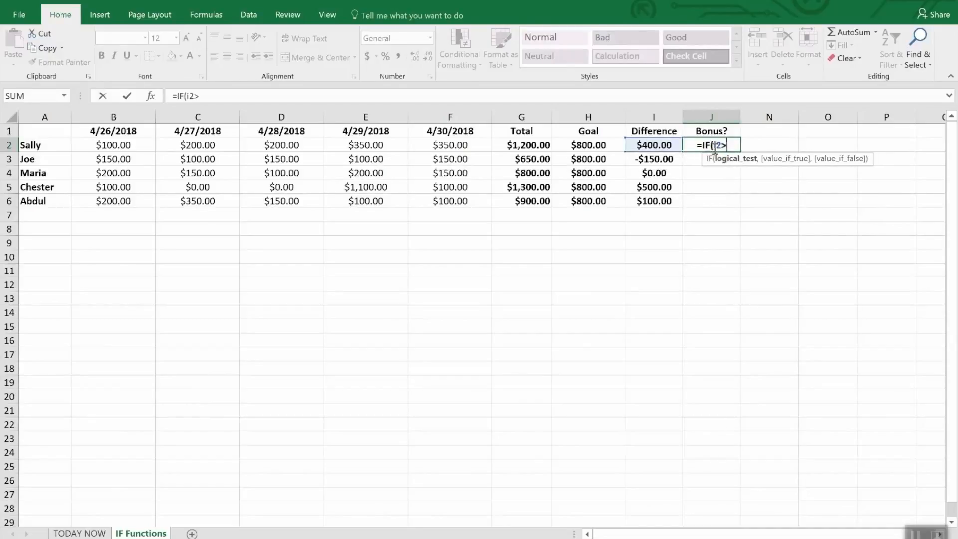
pyautogui.write('0,')
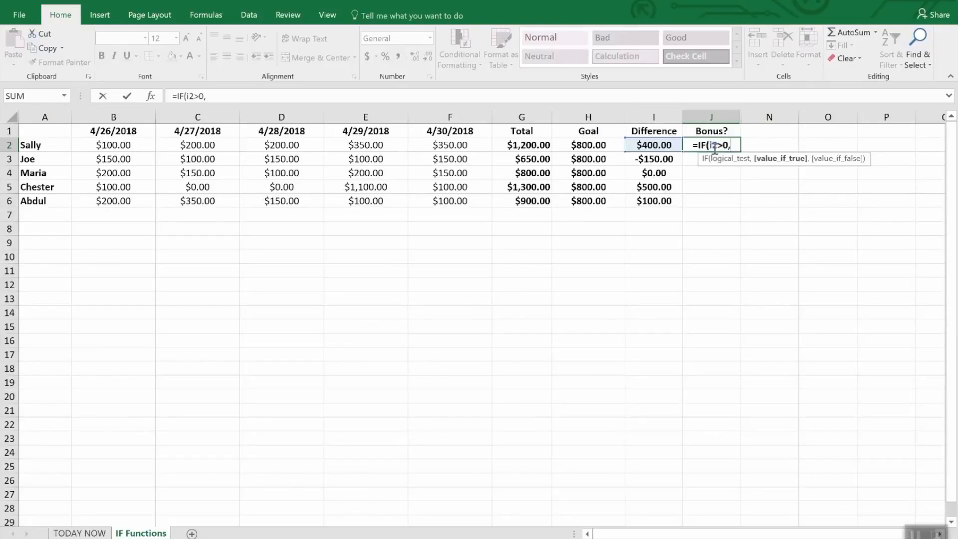
pyautogui.write('"Y')
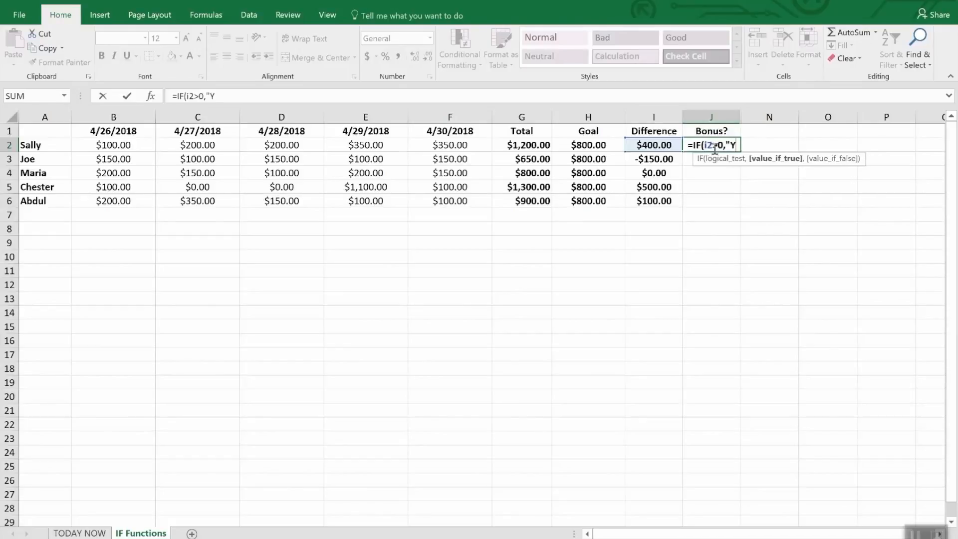
pyautogui.write('es"')
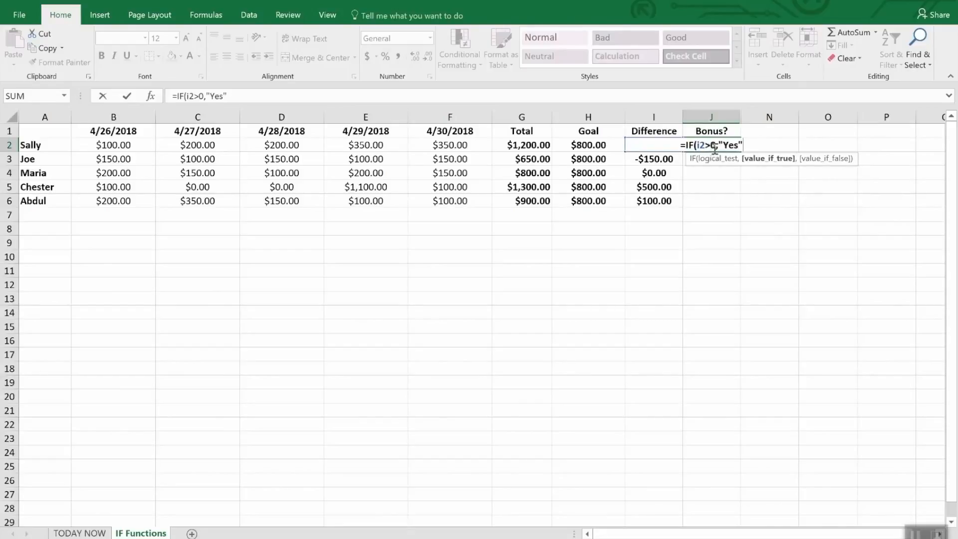
pyautogui.write(',N')
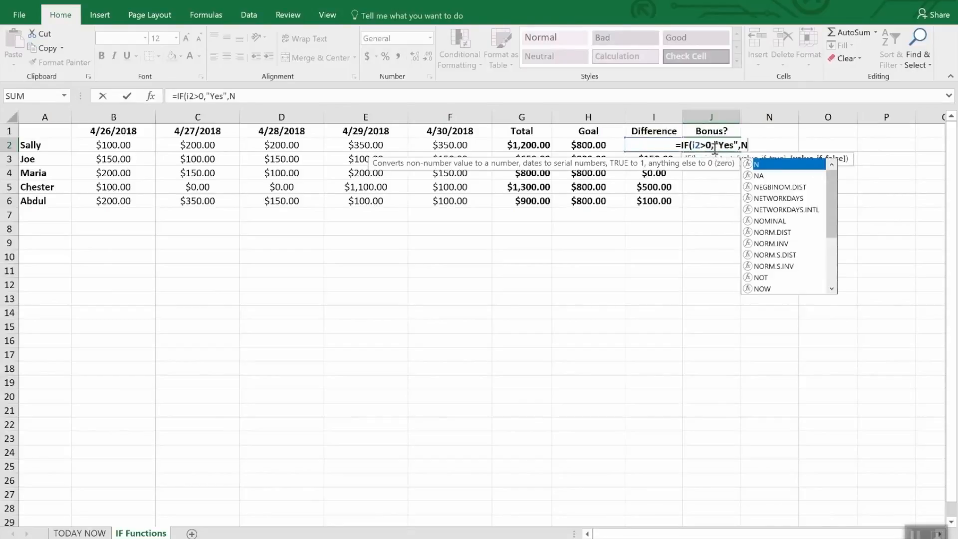
pyautogui.write('o')
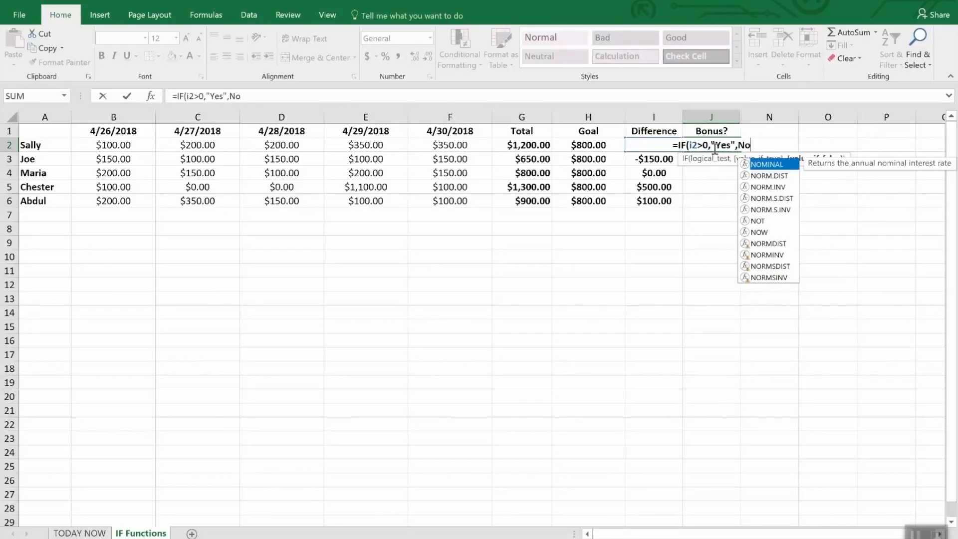
pyautogui.press('BackSpace')
pyautogui.press('BackSpace')
pyautogui.write('"N')
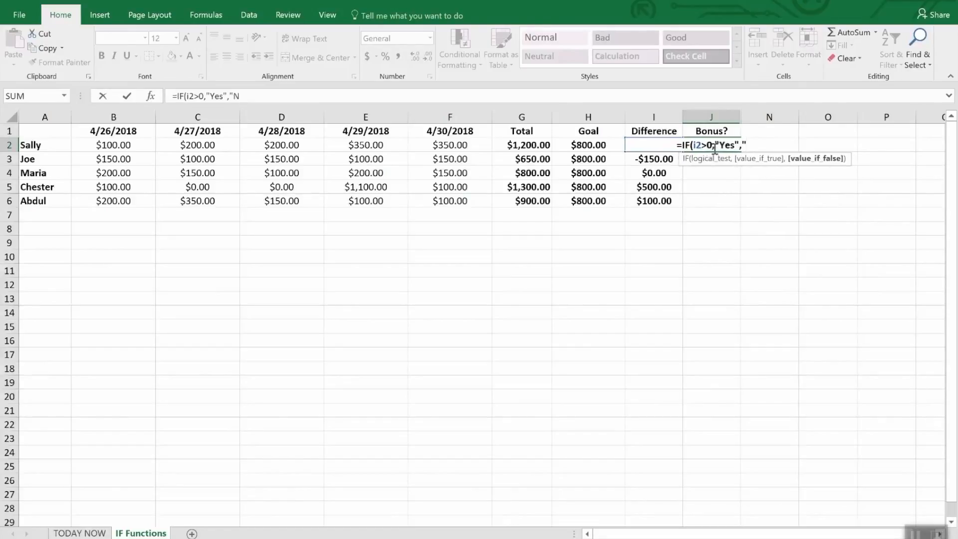
pyautogui.write('o"')
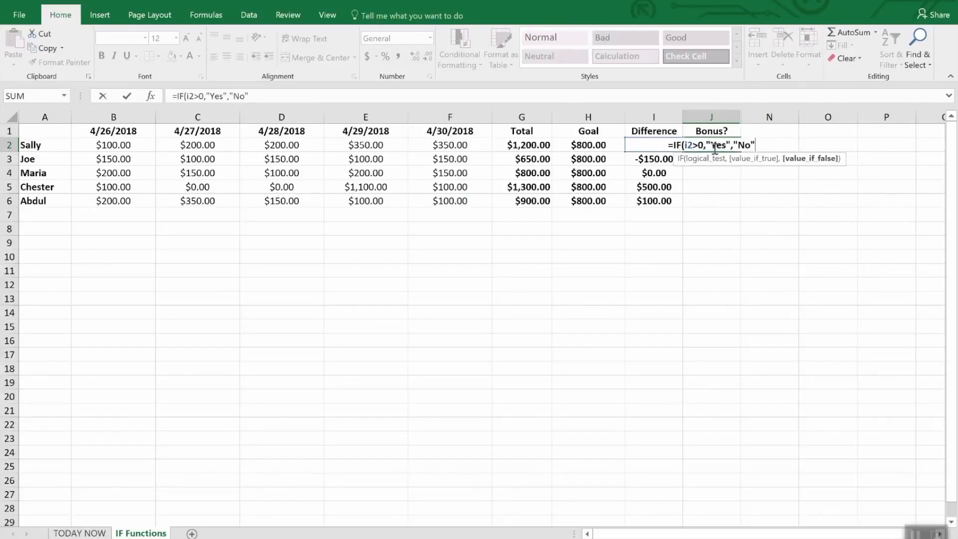
pyautogui.write(')')
pyautogui.press('Return')
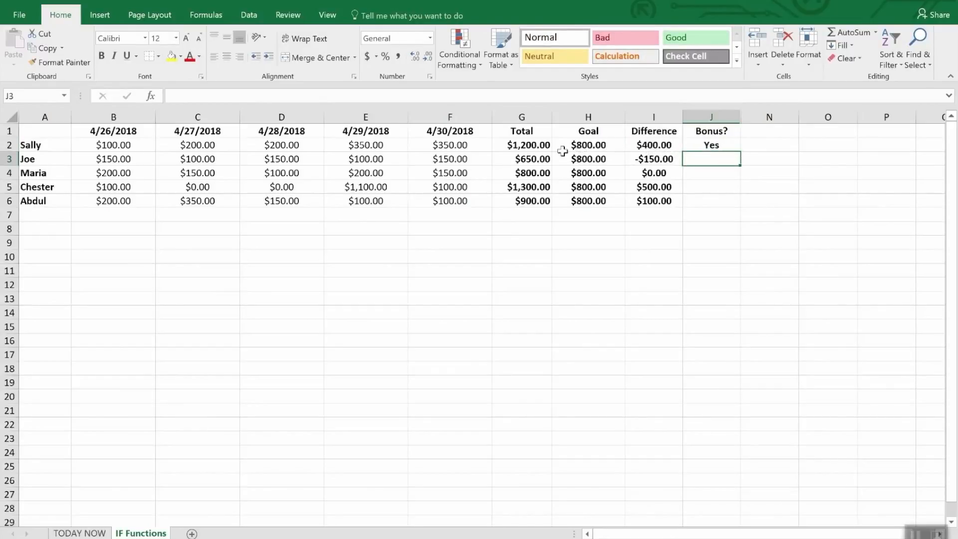
# Step: Fill the bonus formula from J2 down through J6
pyautogui.click(720, 184)
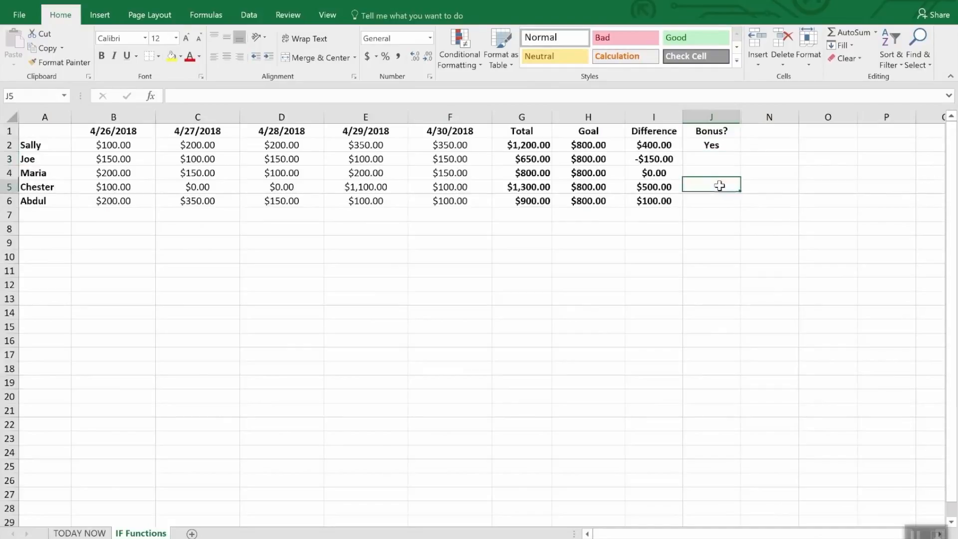
pyautogui.click(714, 146)
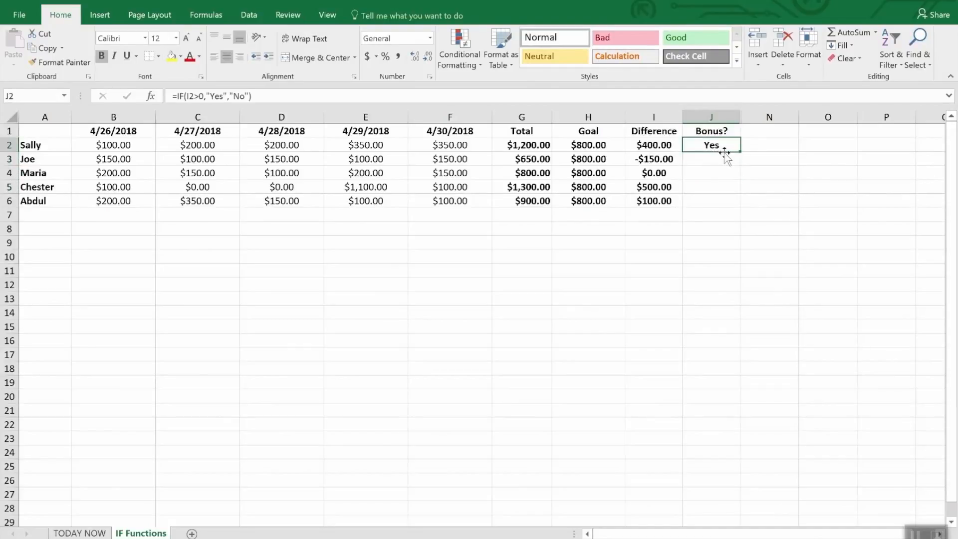
pyautogui.moveTo(740, 151); pyautogui.dragTo(741, 207)
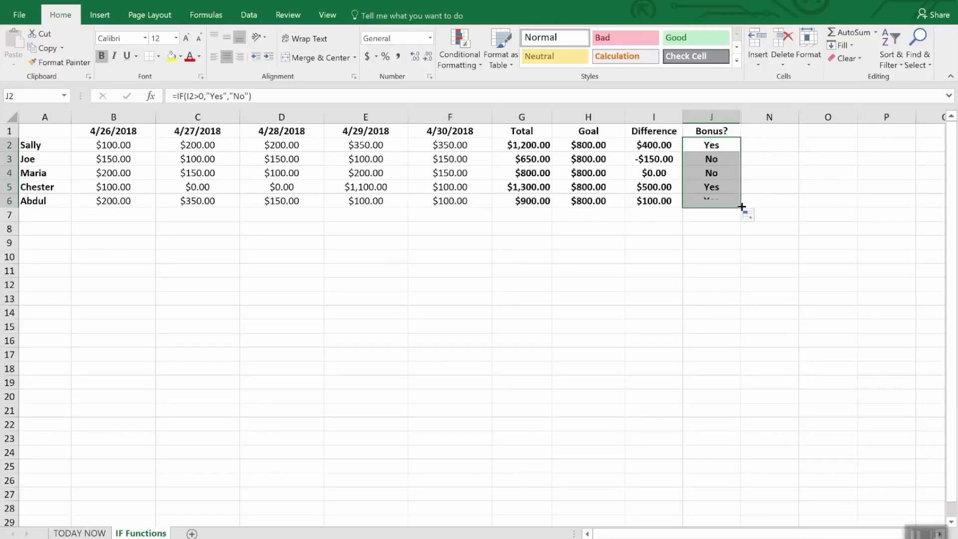
pyautogui.click(726, 239)
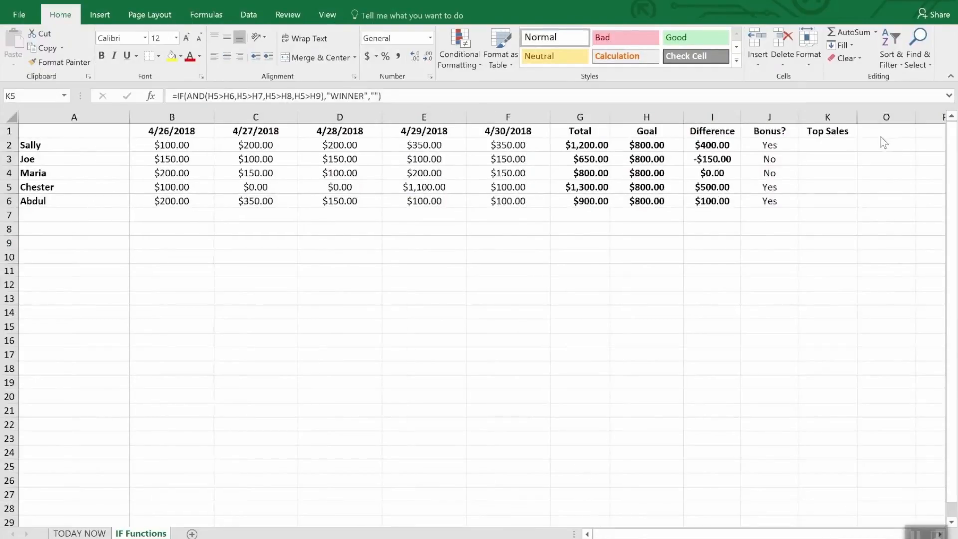
# Step: Start an IF formula with a nested AND in K5 of the Top Sales column, testing I5>I2 and I5>I3
pyautogui.click(829, 131)
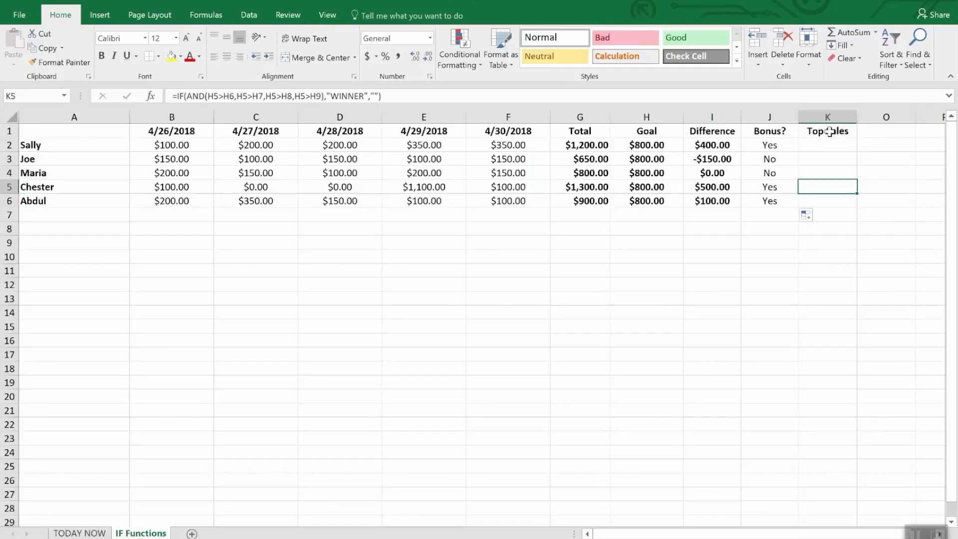
pyautogui.click(829, 131)
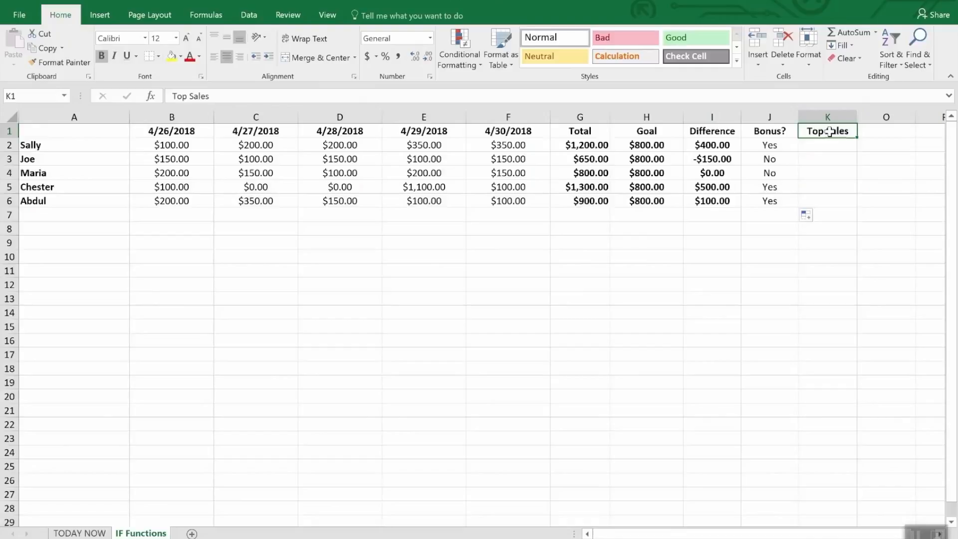
pyautogui.click(816, 190)
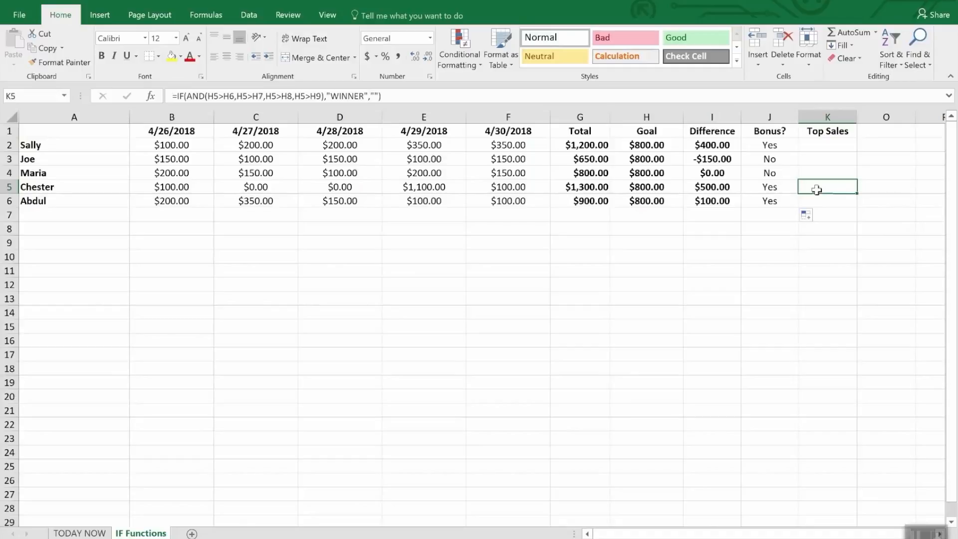
pyautogui.write('=')
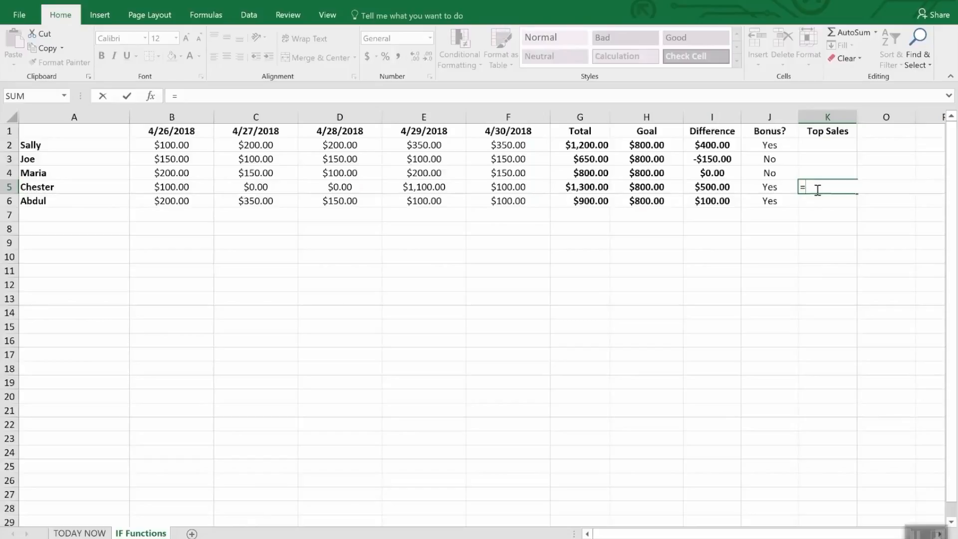
pyautogui.write('IF(')
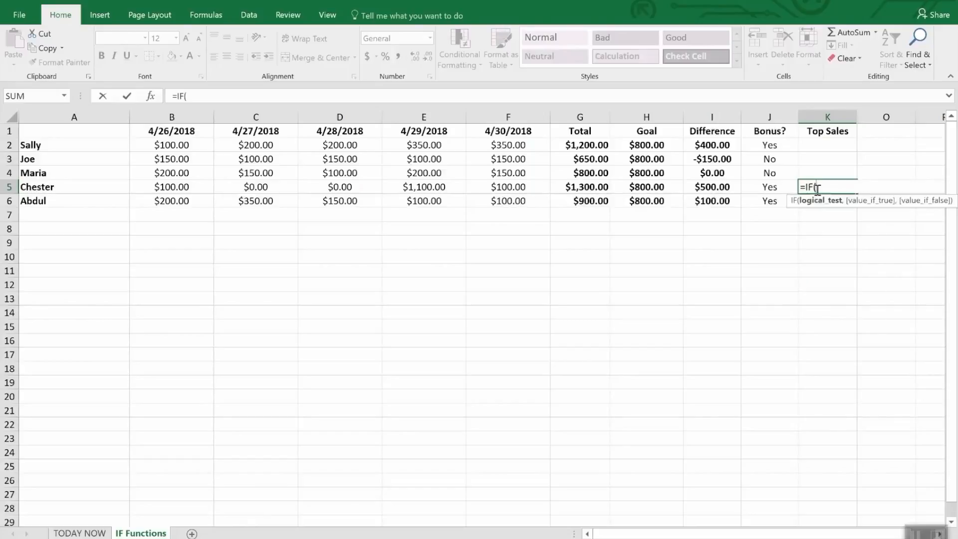
pyautogui.write('and(')
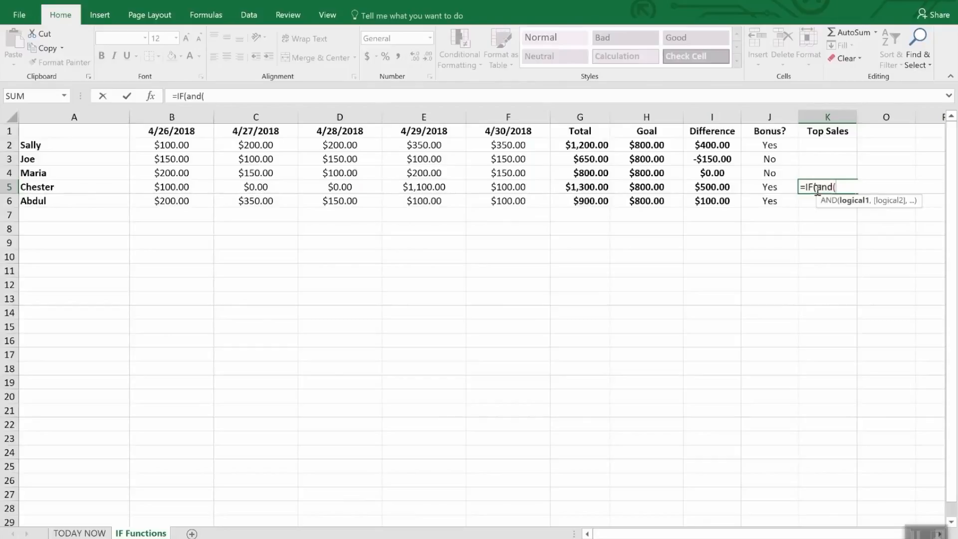
pyautogui.write('i5')
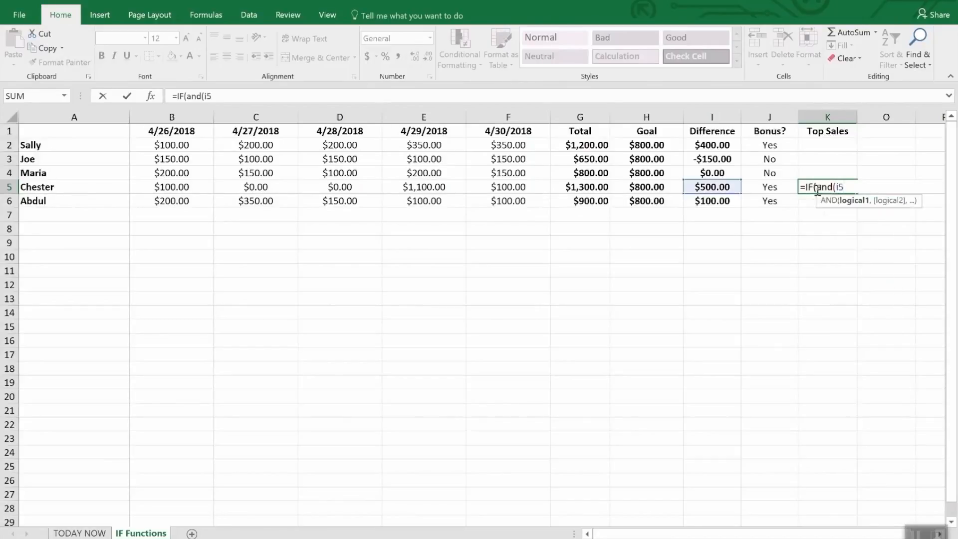
pyautogui.write('>i2,I')
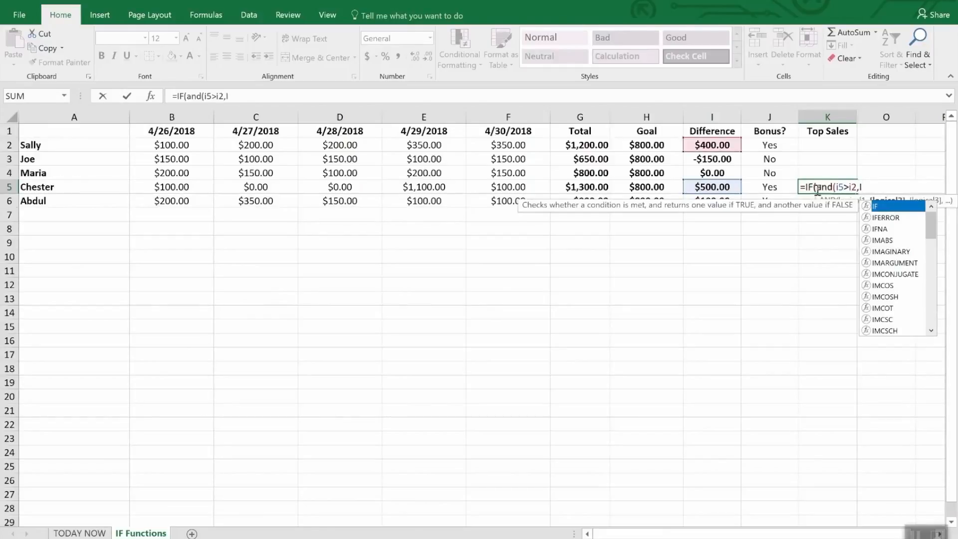
pyautogui.write('5>')
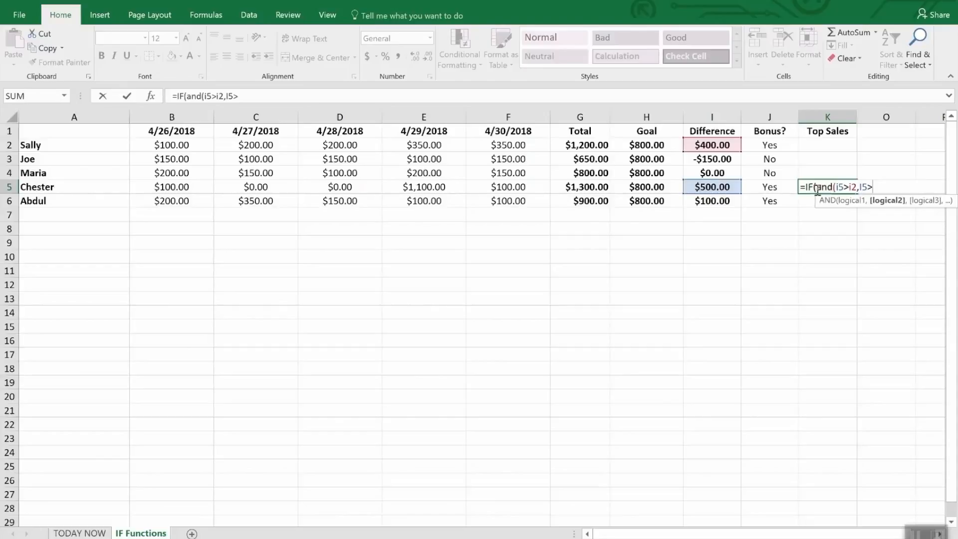
pyautogui.write('i3,I')
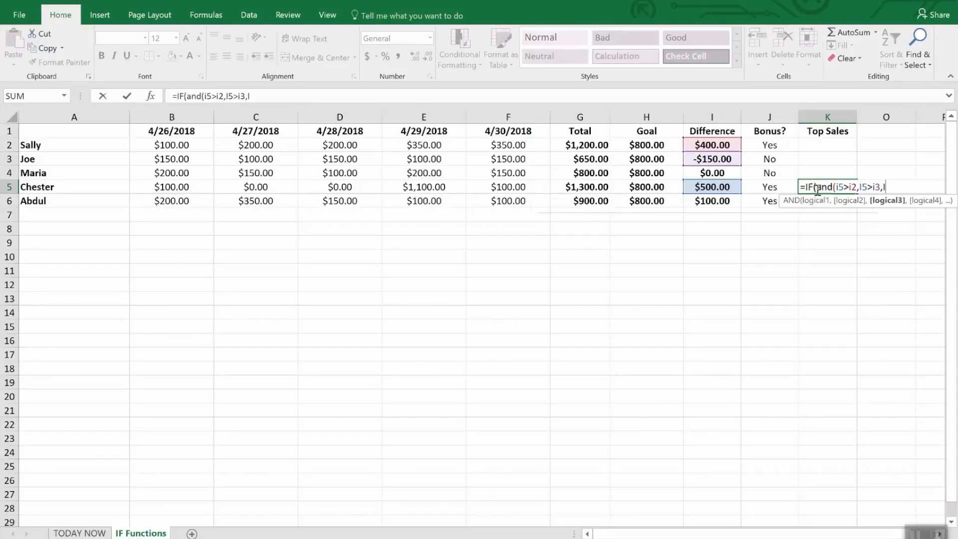
pyautogui.write('6')
# Step: Add the tests I5>I4 and I5>I6 to the AND condition in K5 and close its parenthesis
pyautogui.press('BackSpace')
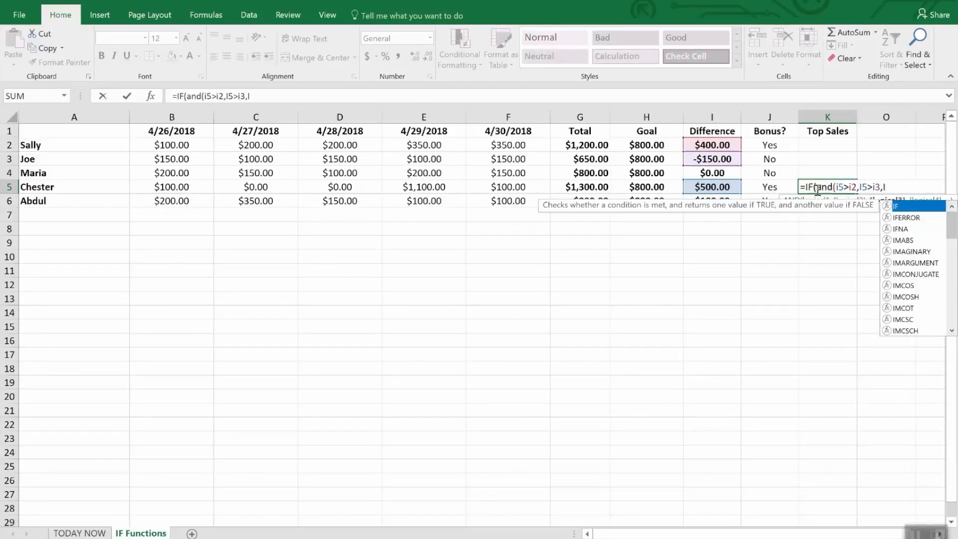
pyautogui.write('4')
pyautogui.press('BackSpace')
pyautogui.write('5>i4')
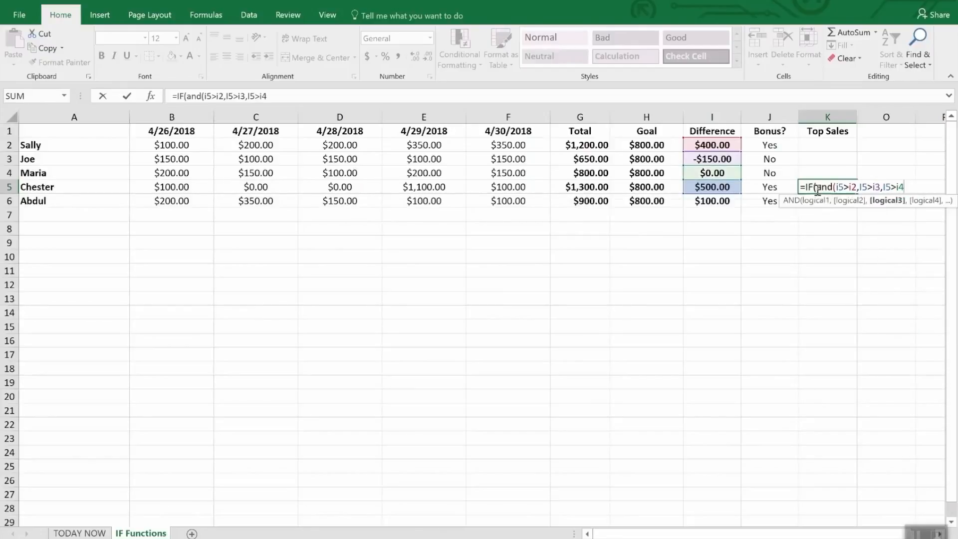
pyautogui.write(',I5>')
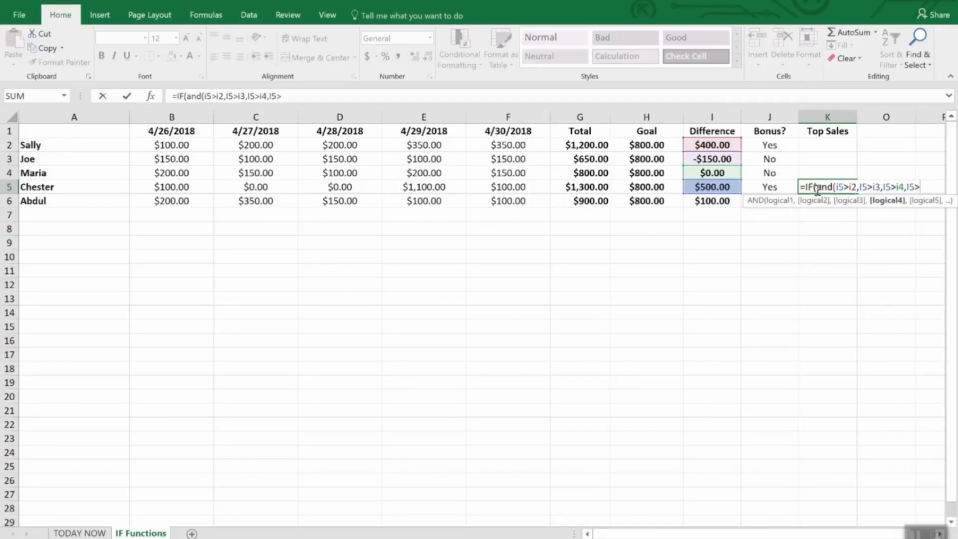
pyautogui.write('i6),')
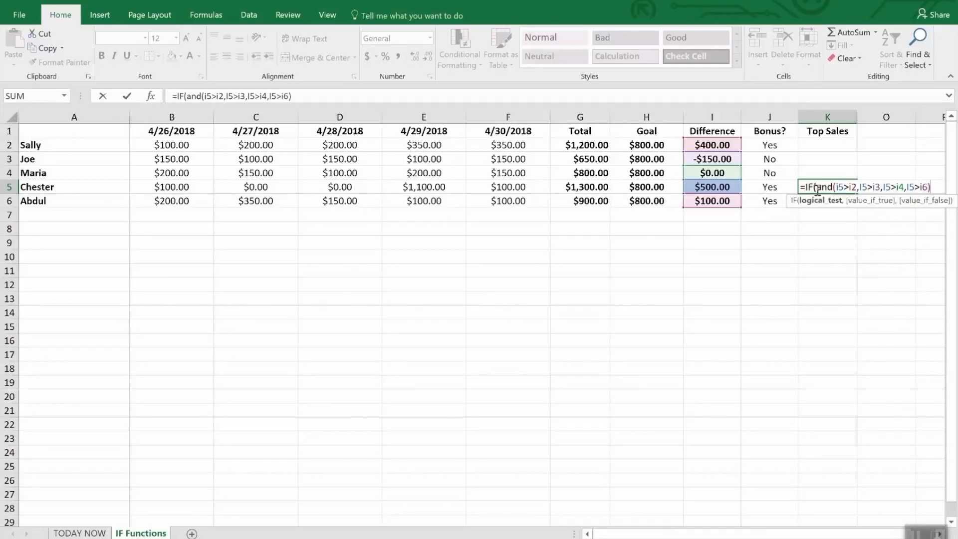
pyautogui.write('"W')
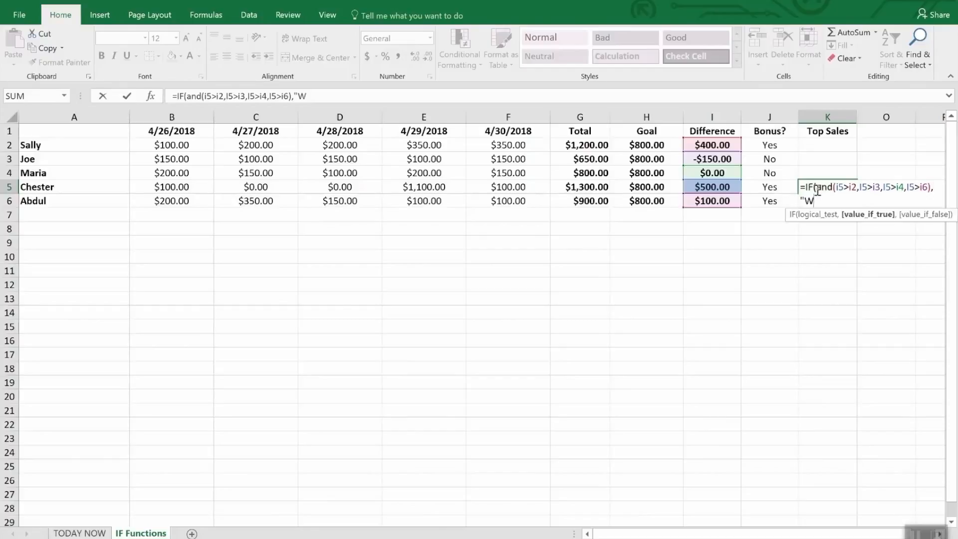
pyautogui.write('INNER",')
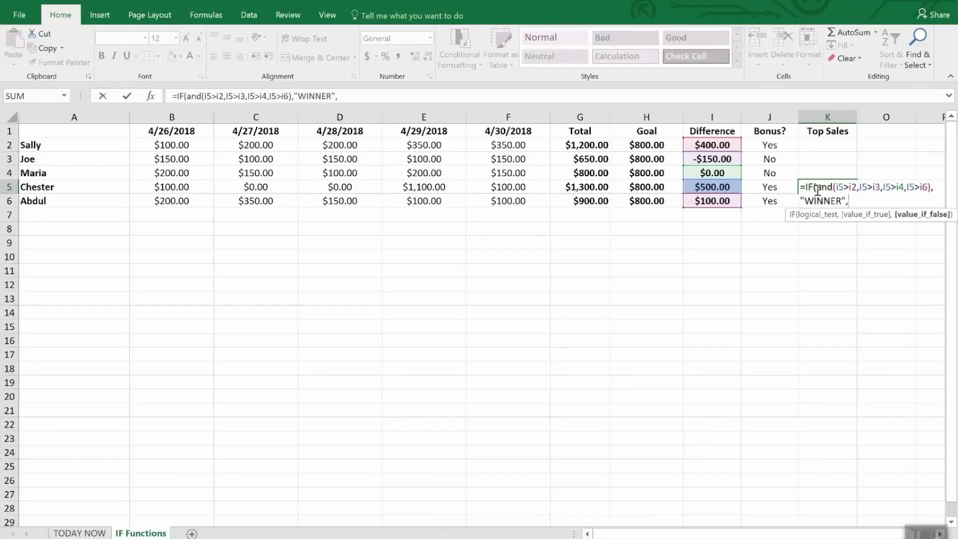
pyautogui.write('"")')
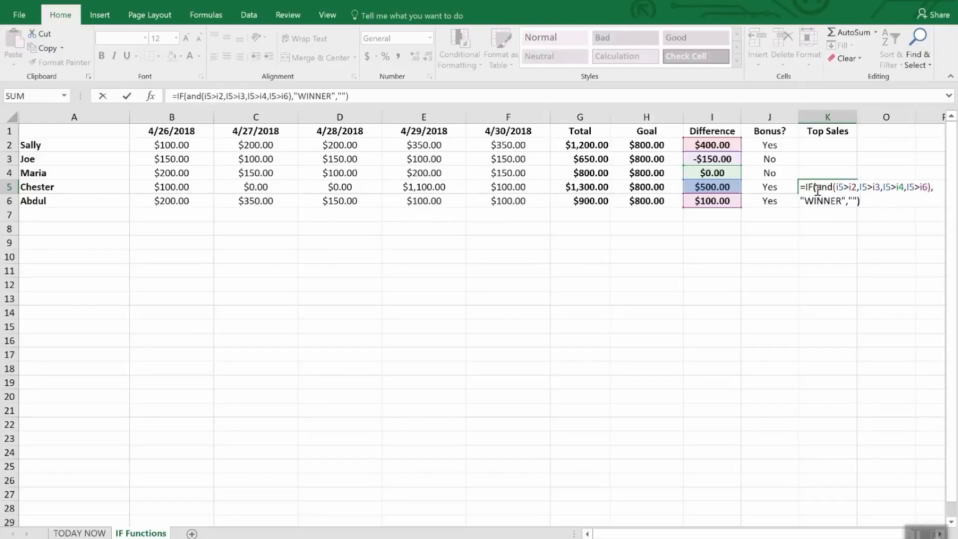
# Step: Complete the K5 formula so it returns "WINNER" when true and an empty string "" when false
pyautogui.press('Return')
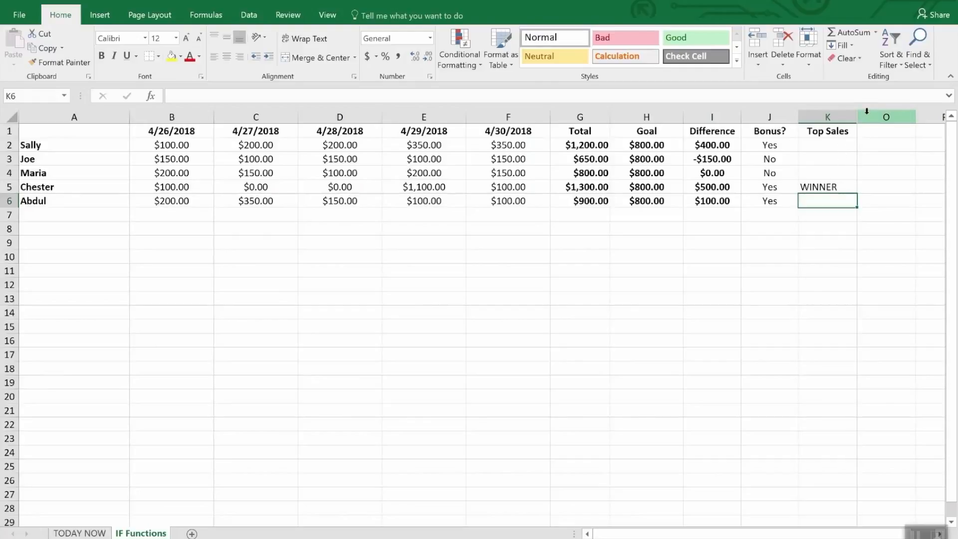
# Step: Unhide the hidden columns between K and O, and clear the column selection
pyautogui.moveTo(847, 117); pyautogui.dragTo(860, 114)
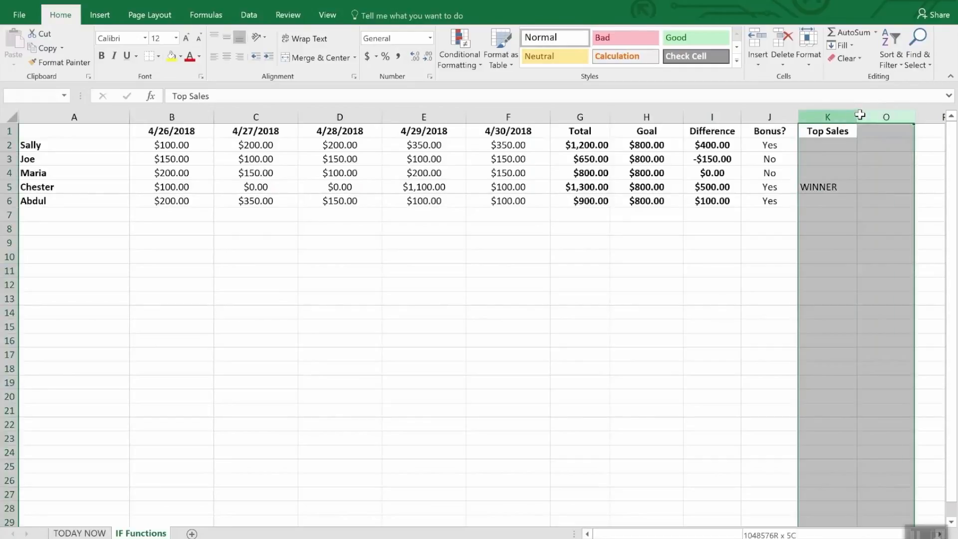
pyautogui.rightClick(869, 116)
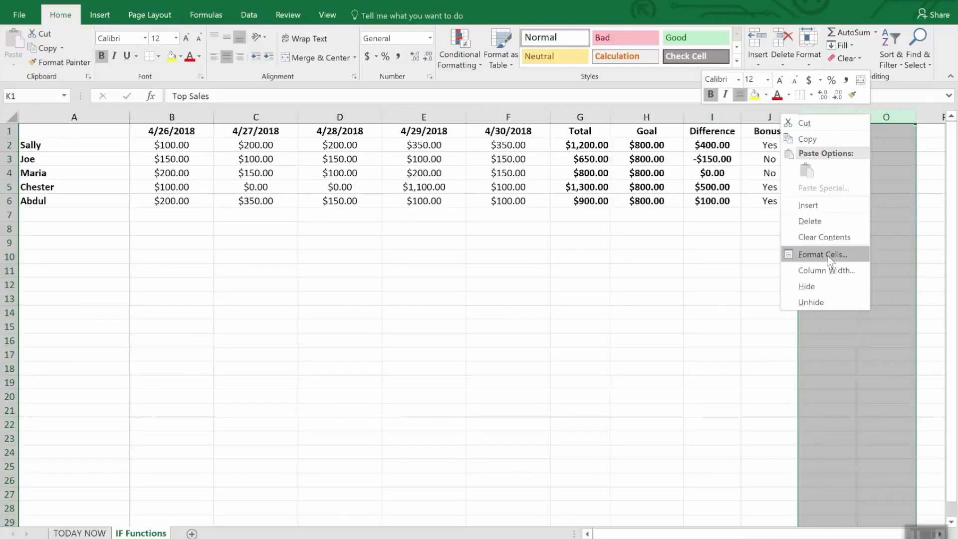
pyautogui.click(823, 300)
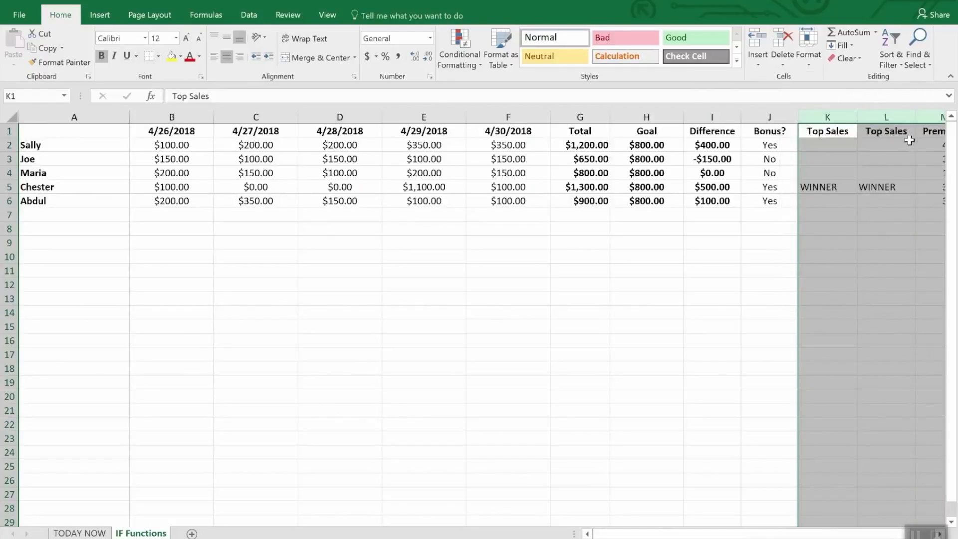
pyautogui.click(871, 242)
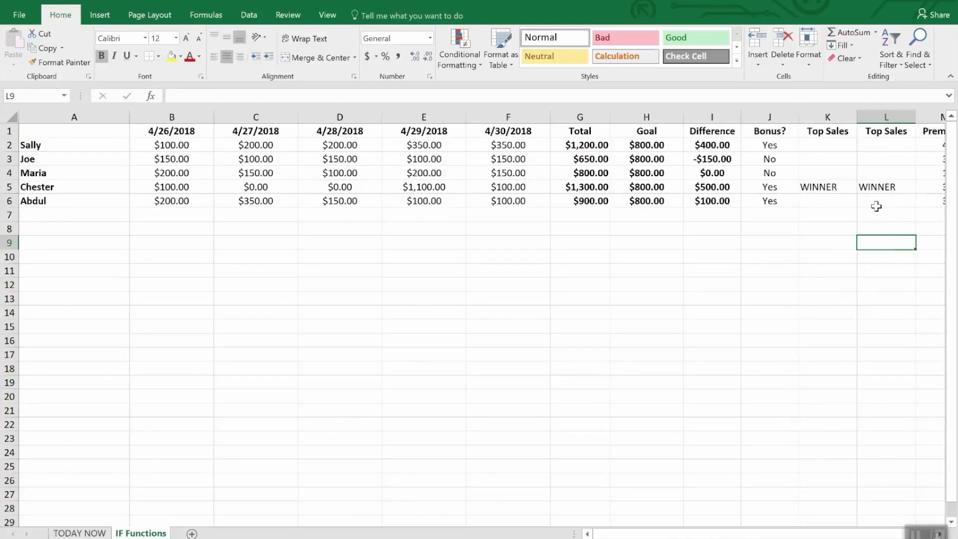
# Step: Compare the Top Sales formulas in L2 and L3 with the one in K5
pyautogui.click(879, 145)
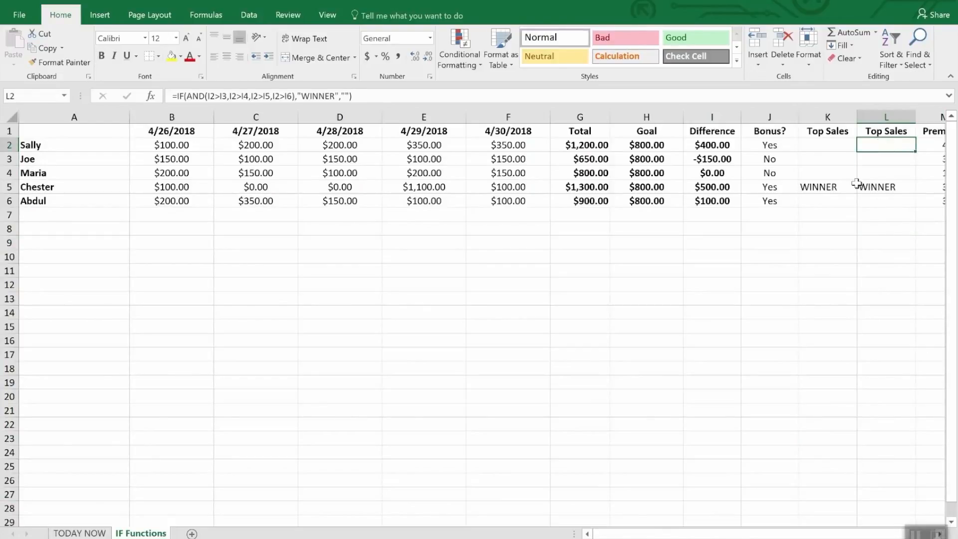
pyautogui.click(840, 188)
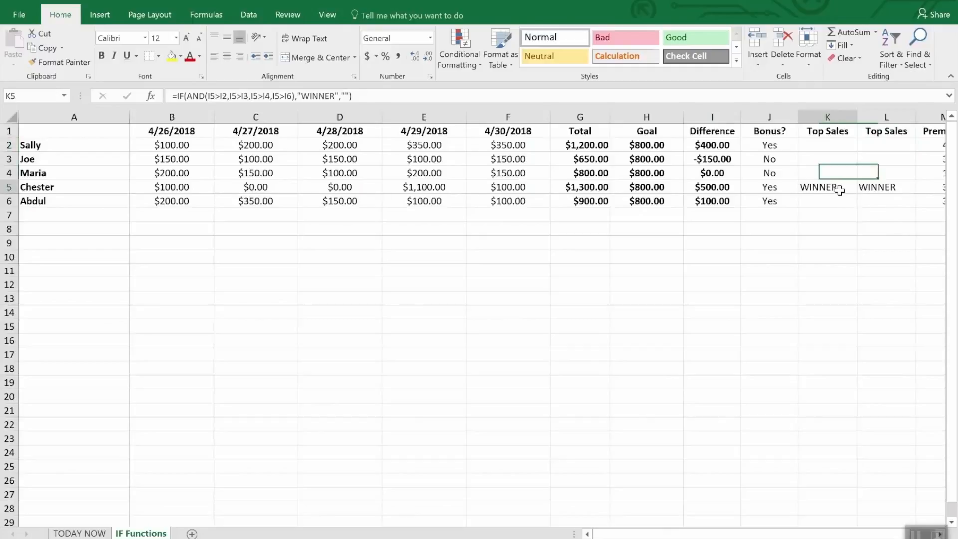
pyautogui.click(881, 144)
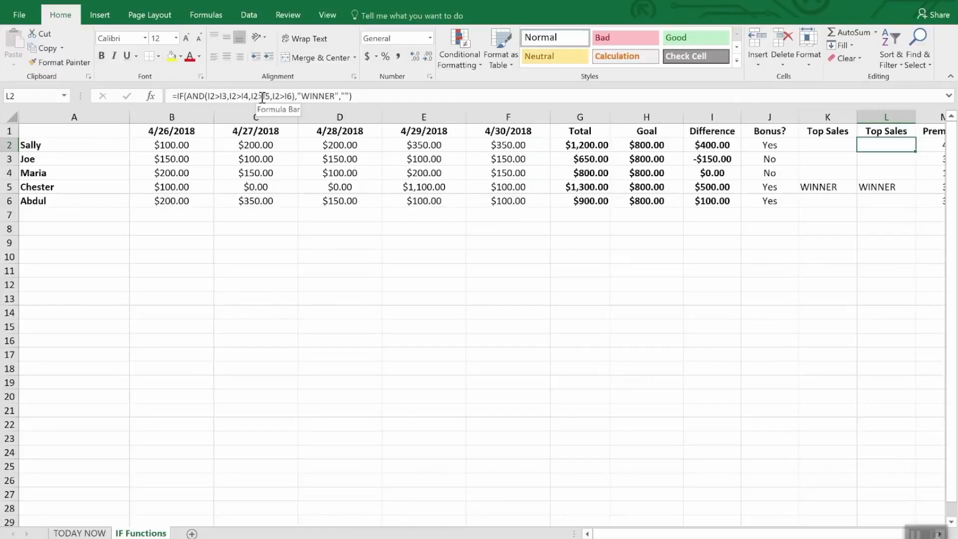
pyautogui.click(873, 158)
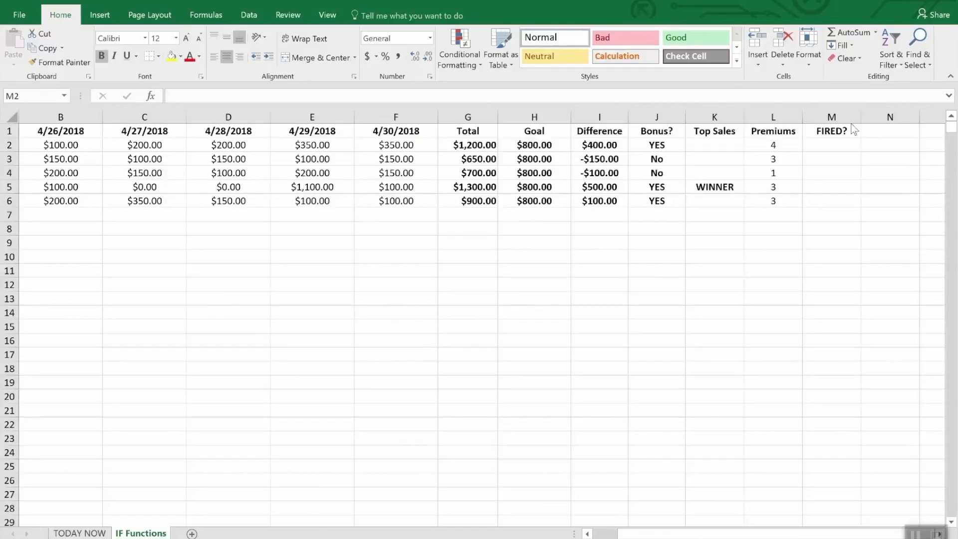
# Step: Begin a formula in the first FIRED? cell, M2, with an OR function nested inside an IF function
pyautogui.click(836, 147)
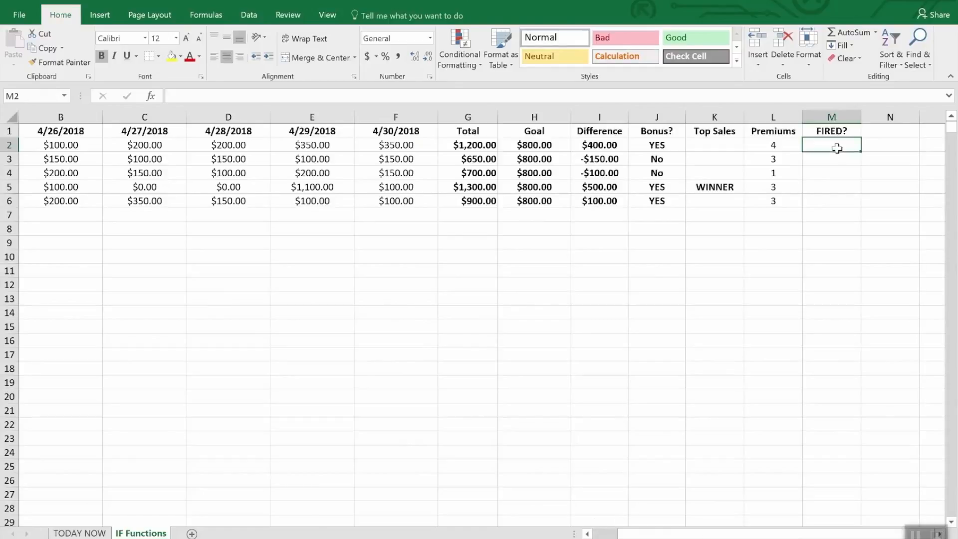
pyautogui.write('=if')
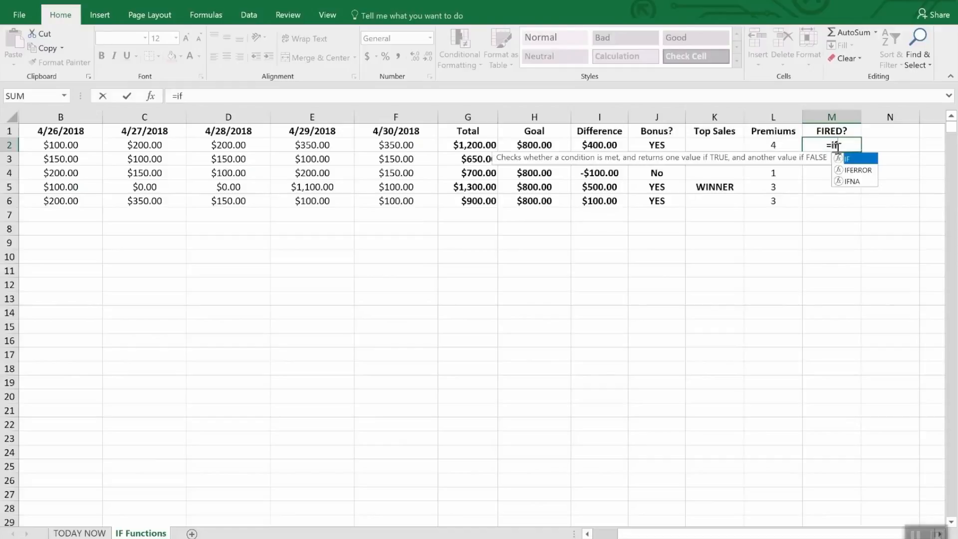
pyautogui.write('9or')
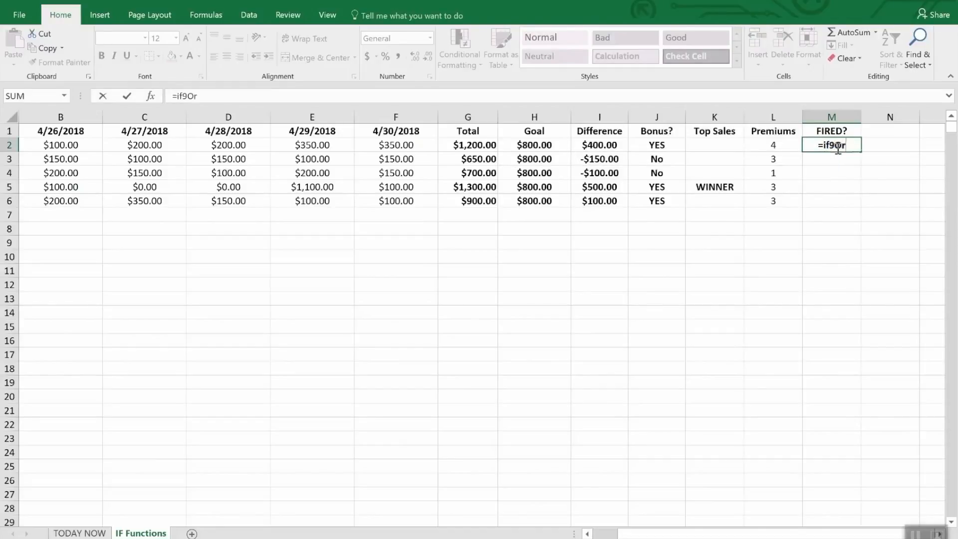
pyautogui.press('BackSpace')
pyautogui.press('BackSpace')
pyautogui.press('BackSpace')
pyautogui.press('BackSpace')
pyautogui.write('f(or')
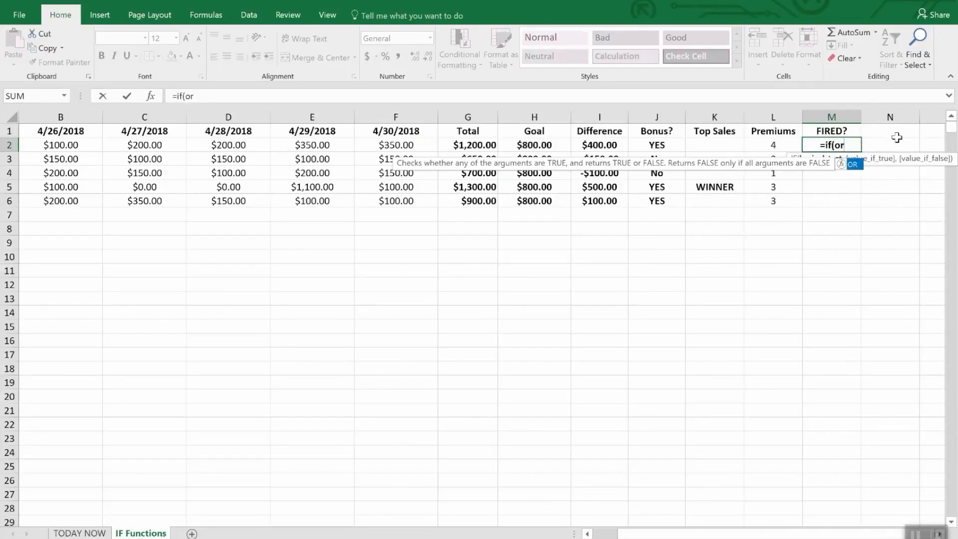
pyautogui.write('(')
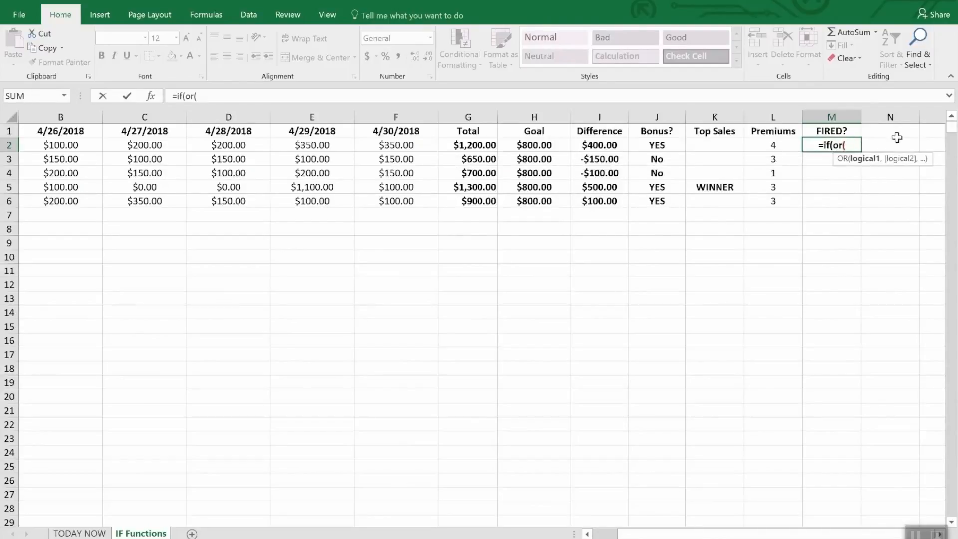
pyautogui.write('i2')
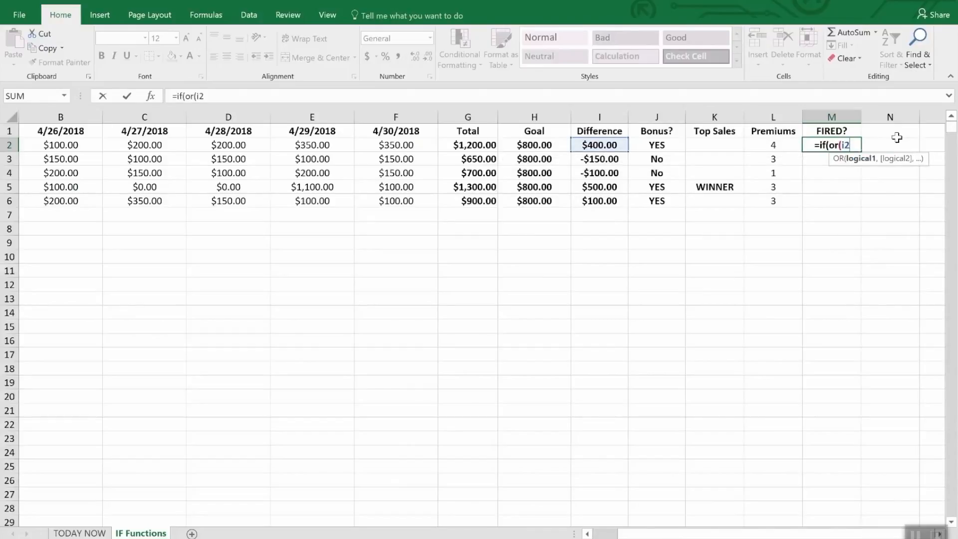
pyautogui.write('>')
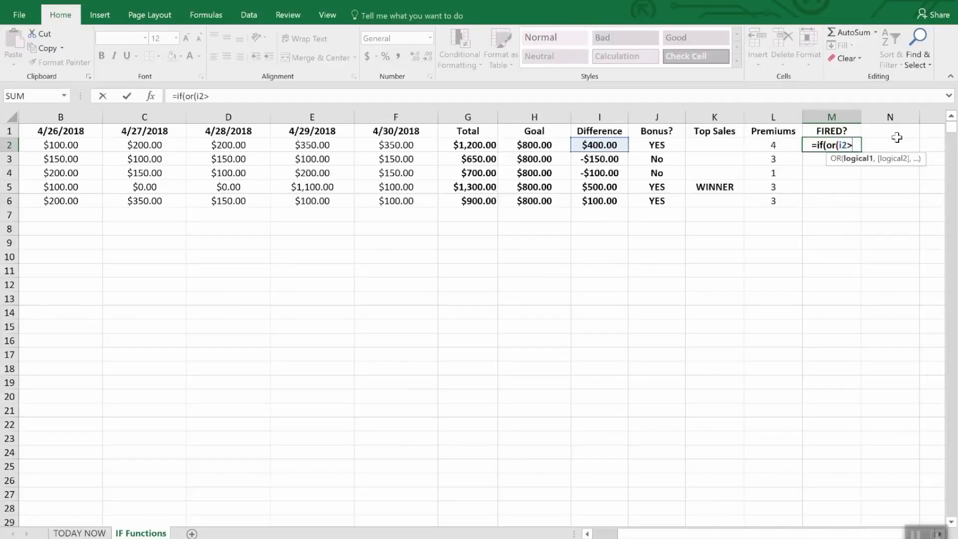
pyautogui.write('=')
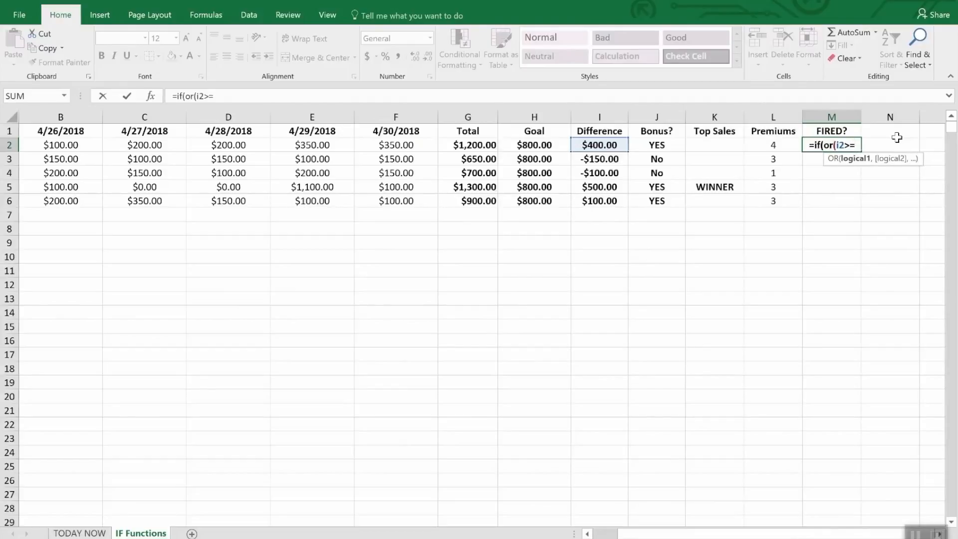
pyautogui.write('0,')
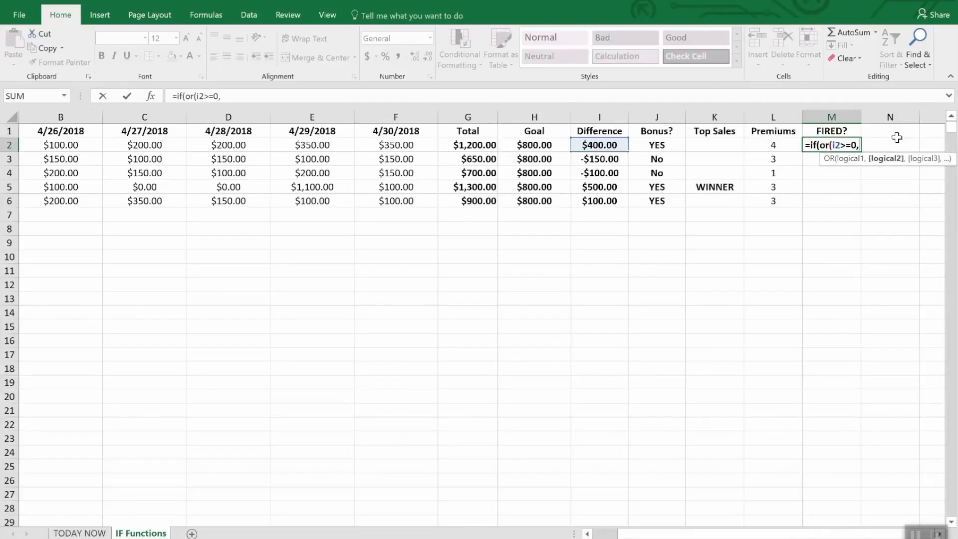
pyautogui.write('l')
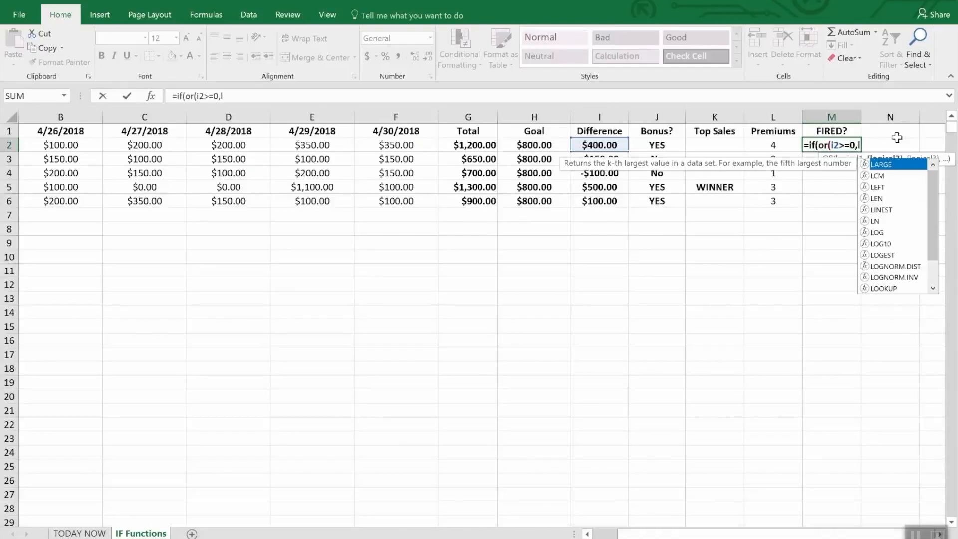
pyautogui.write('2>')
pyautogui.write('2)"')
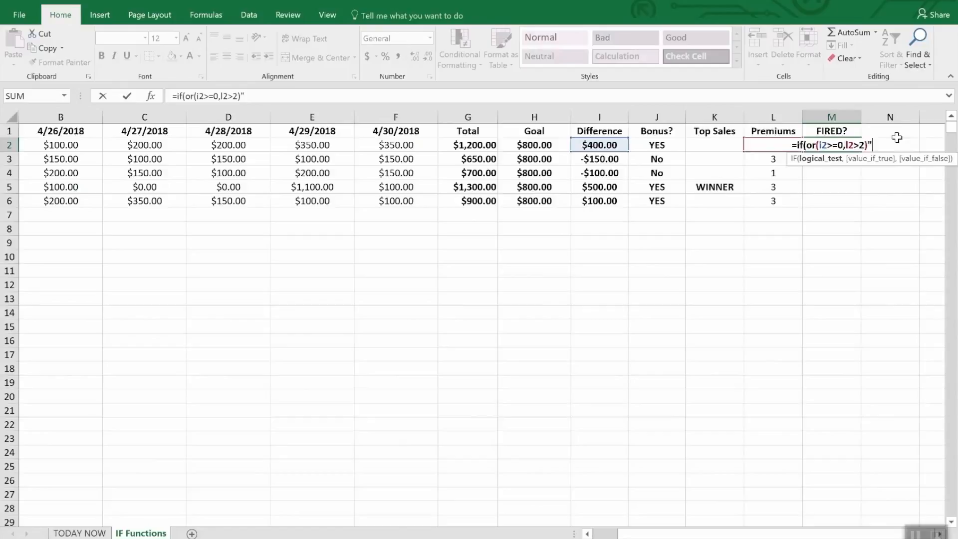
# Step: Add the tests I2>=0 and L2>2 to the OR condition in M2 and close its parenthesis
pyautogui.press('BackSpace')
# Step: Complete the M2 formula so it returns "Safe" when true and "FIRED" when false
pyautogui.write(',')
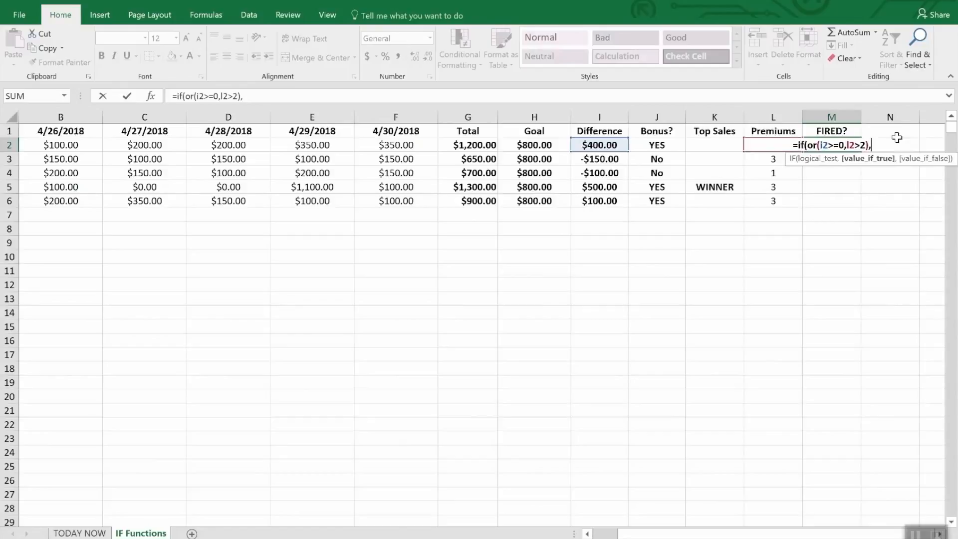
pyautogui.write('"Saf')
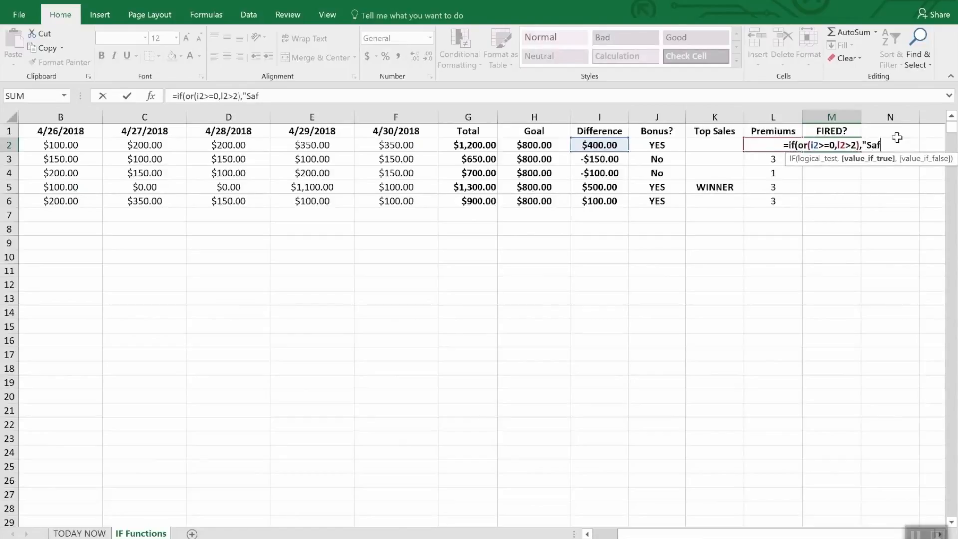
pyautogui.write('e",')
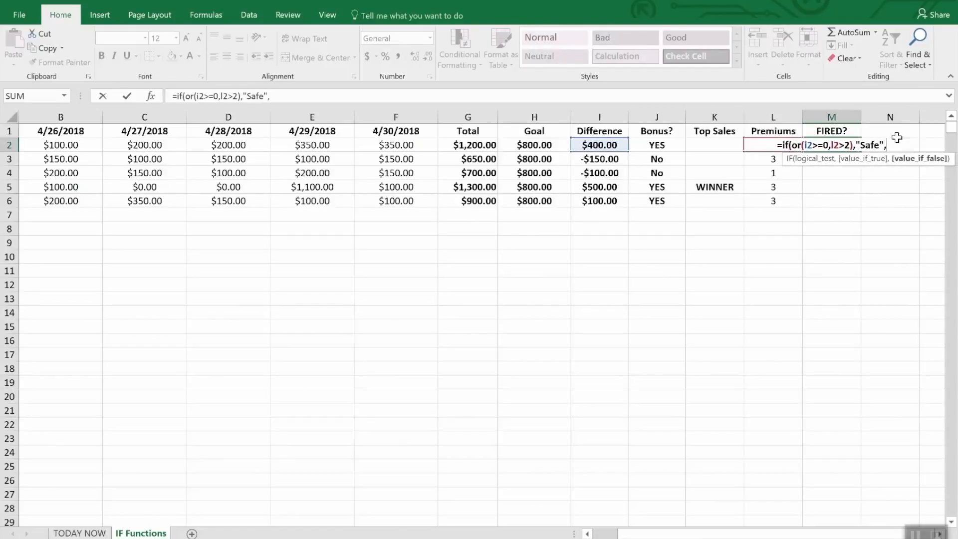
pyautogui.write('"FIRED"')
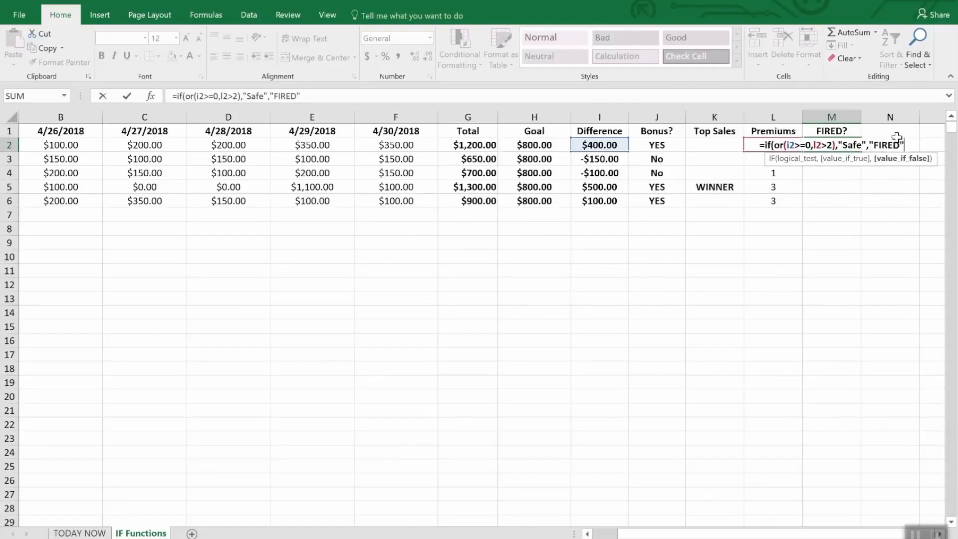
pyautogui.press('Return')
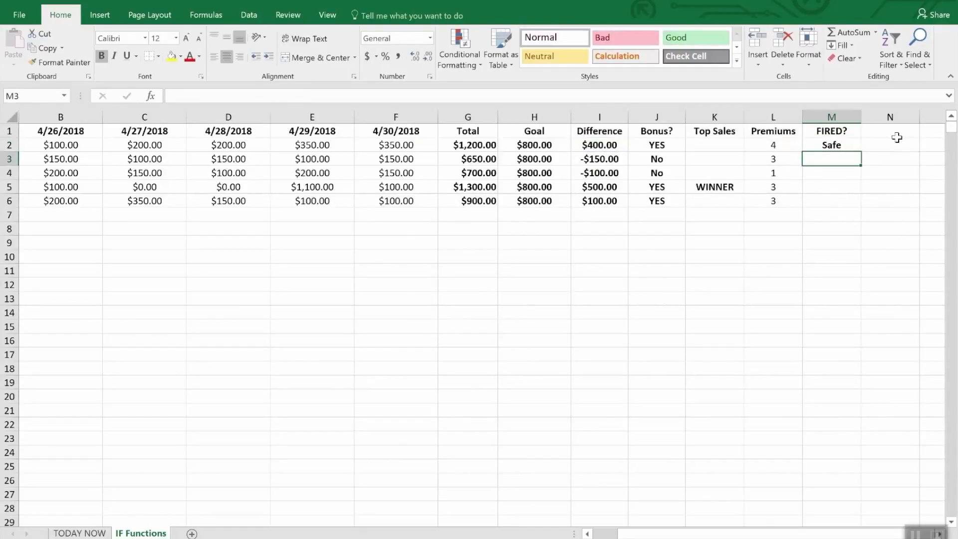
# Step: Fill the M2 formula down through M6 and check row 4's Difference and Premiums values against its result
pyautogui.press('Down')
pyautogui.press('Up')
pyautogui.press('Up')
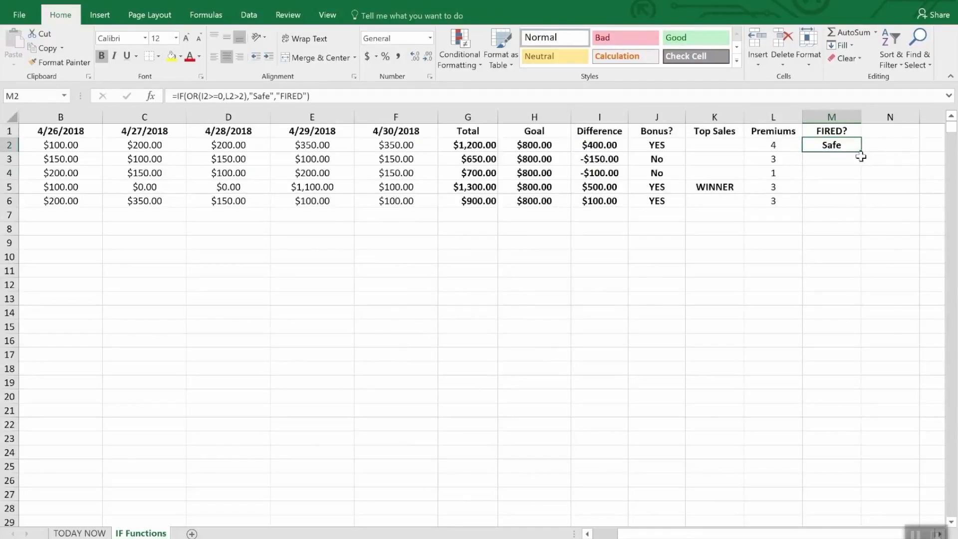
pyautogui.moveTo(857, 149); pyautogui.dragTo(854, 203)
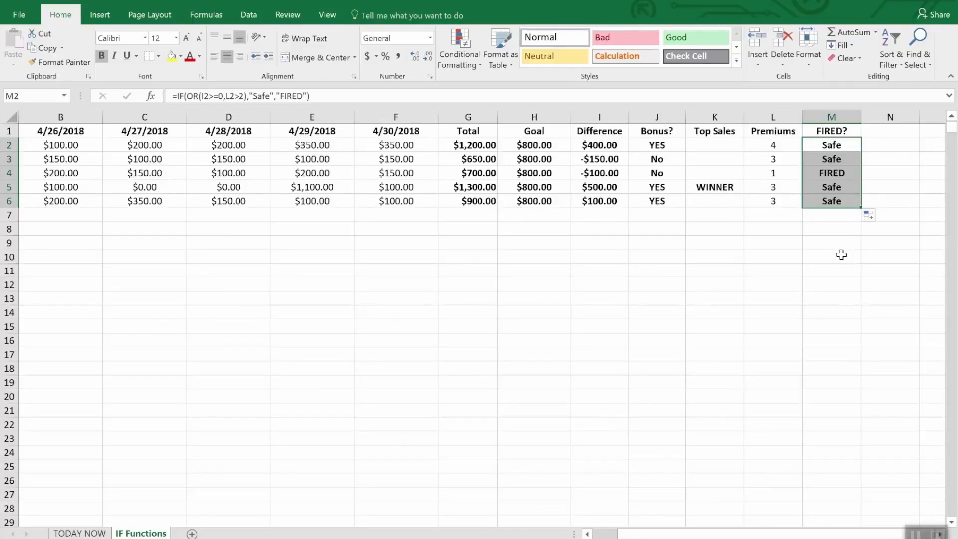
pyautogui.click(596, 175)
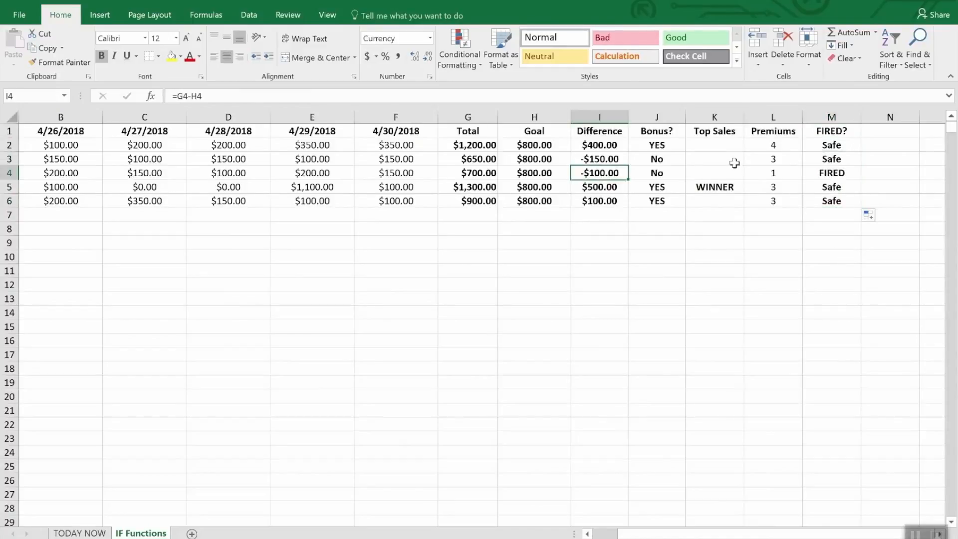
pyautogui.click(775, 173)
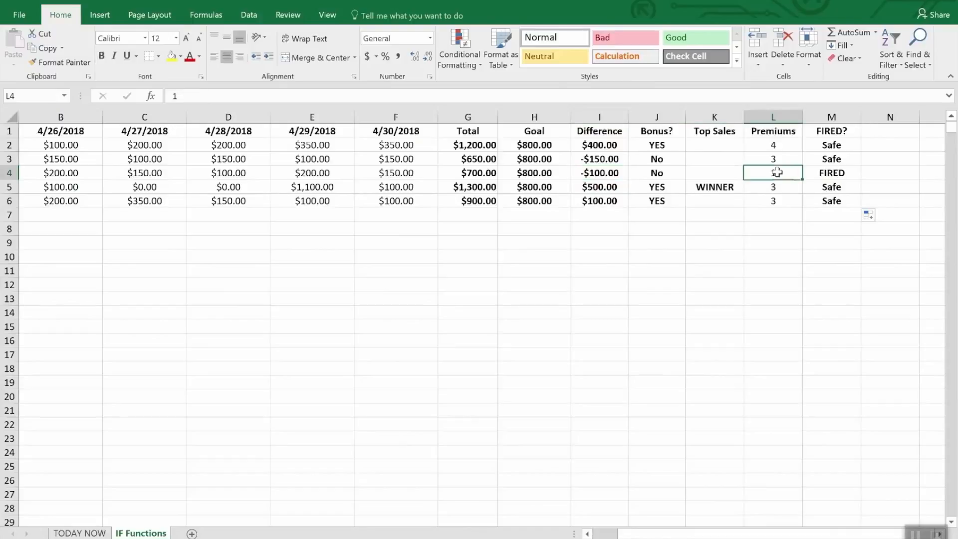